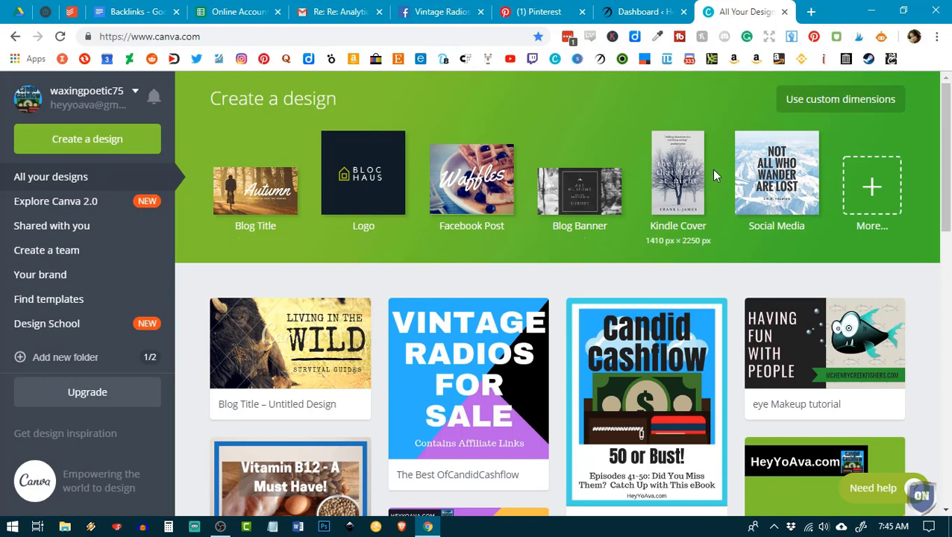
# Open the full list of design types and examine its categories, from social media posts and documents to headers, events and ads
pyautogui.click(878, 191)
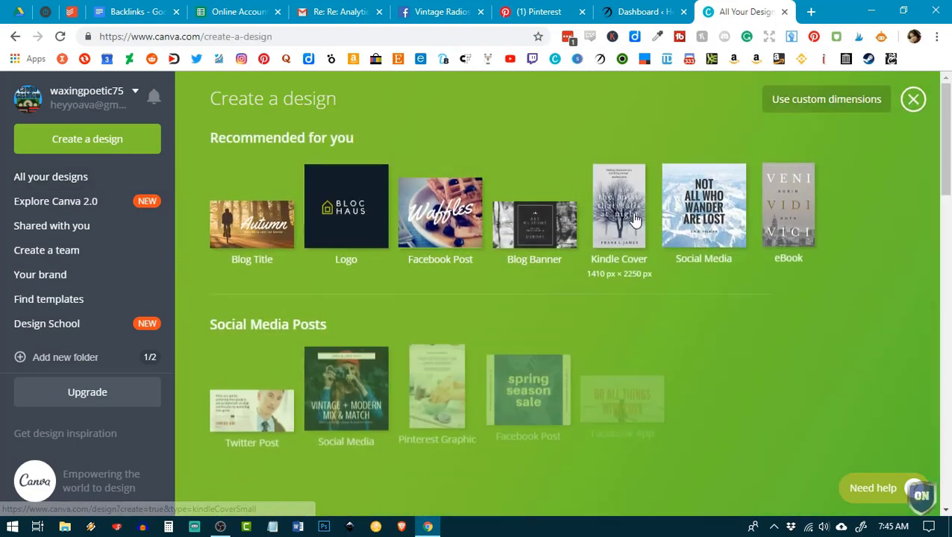
pyautogui.scroll(-2, 630, 310)
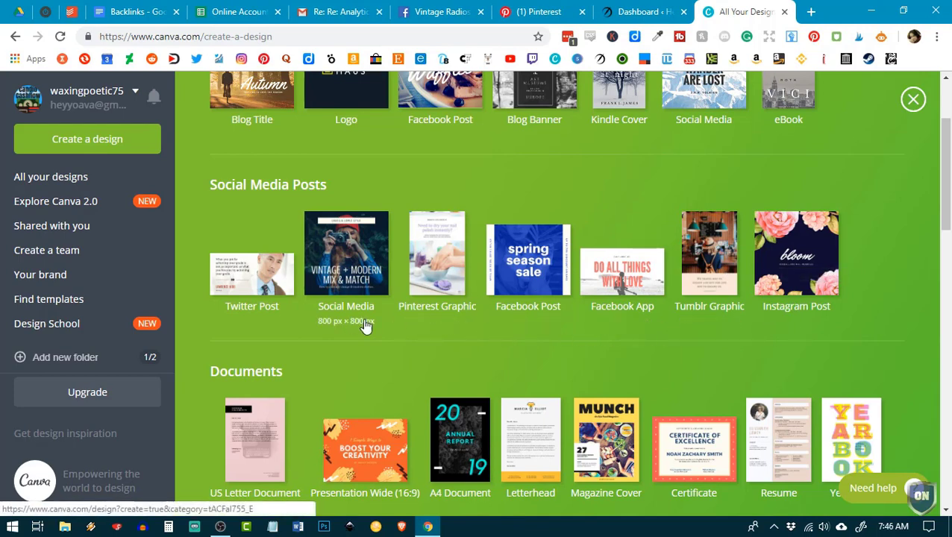
pyautogui.scroll(-2, 444, 326)
pyautogui.scroll(-1, 444, 384)
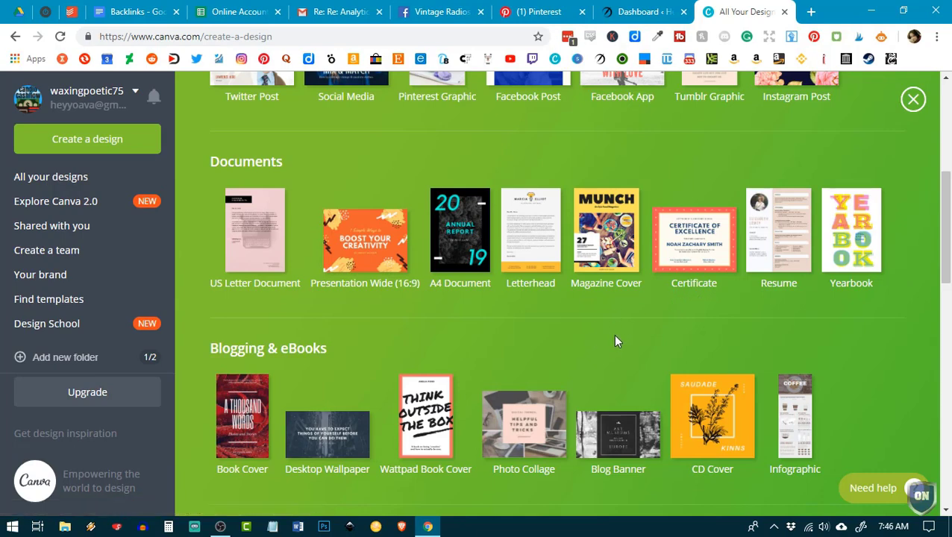
pyautogui.scroll(-2, 615, 341)
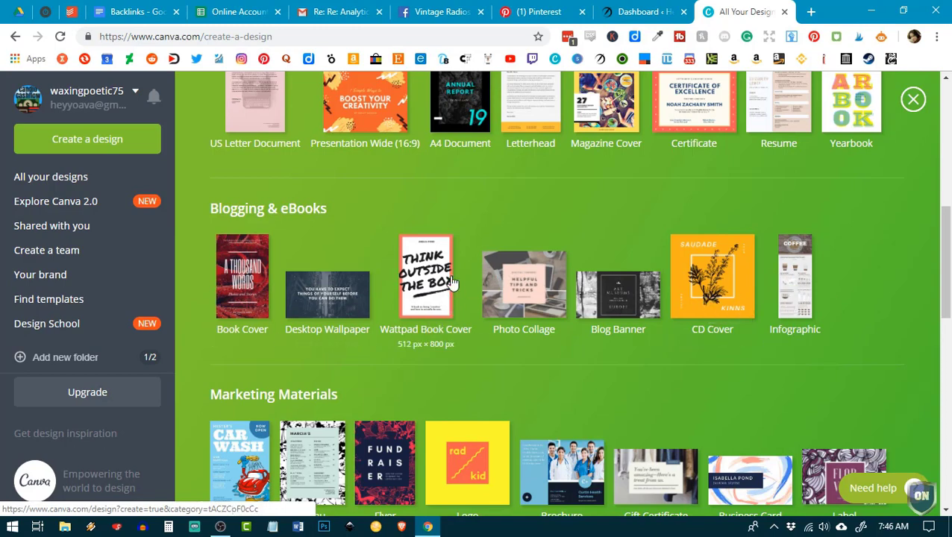
pyautogui.scroll(-2, 451, 279)
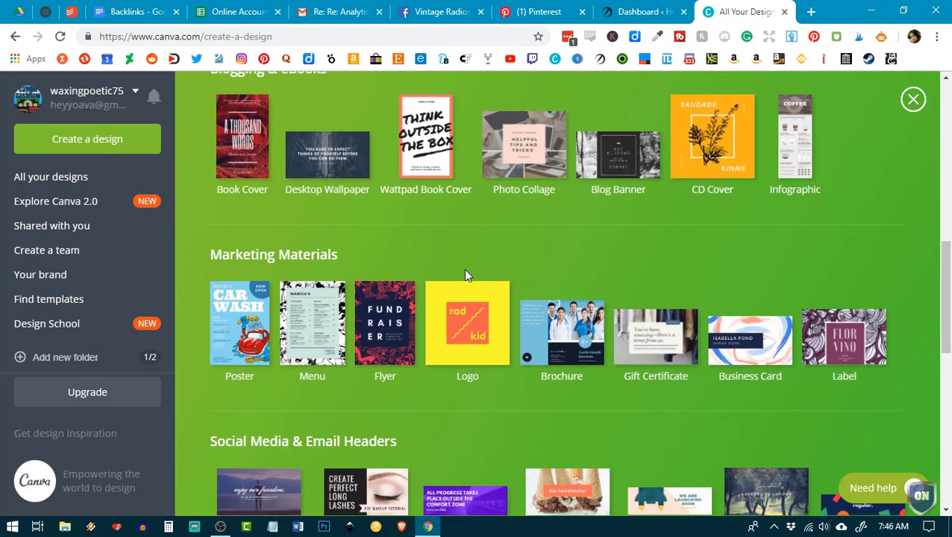
pyautogui.scroll(-2, 465, 274)
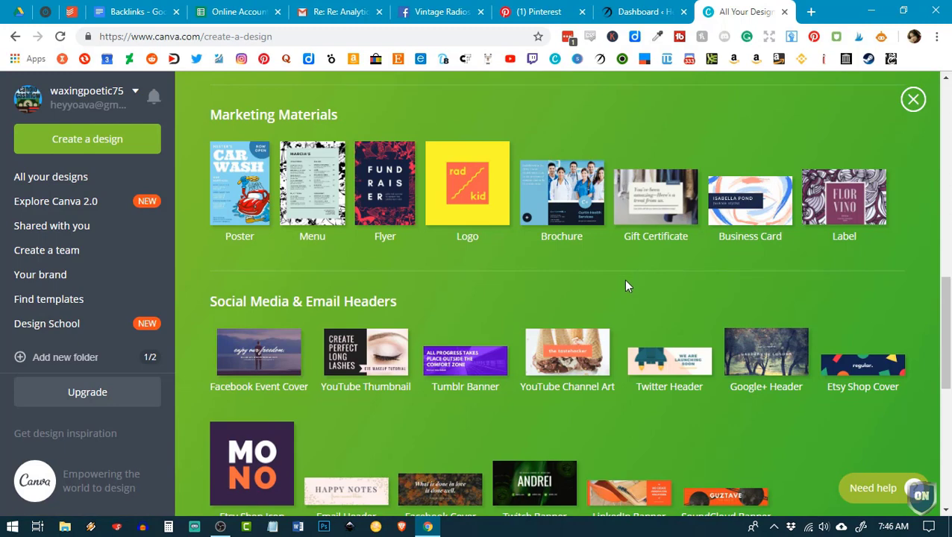
pyautogui.scroll(-2, 626, 285)
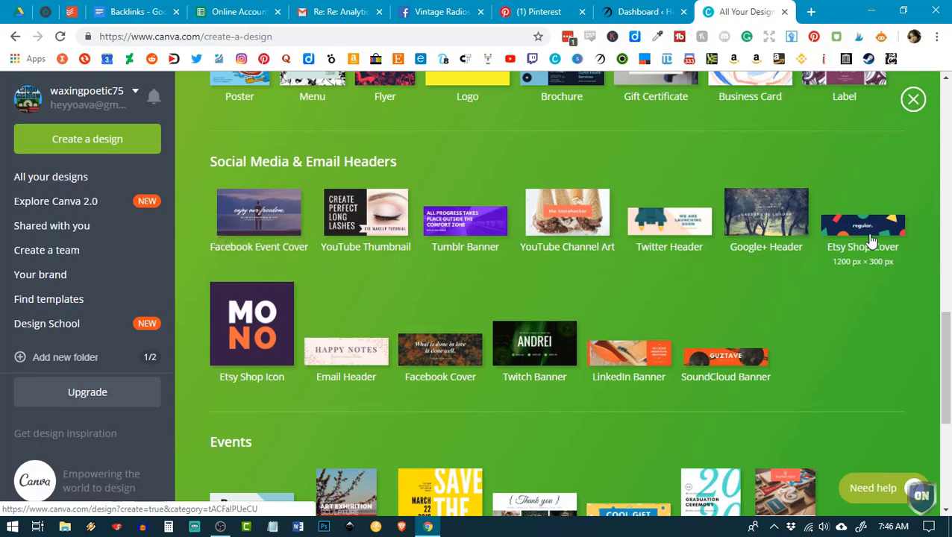
pyautogui.scroll(-2, 844, 241)
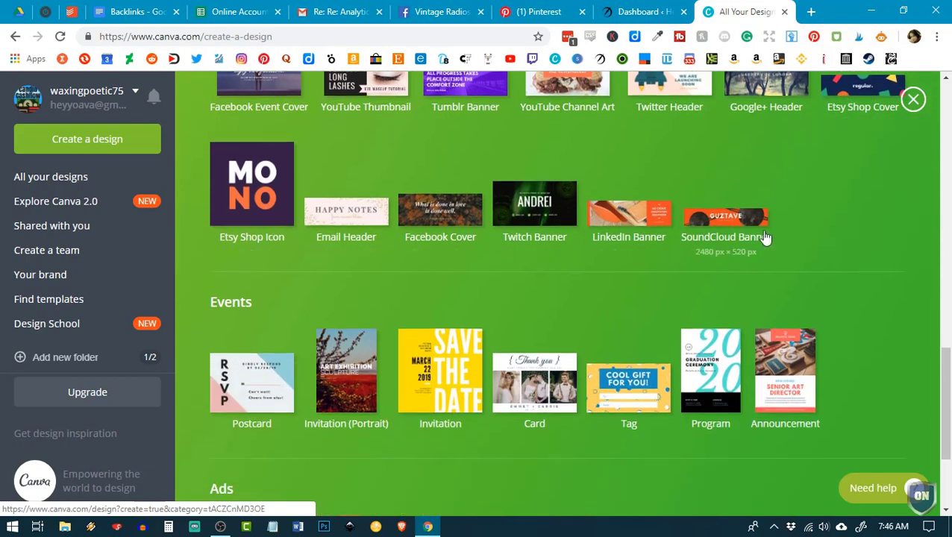
pyautogui.scroll(-2, 774, 232)
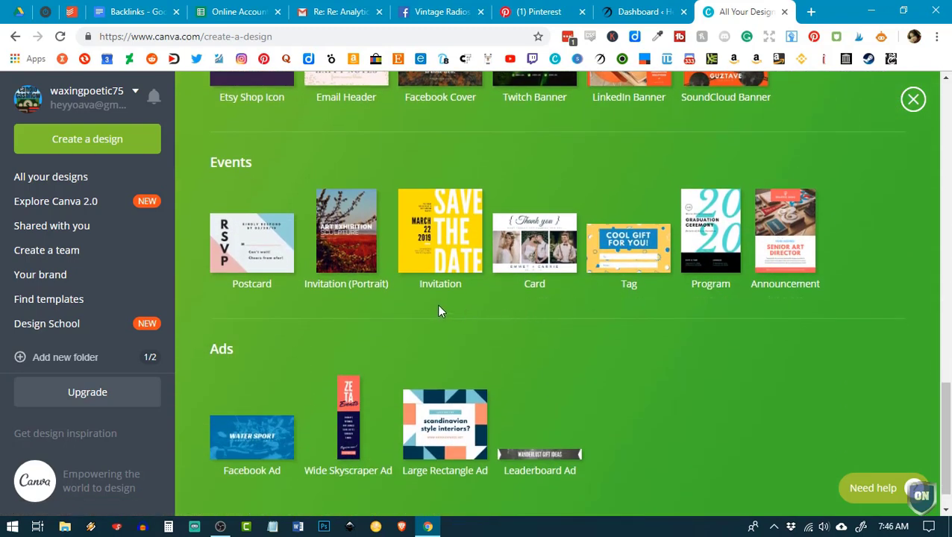
pyautogui.scroll(-1, 412, 316)
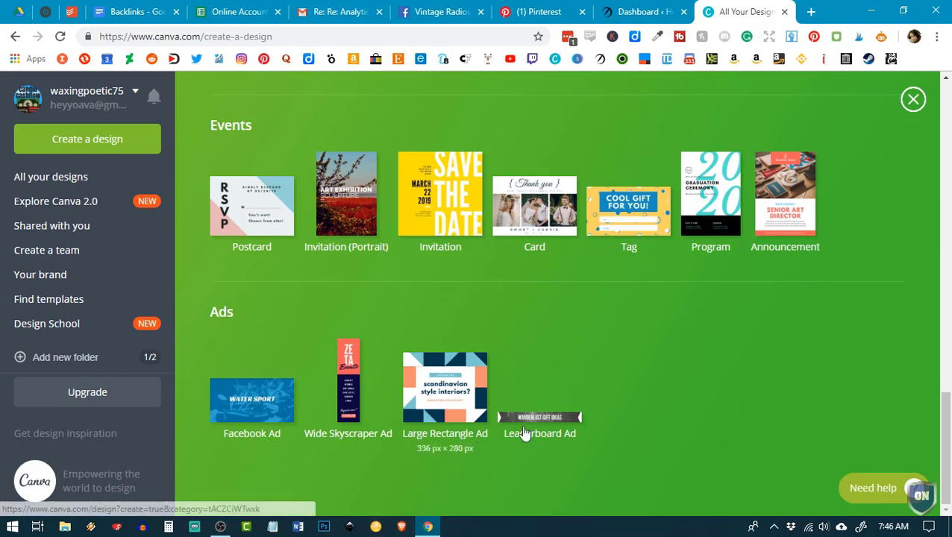
pyautogui.scroll(10, 700, 422)
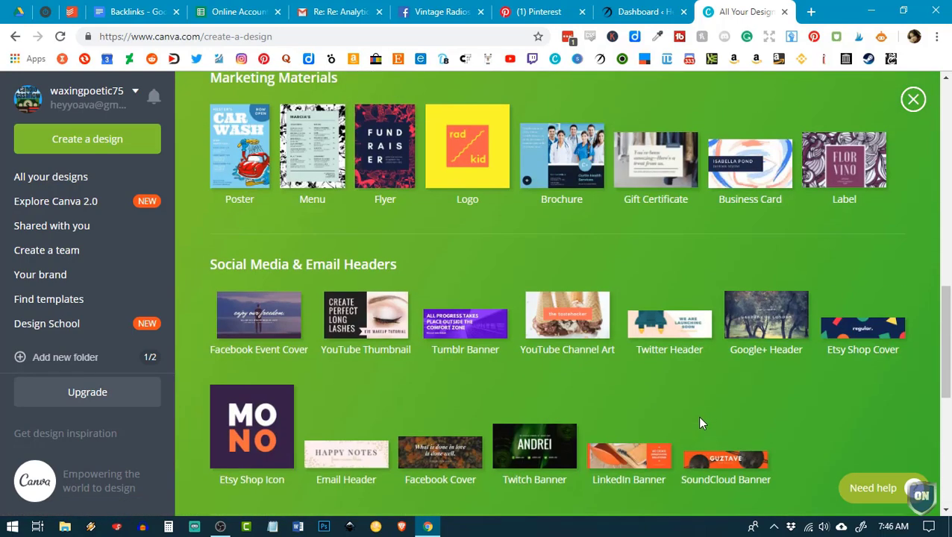
pyautogui.scroll(3, 700, 422)
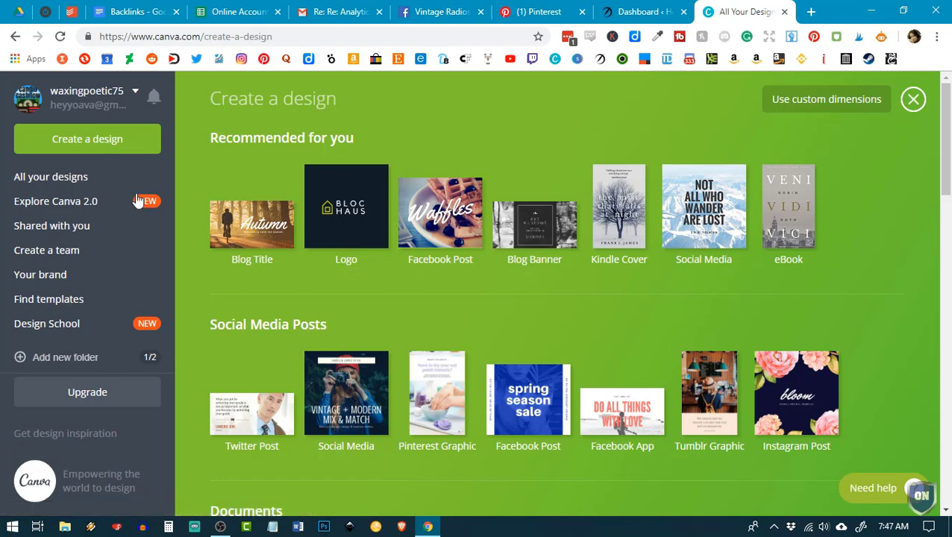
# Return to all your designs and look through the gallery of previously made graphics
pyautogui.click(66, 184)
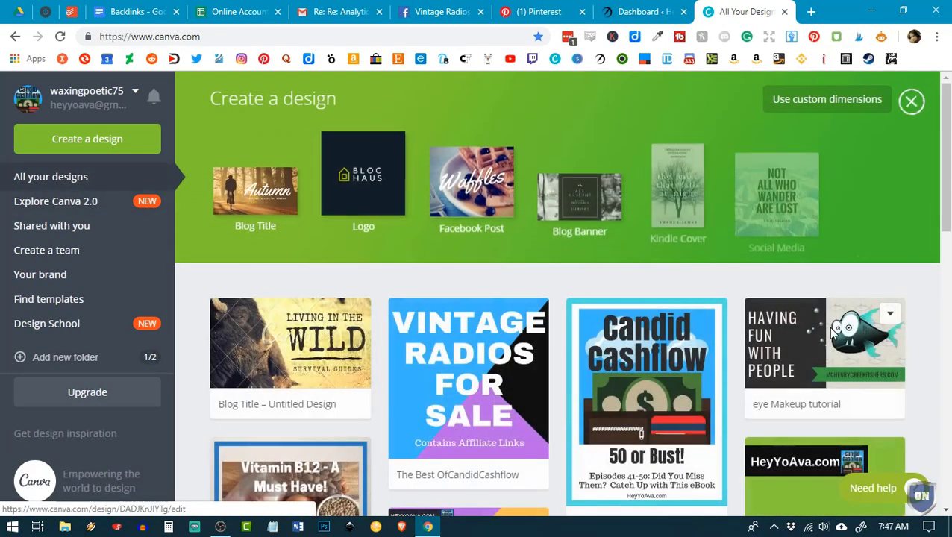
pyautogui.scroll(-10, 731, 348)
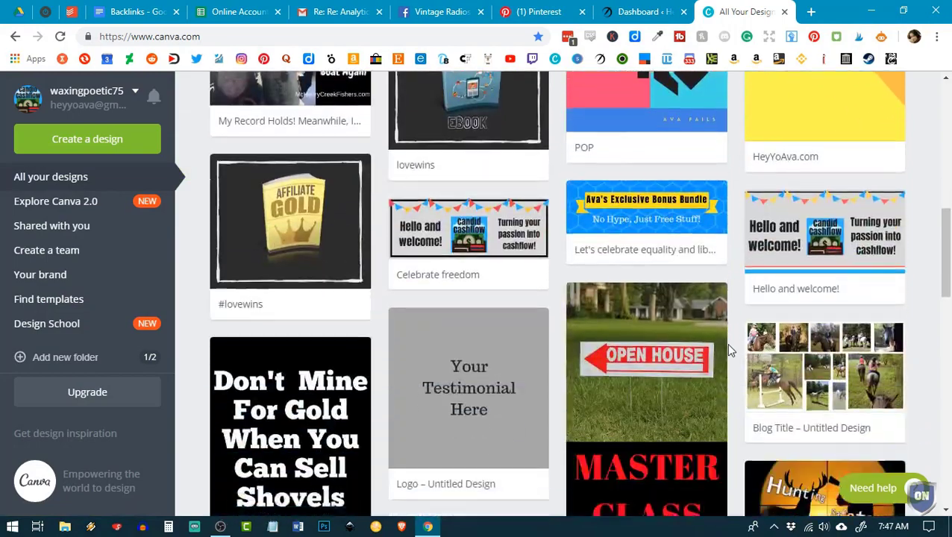
pyautogui.scroll(-4, 730, 351)
pyautogui.scroll(-5, 730, 351)
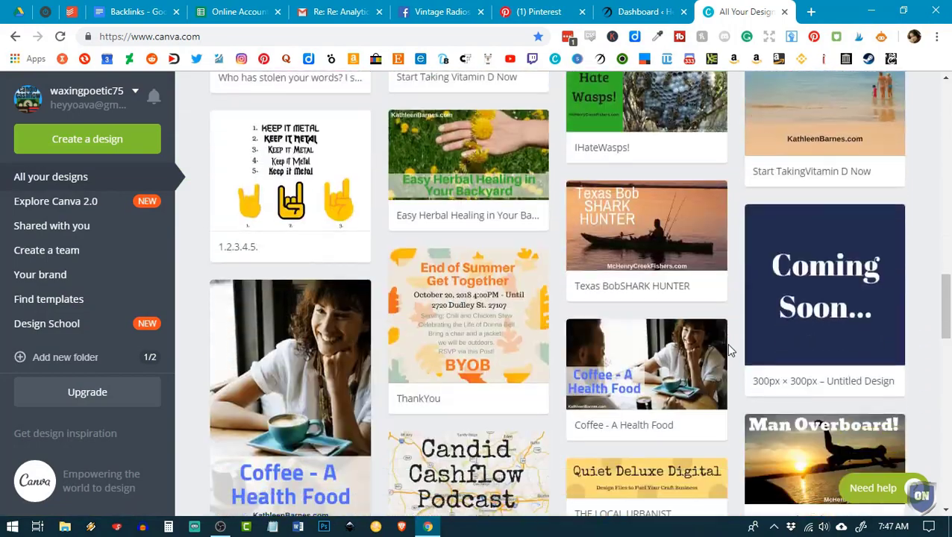
pyautogui.scroll(-8, 730, 350)
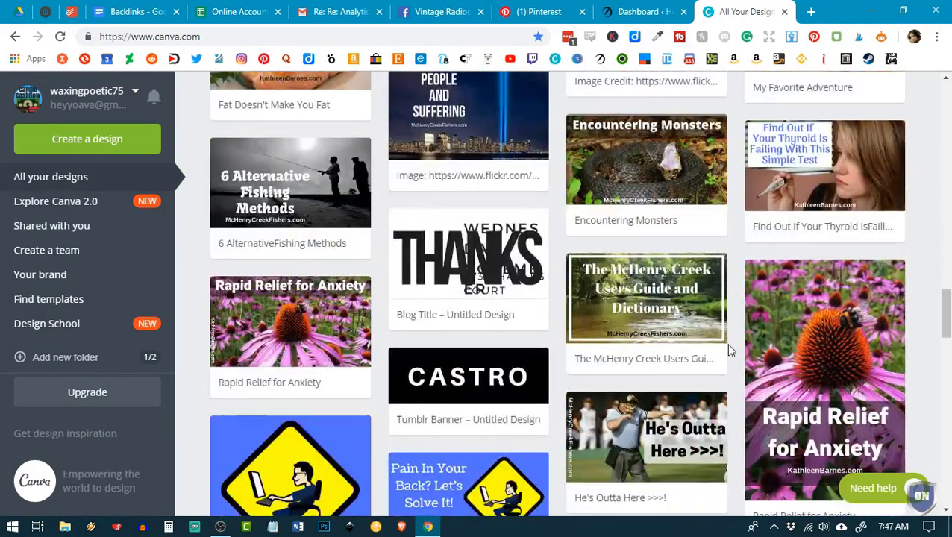
pyautogui.scroll(-12, 727, 343)
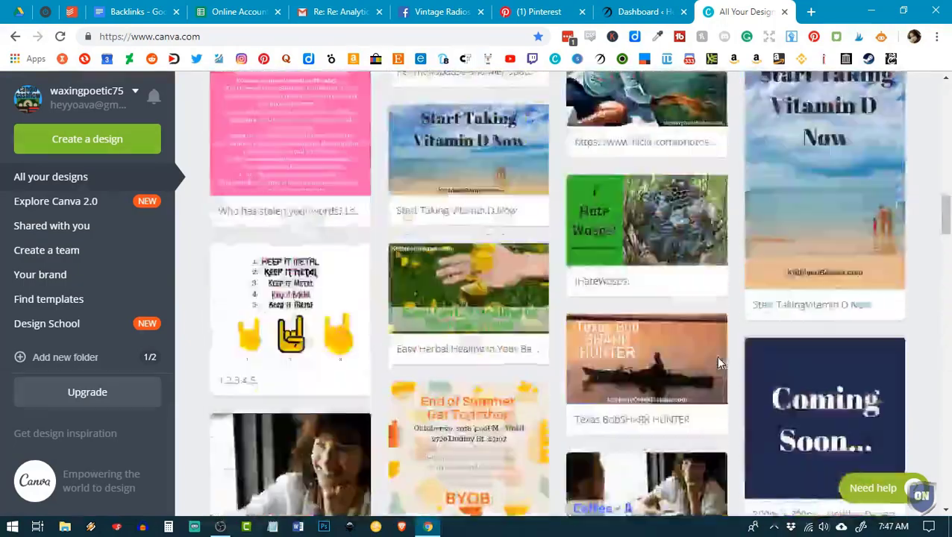
pyautogui.scroll(20, 718, 363)
pyautogui.scroll(-3, 718, 362)
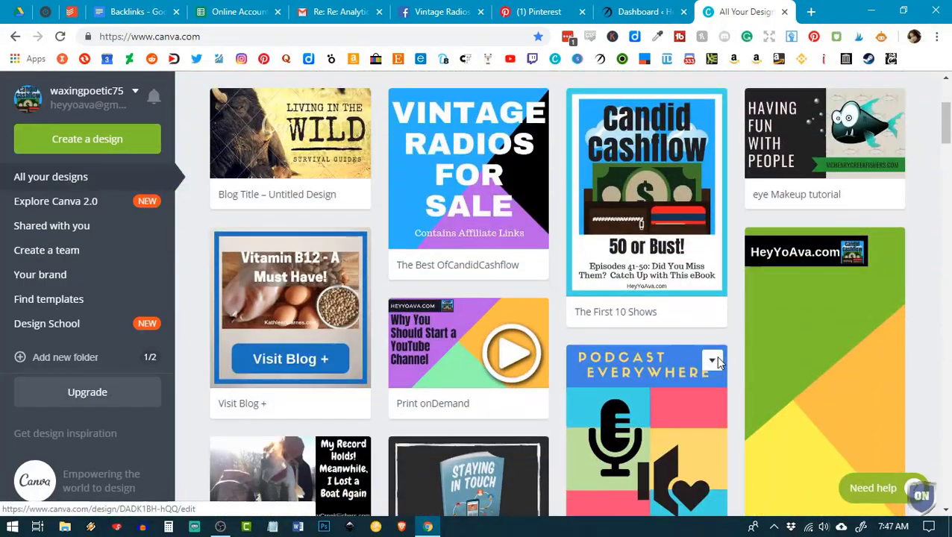
pyautogui.scroll(-2, 694, 347)
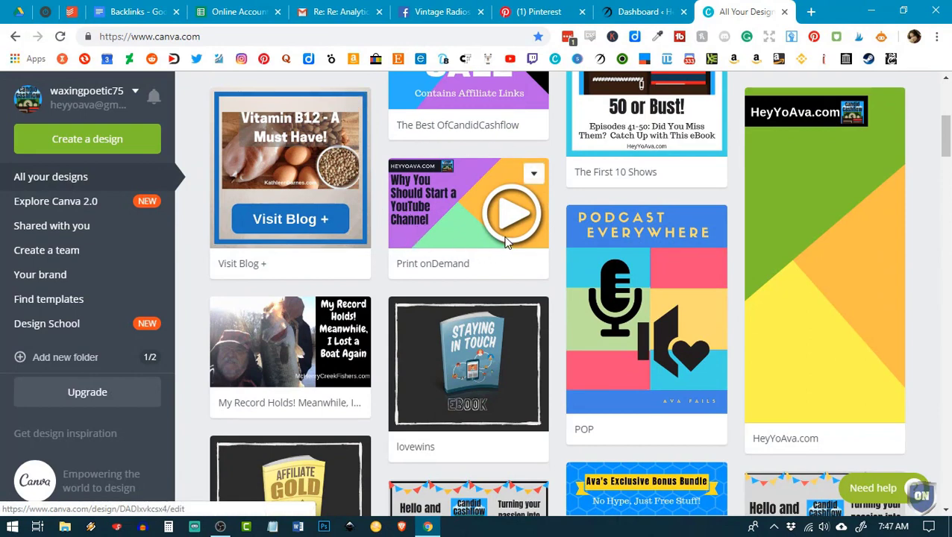
pyautogui.scroll(2, 448, 198)
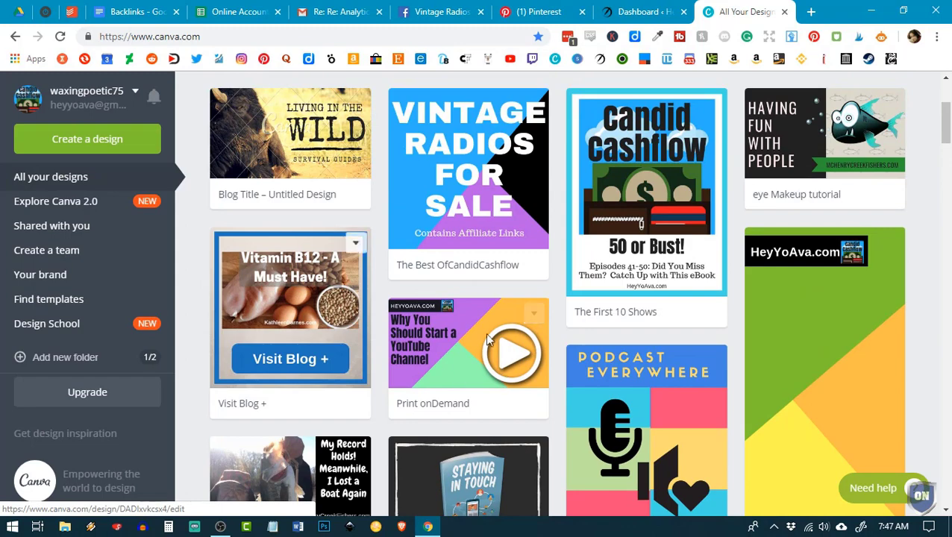
pyautogui.scroll(-1, 746, 313)
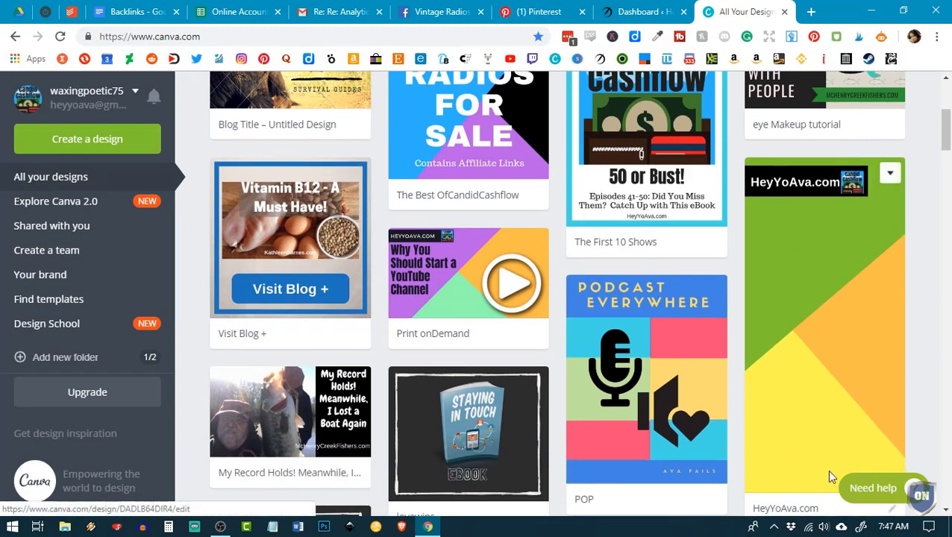
pyautogui.scroll(-1, 831, 476)
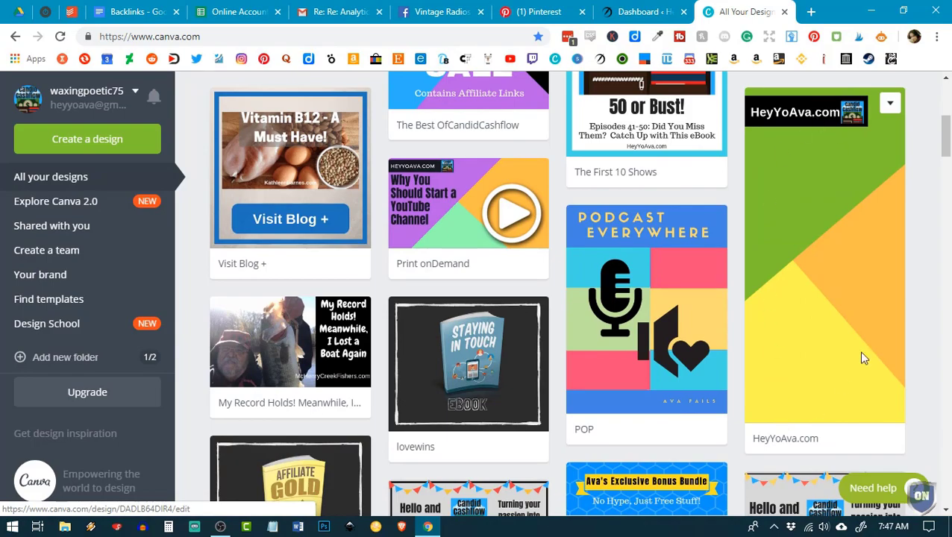
pyautogui.scroll(-7, 591, 341)
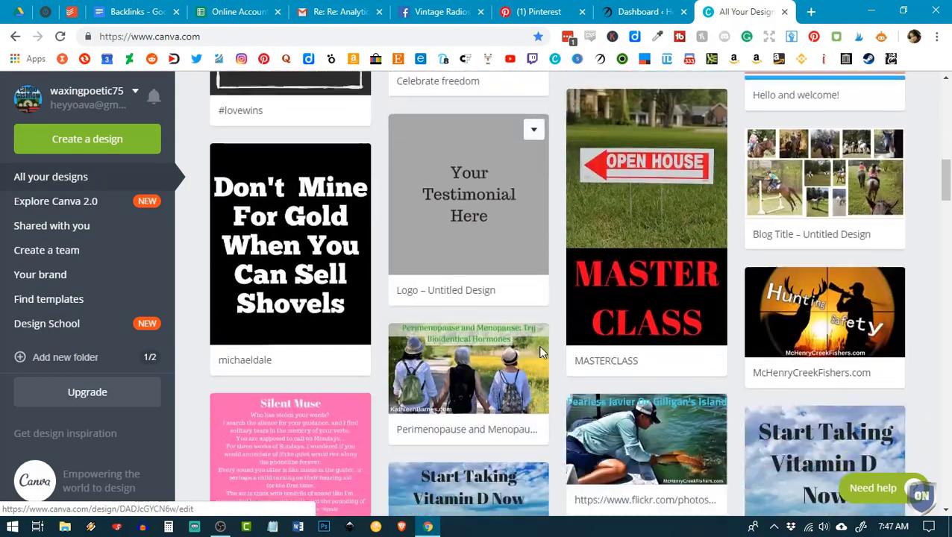
pyautogui.scroll(-3, 542, 353)
pyautogui.scroll(4, 542, 353)
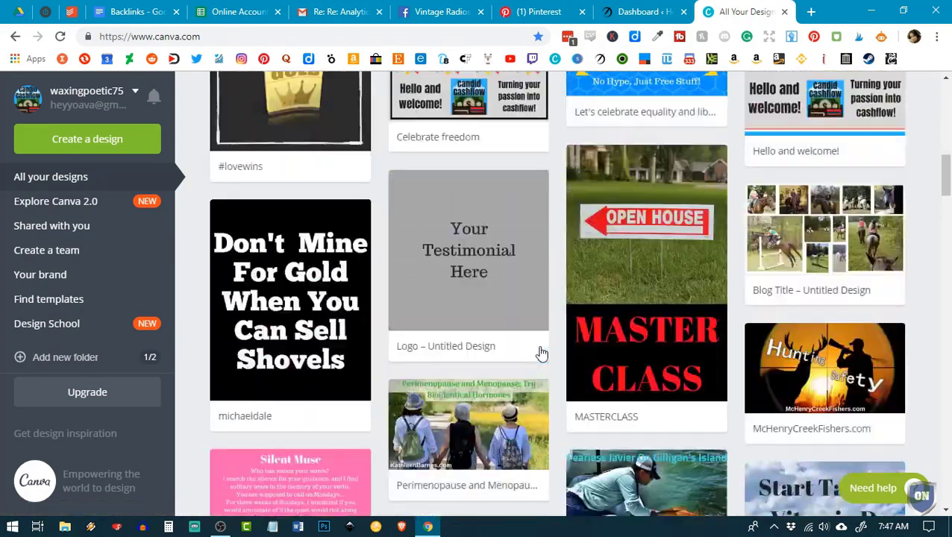
pyautogui.scroll(10, 542, 353)
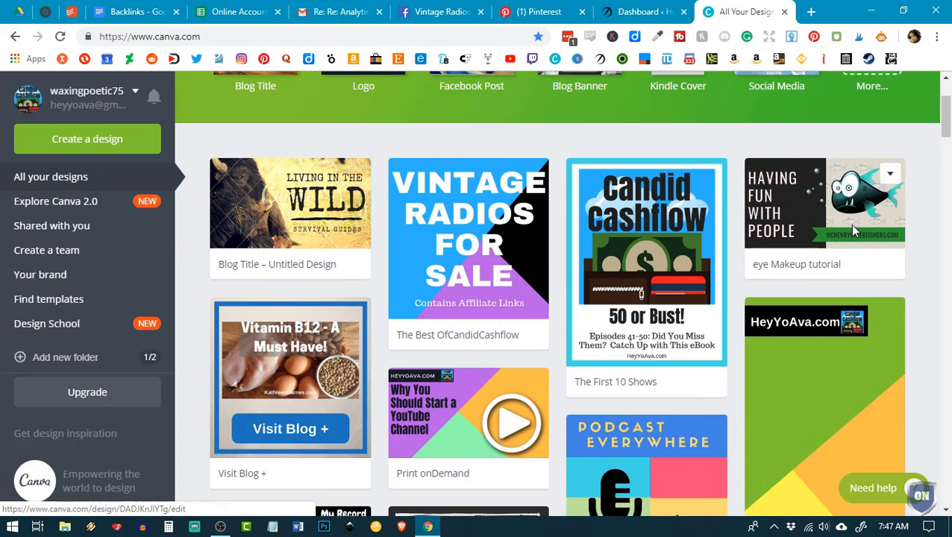
pyautogui.scroll(-2, 672, 298)
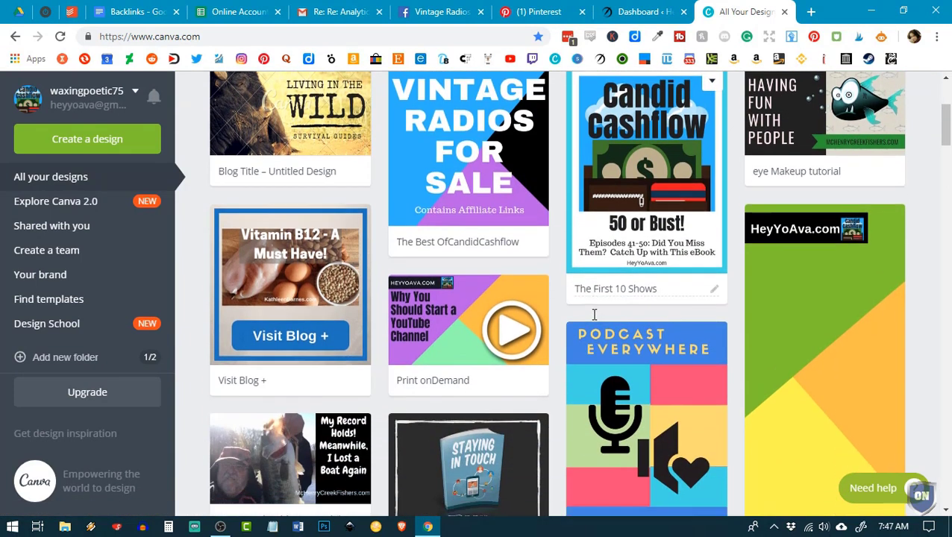
pyautogui.scroll(3, 691, 334)
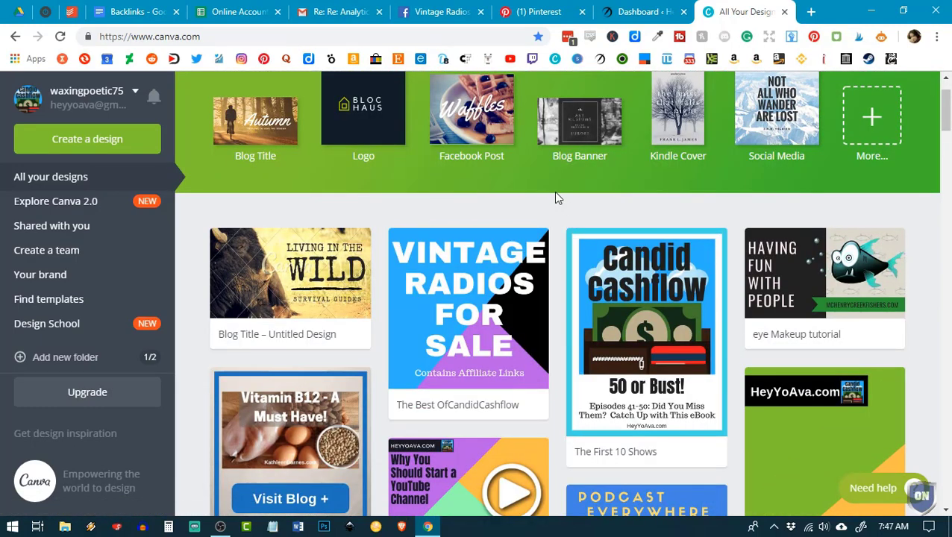
pyautogui.scroll(-1, 582, 215)
pyautogui.scroll(-2, 586, 217)
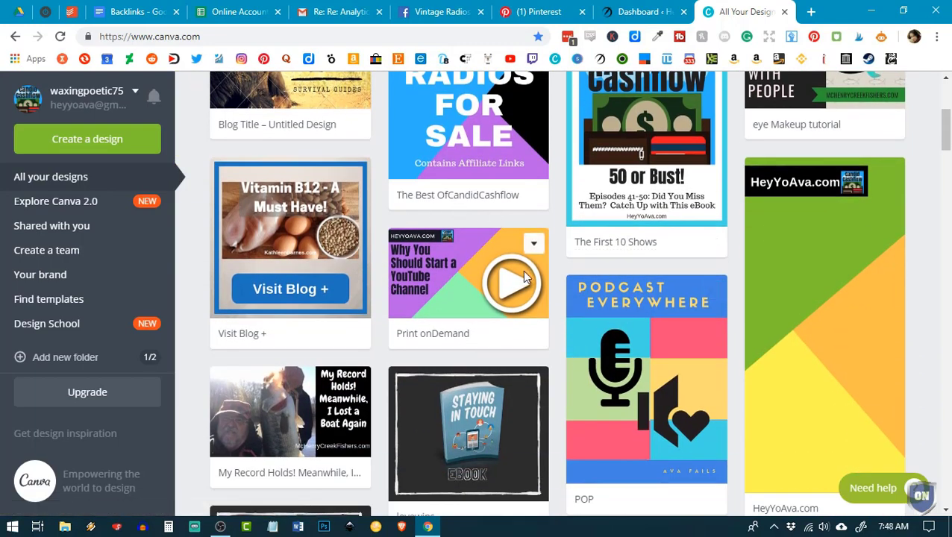
# Create a new blank YouTube Thumbnail design from the Social Media & Email Headers category of the full design type list
pyautogui.scroll(4, 522, 270)
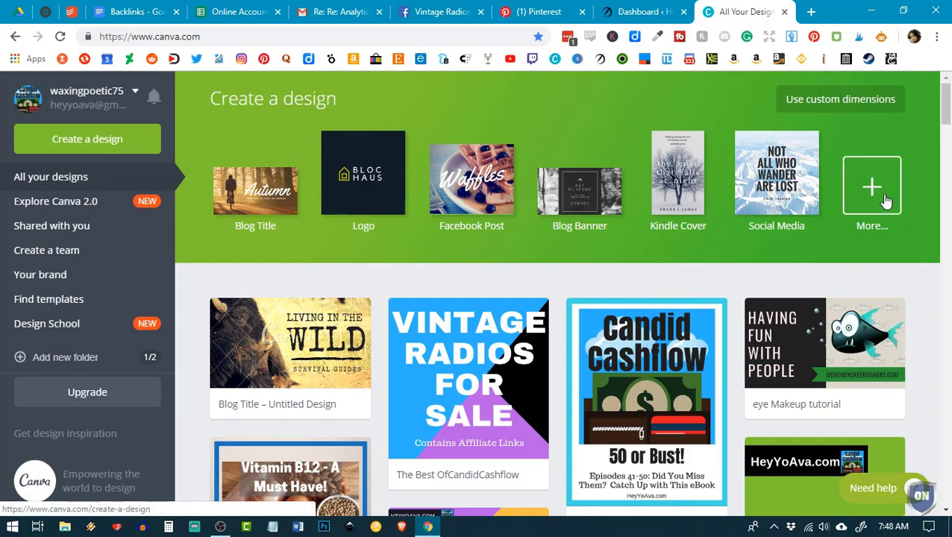
pyautogui.click(885, 196)
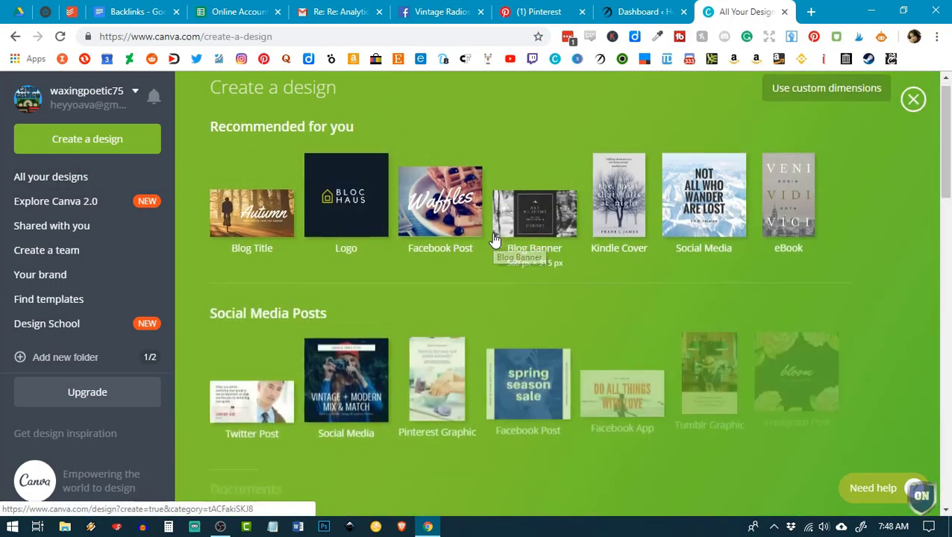
pyautogui.scroll(-7, 493, 238)
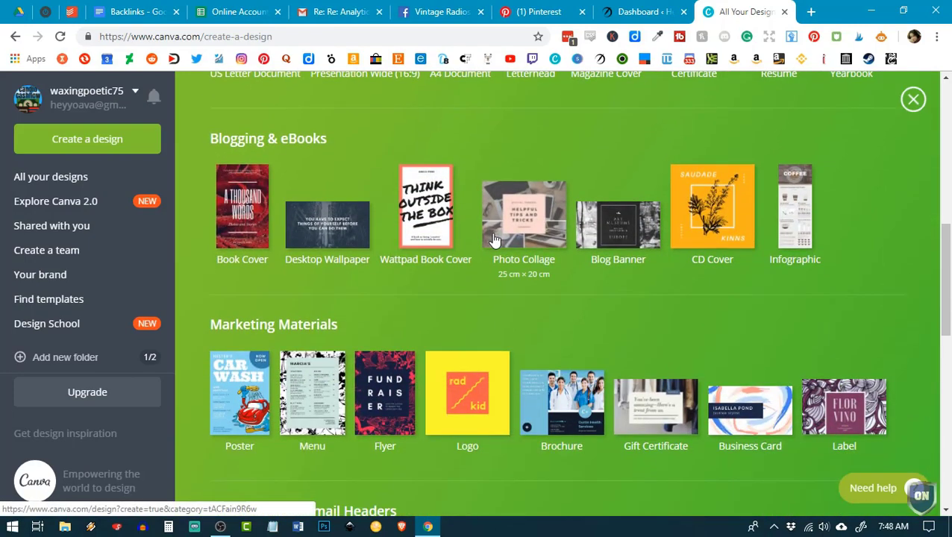
pyautogui.scroll(-4, 492, 238)
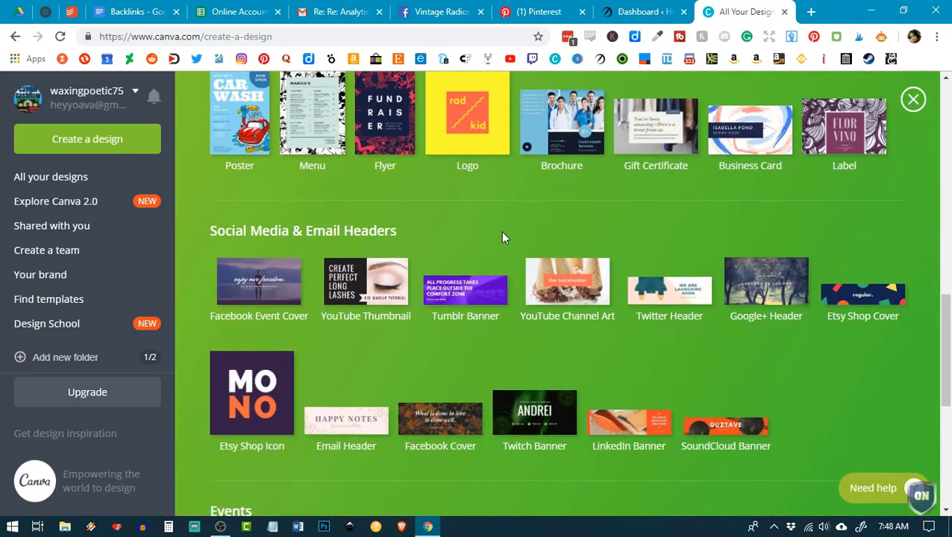
pyautogui.scroll(-2, 502, 237)
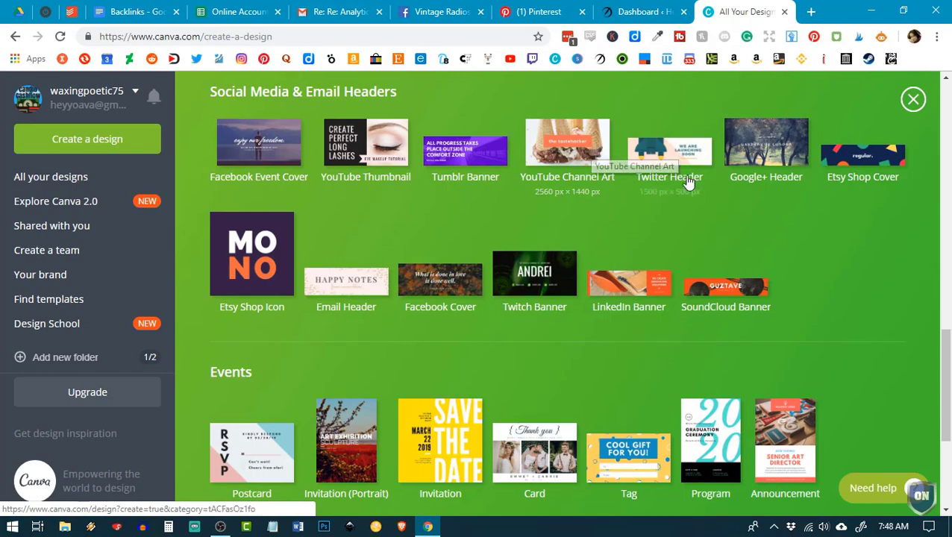
pyautogui.scroll(-2, 687, 187)
pyautogui.scroll(4, 689, 188)
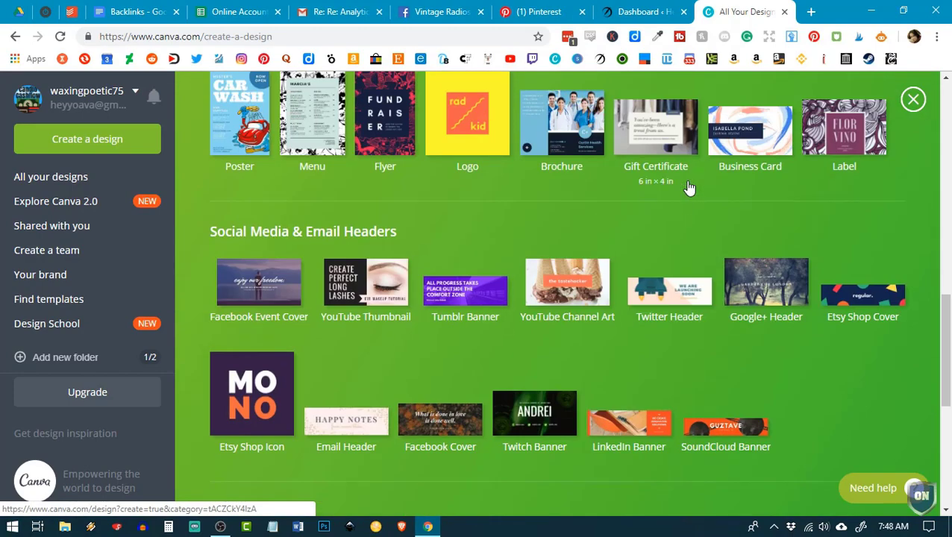
pyautogui.click(391, 285)
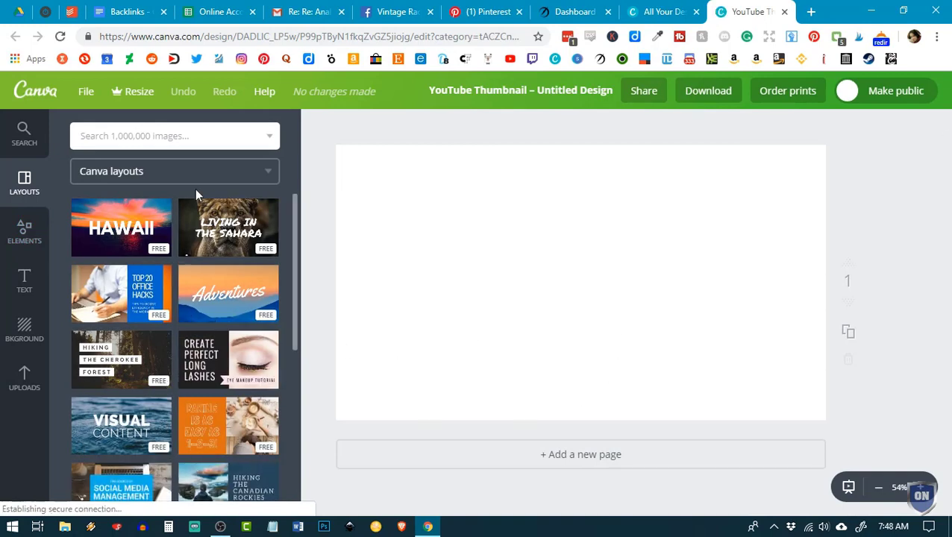
# Look through the gallery of ready-made Canva layouts for YouTube thumbnails, including the free and paid ones
pyautogui.scroll(-15, 159, 383)
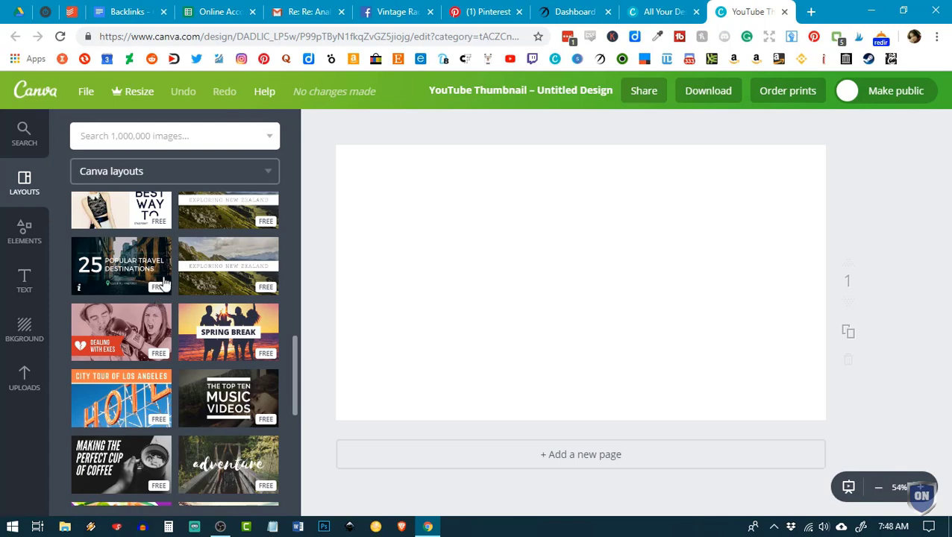
pyautogui.scroll(-5, 201, 297)
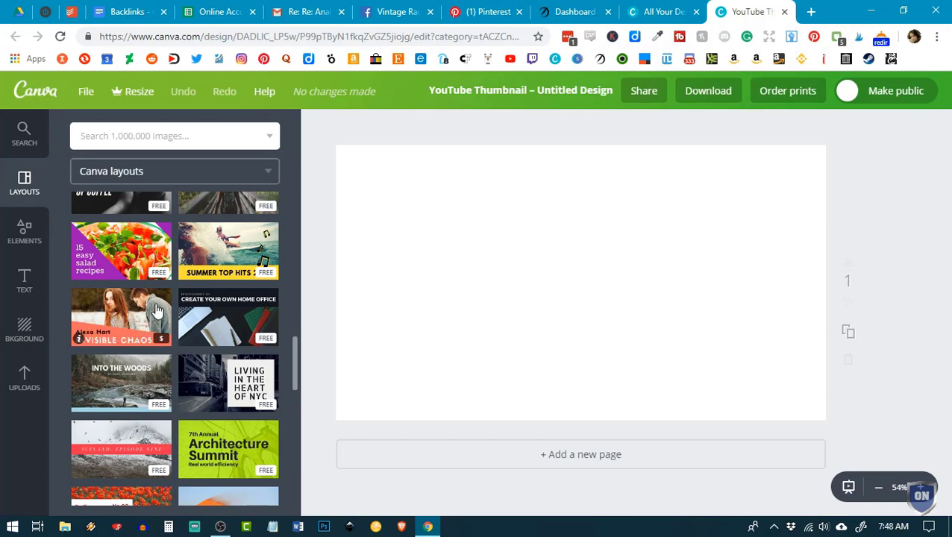
pyautogui.scroll(-1, 240, 317)
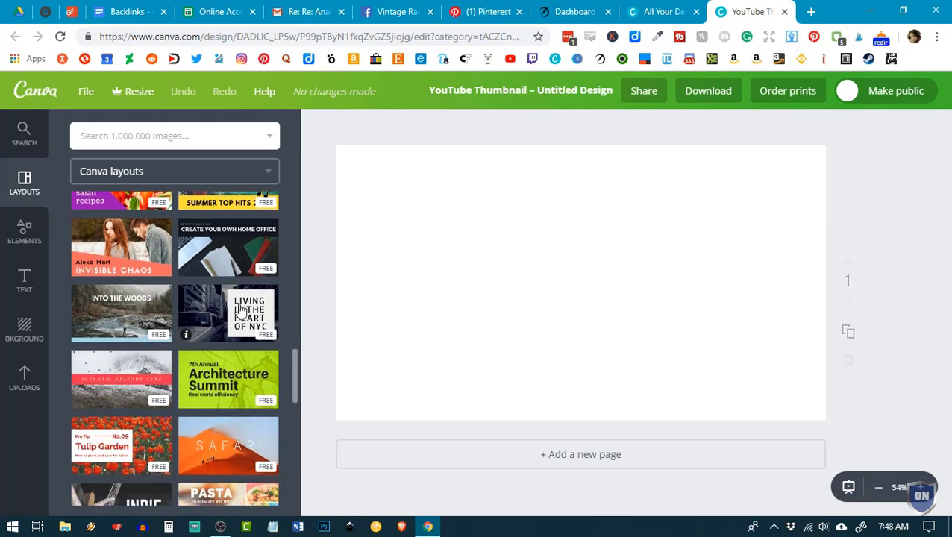
pyautogui.scroll(-9, 228, 315)
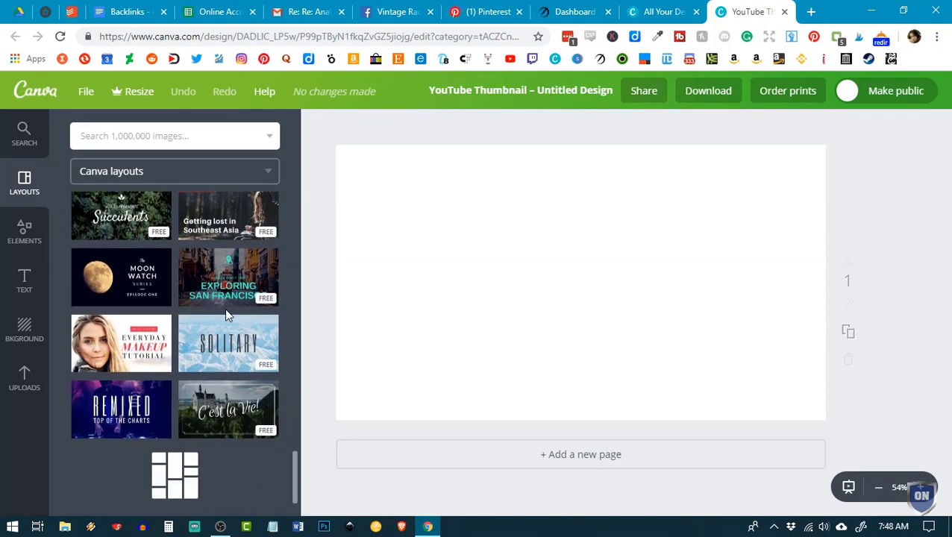
pyautogui.scroll(-4, 228, 303)
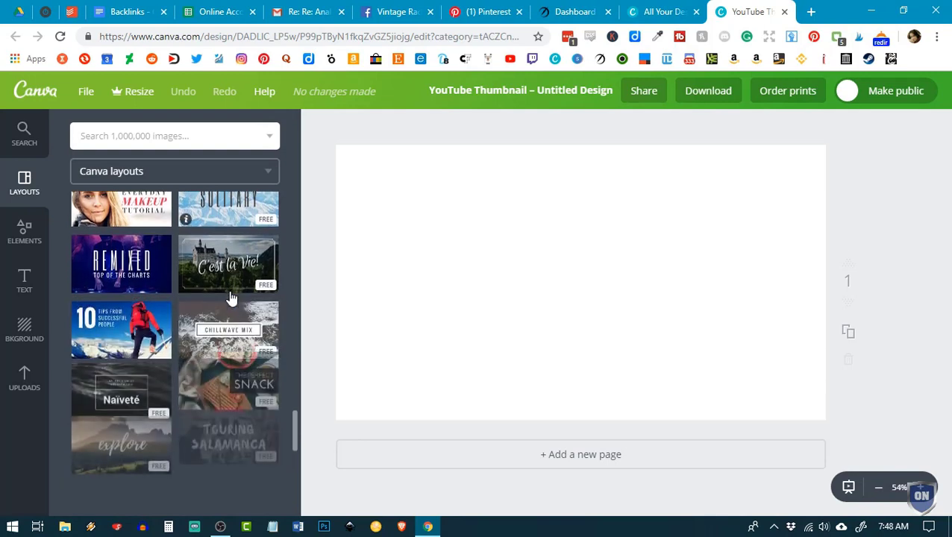
pyautogui.scroll(-10, 231, 297)
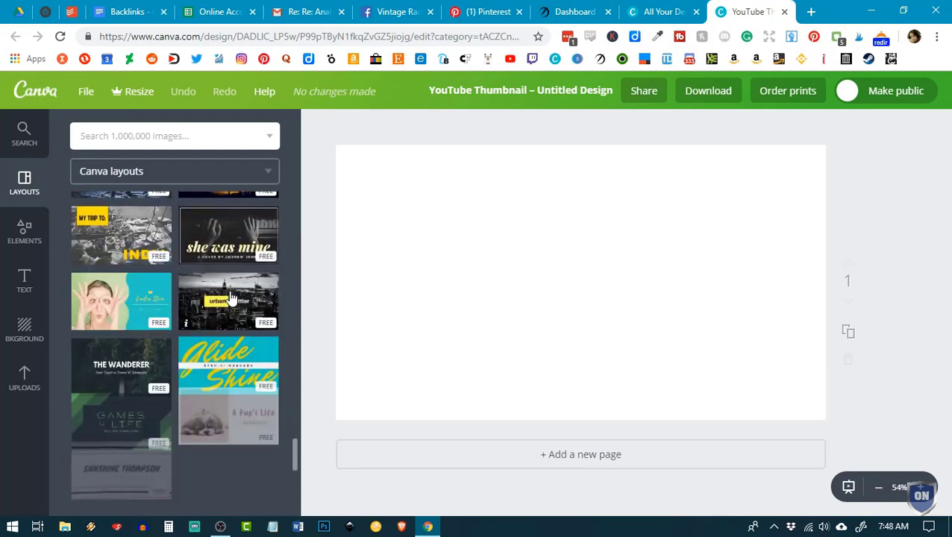
pyautogui.scroll(-6, 232, 297)
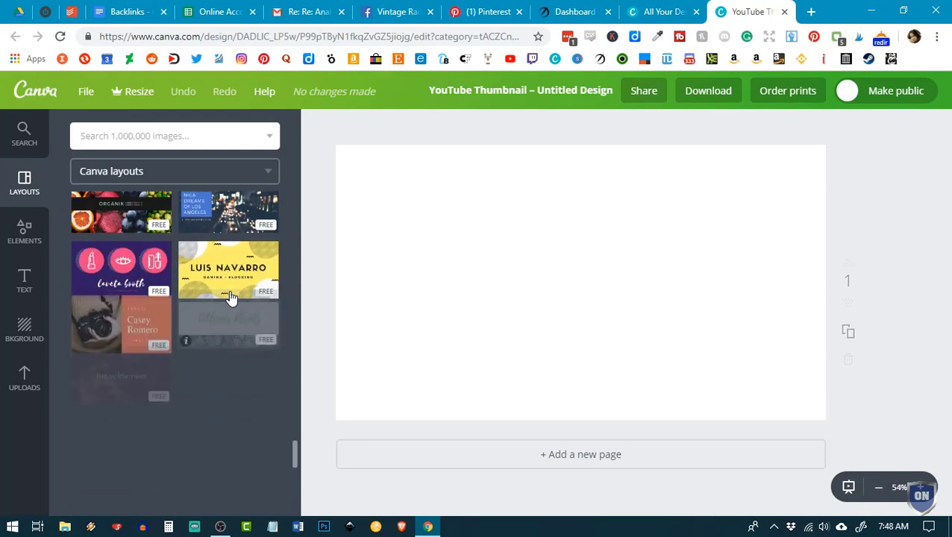
pyautogui.scroll(-8, 231, 297)
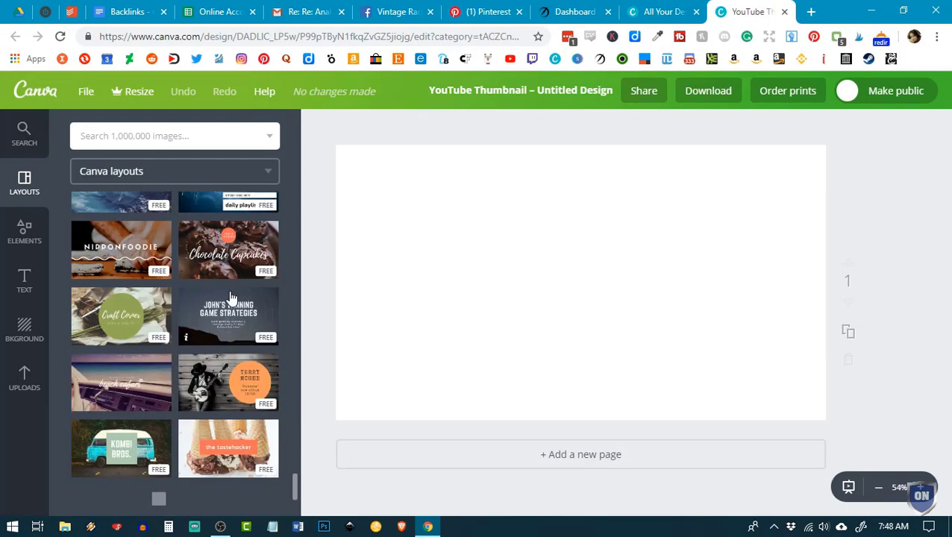
pyautogui.scroll(-6, 232, 297)
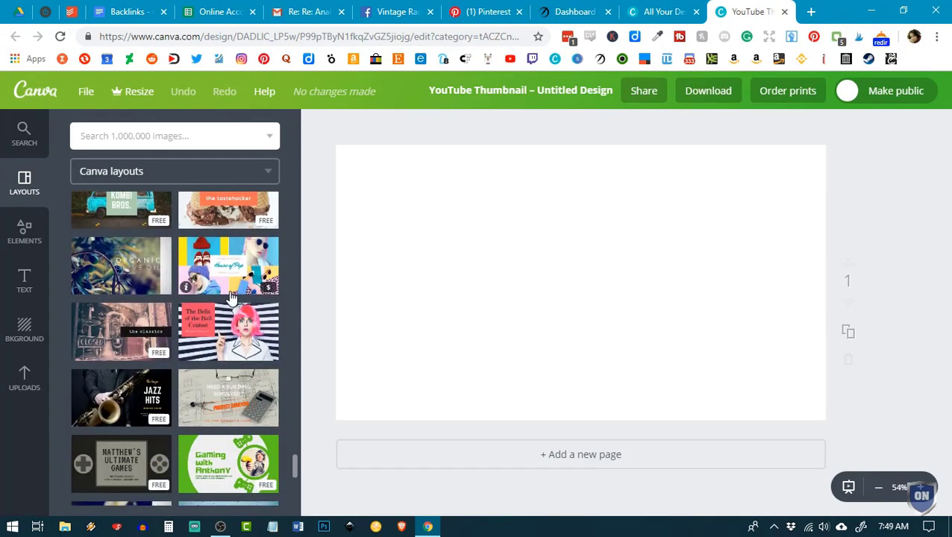
pyautogui.scroll(-4, 232, 297)
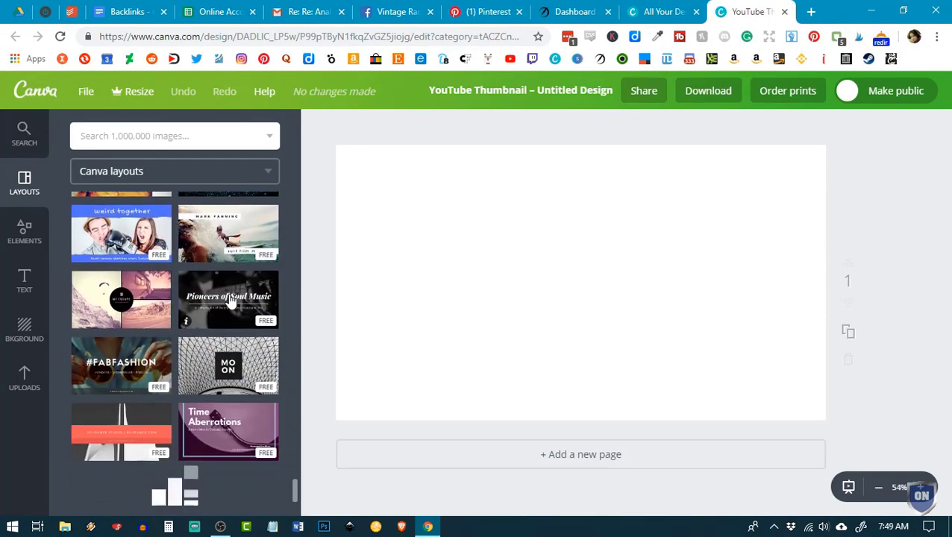
pyautogui.scroll(-4, 224, 300)
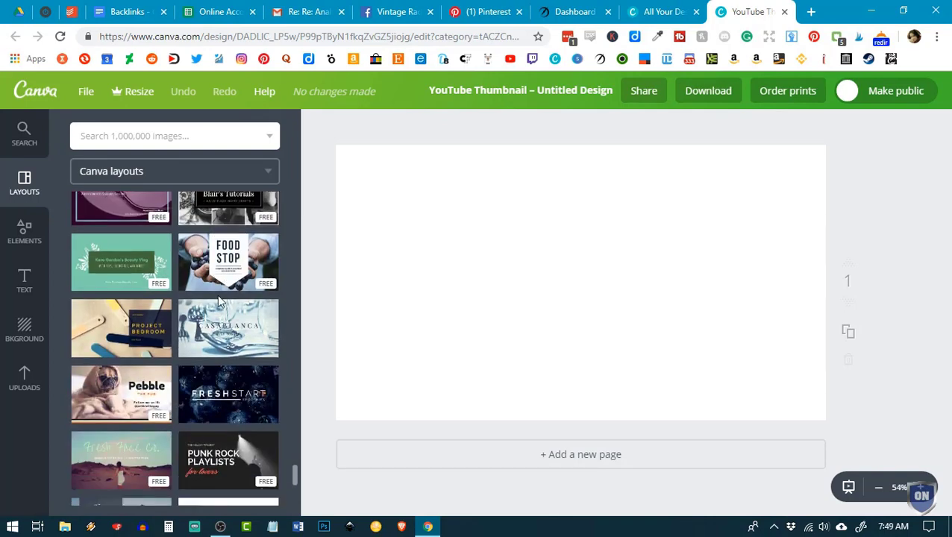
pyautogui.scroll(-6, 218, 301)
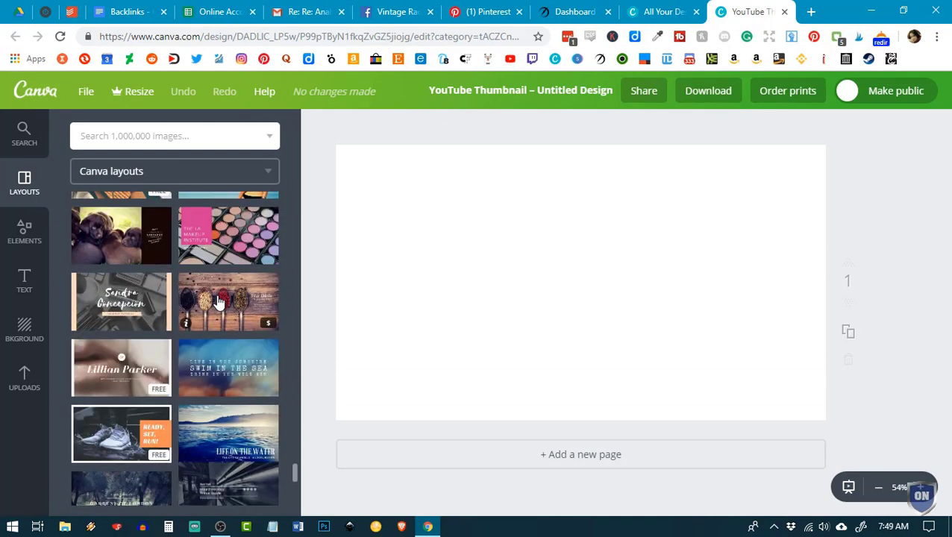
pyautogui.scroll(-4, 218, 298)
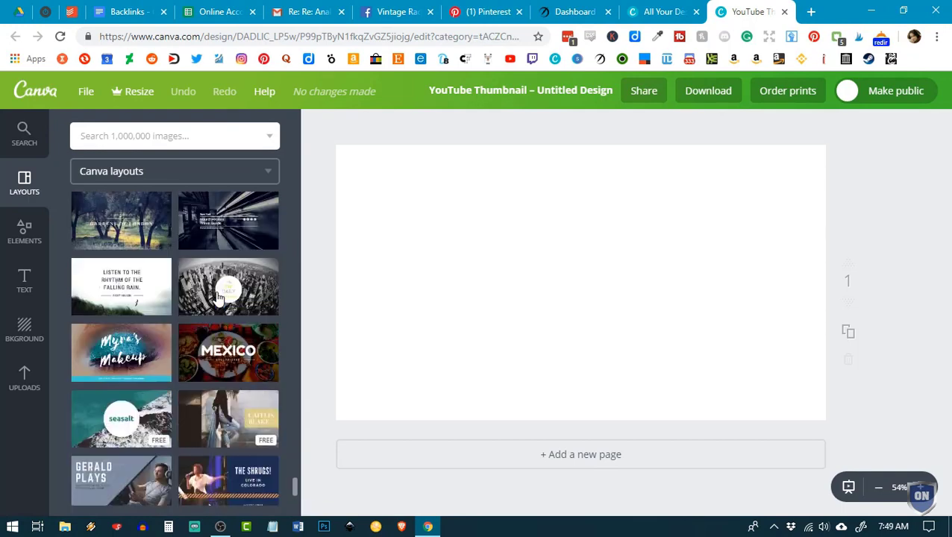
pyautogui.scroll(-2, 218, 299)
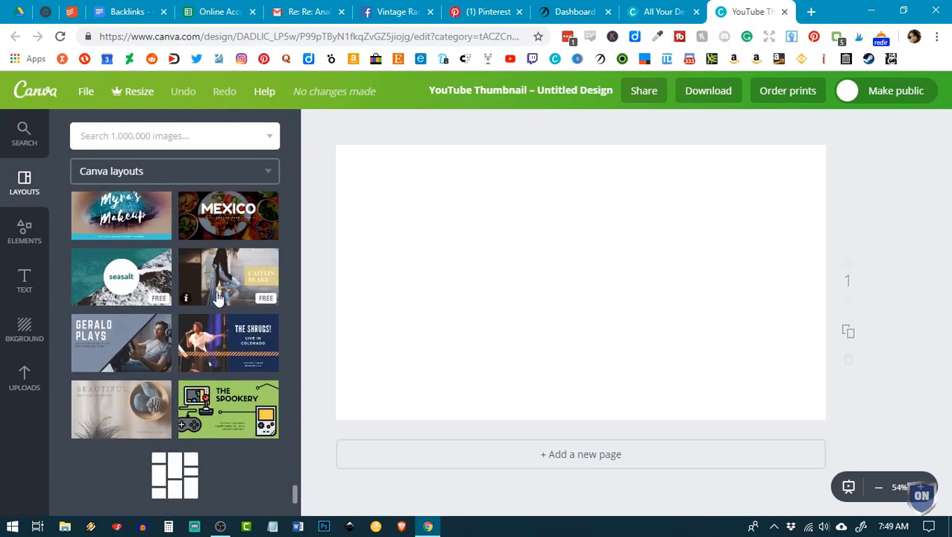
pyautogui.scroll(-3, 219, 298)
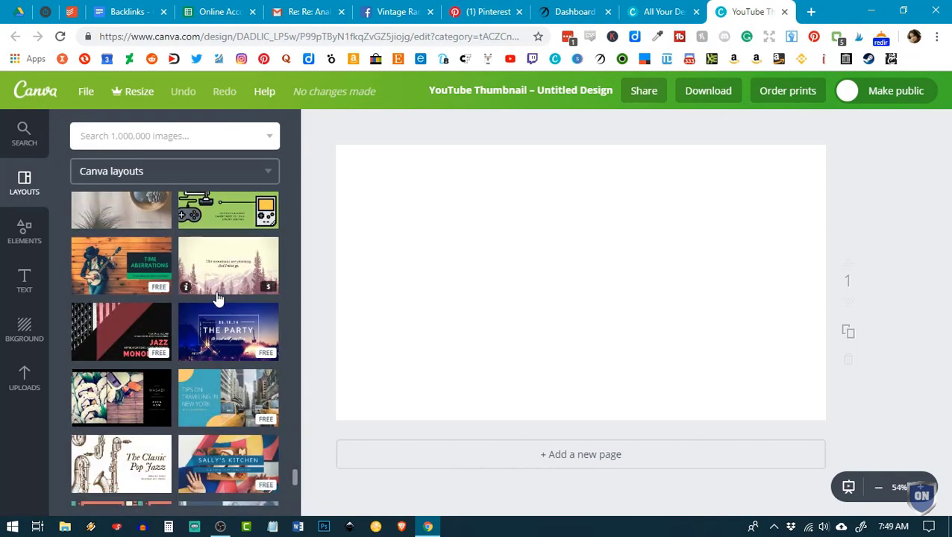
pyautogui.scroll(-3, 219, 298)
pyautogui.scroll(-6, 218, 298)
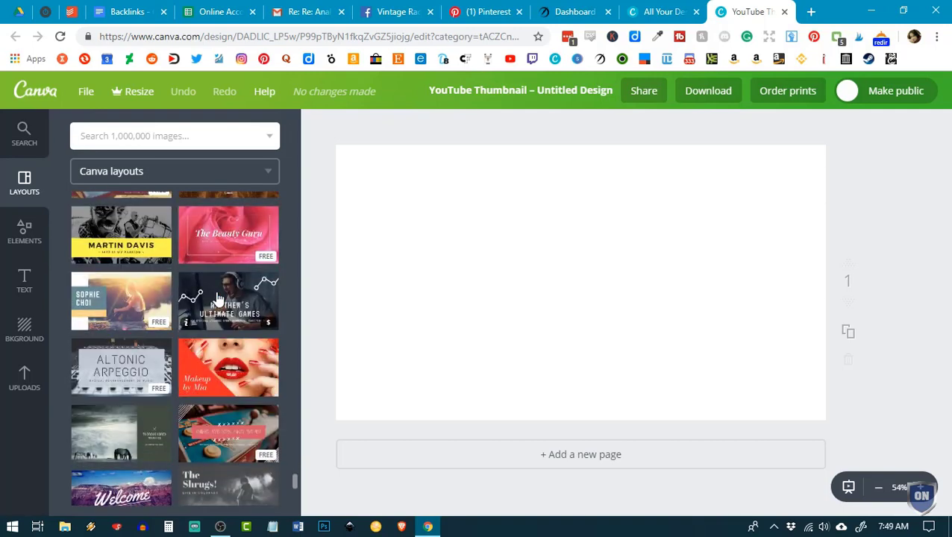
pyautogui.scroll(-4, 217, 298)
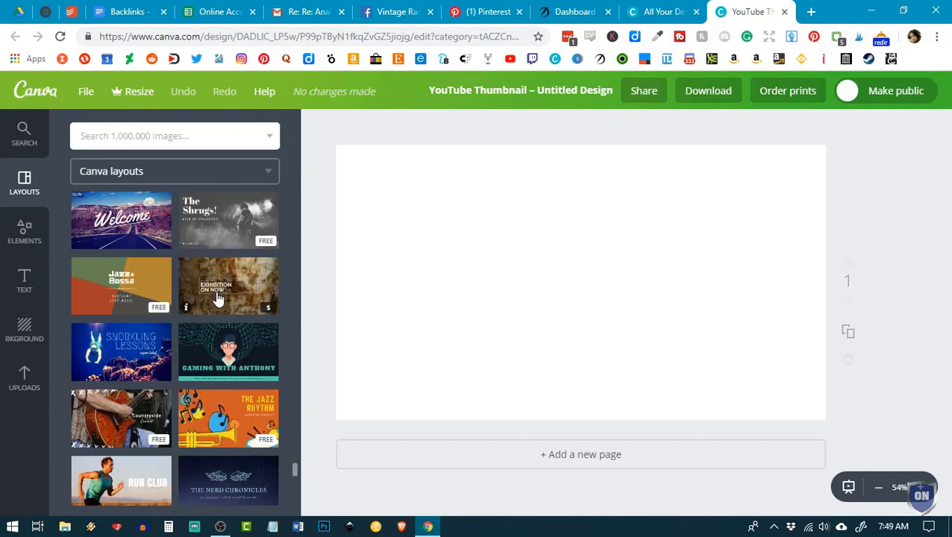
pyautogui.scroll(-3, 217, 297)
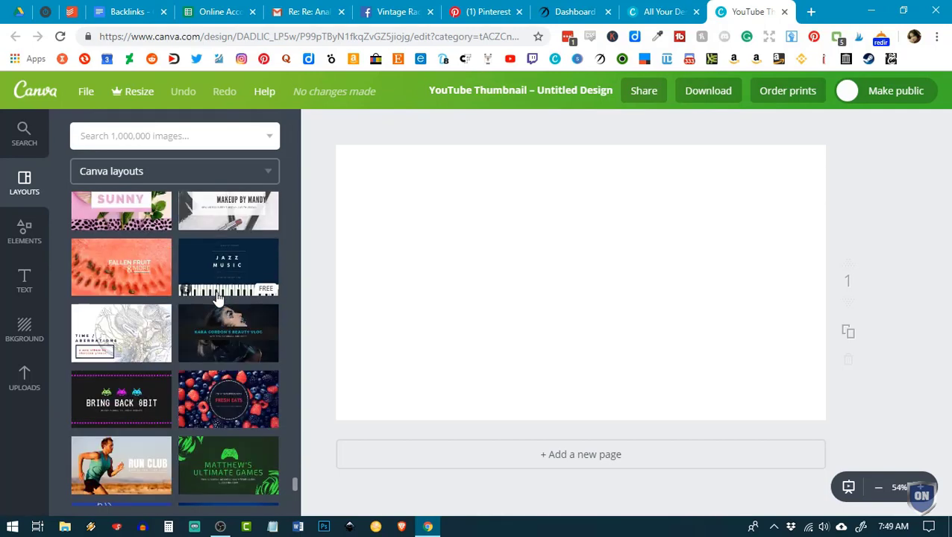
pyautogui.scroll(-3, 217, 298)
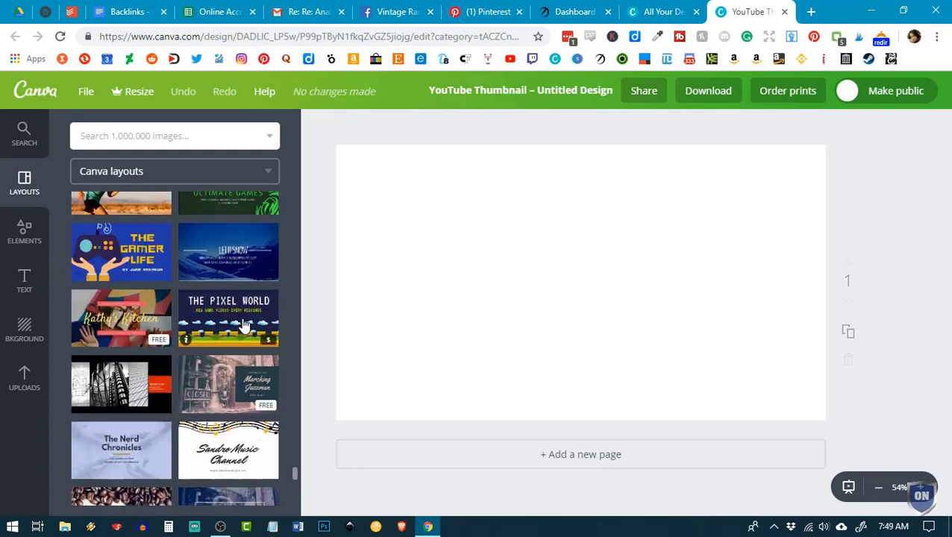
pyautogui.scroll(-3, 249, 321)
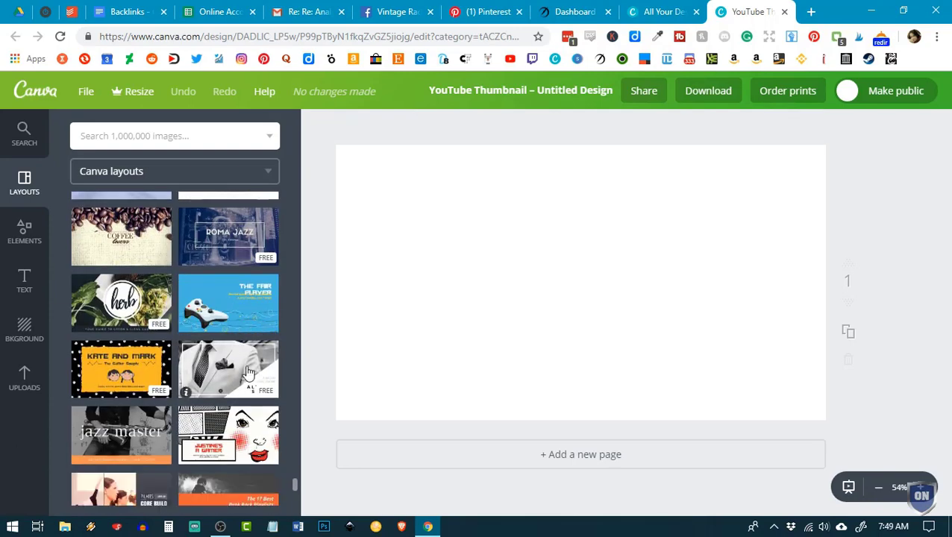
pyautogui.scroll(-2, 246, 358)
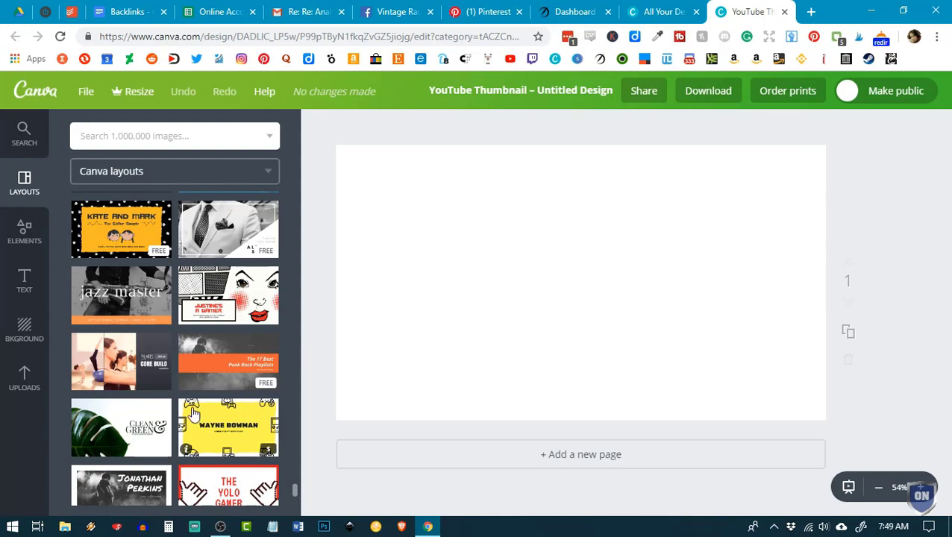
pyautogui.scroll(10, 198, 358)
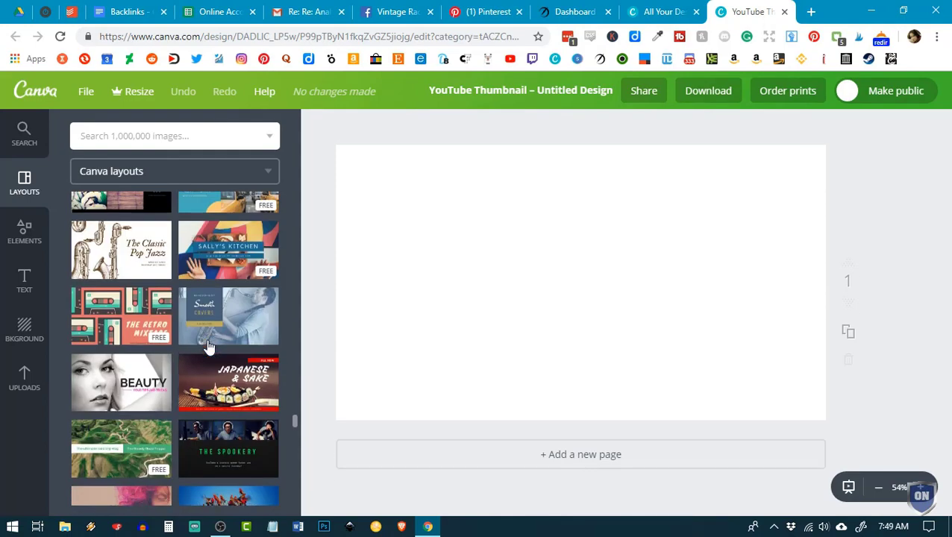
pyautogui.scroll(5, 209, 347)
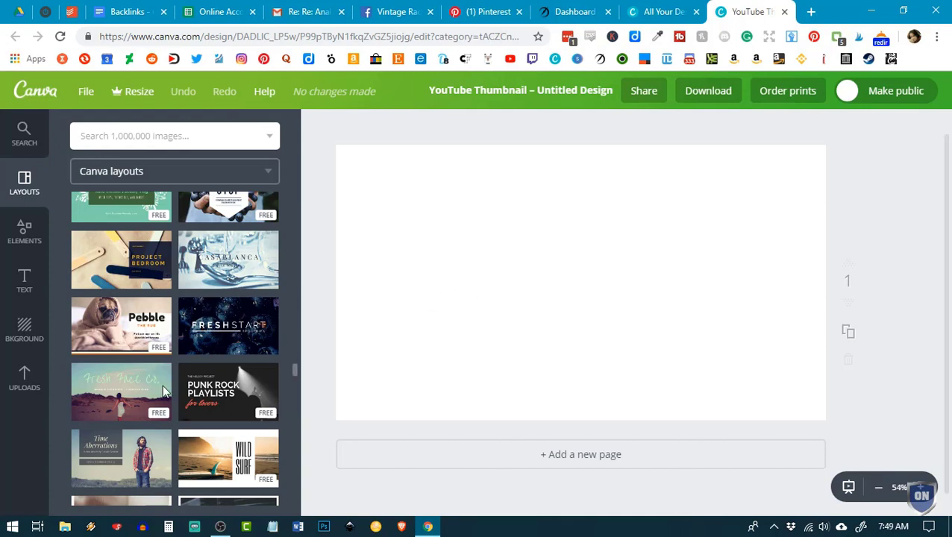
# Browse the background colors and patterns, and apply the free yellow pattern with large darker dots to the thumbnail
pyautogui.click(22, 339)
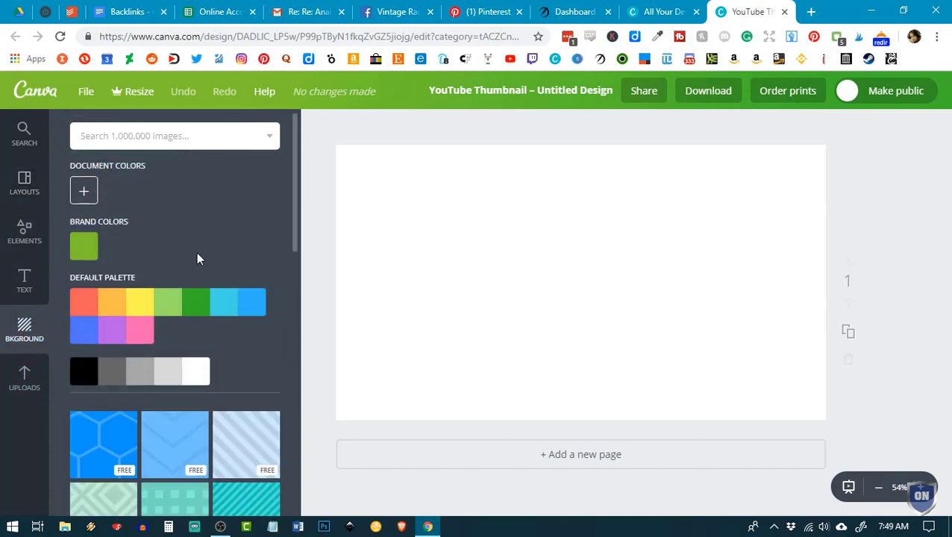
pyautogui.scroll(-1, 197, 259)
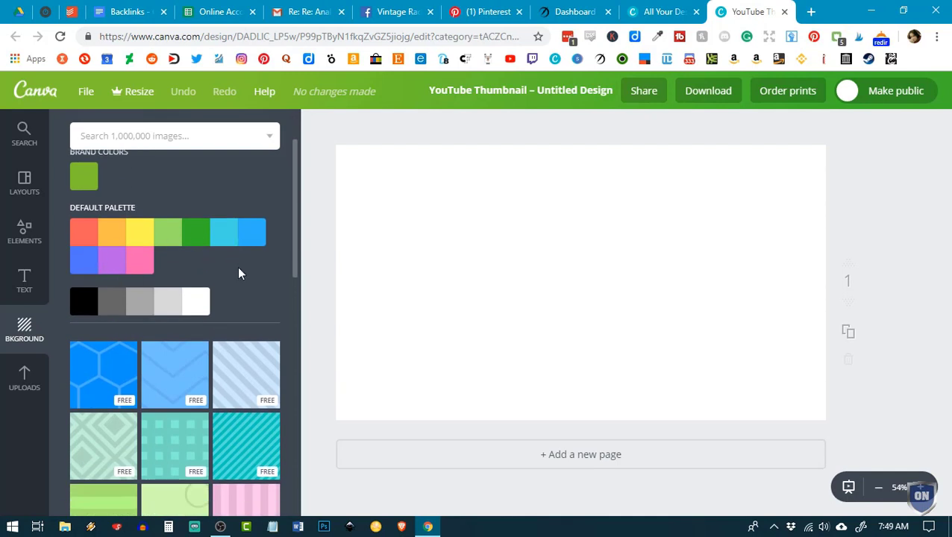
pyautogui.scroll(1, 231, 273)
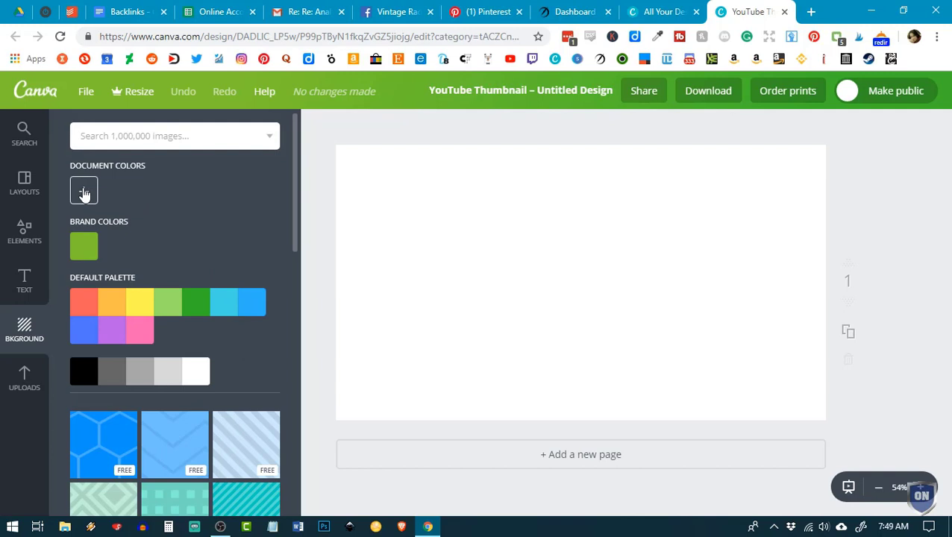
pyautogui.scroll(-2, 199, 221)
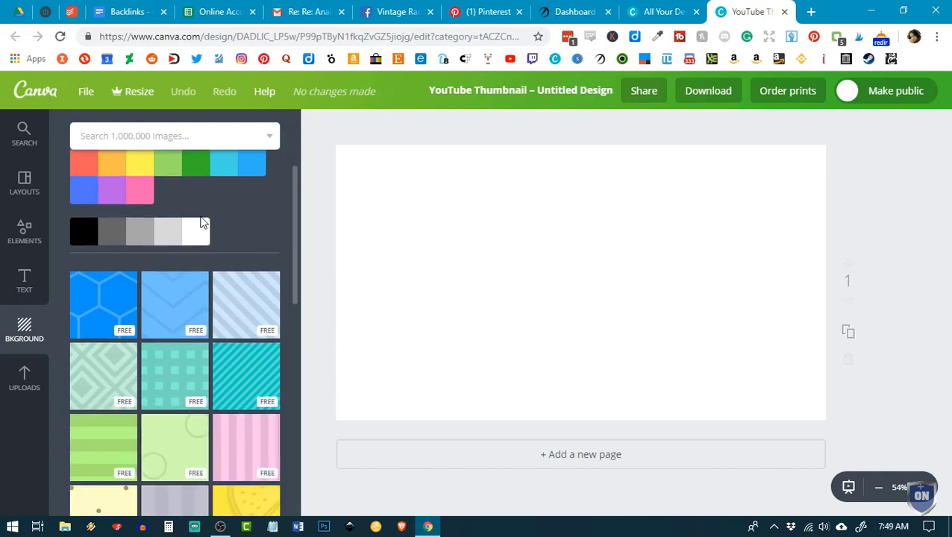
pyautogui.scroll(-3, 200, 221)
pyautogui.scroll(4, 200, 220)
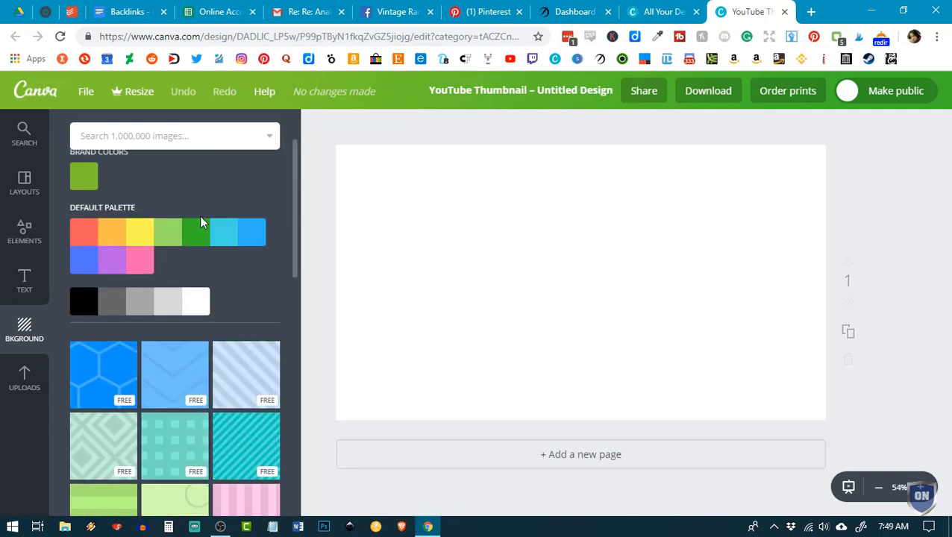
pyautogui.scroll(-2, 199, 219)
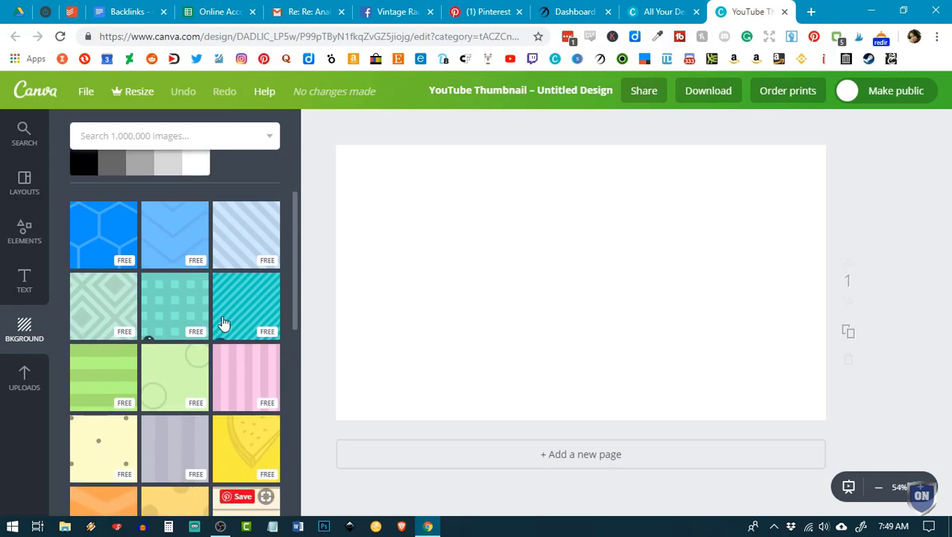
pyautogui.scroll(-8, 224, 322)
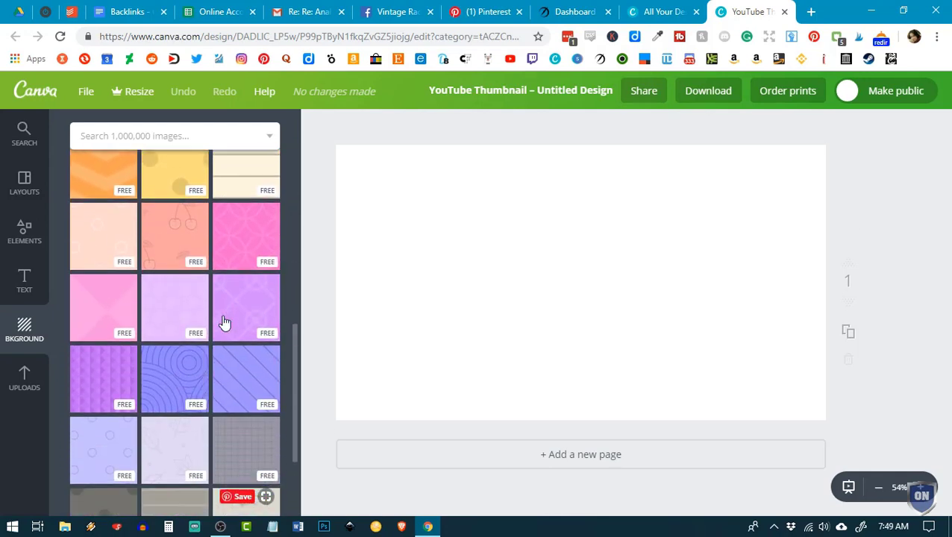
pyautogui.scroll(-2, 224, 322)
pyautogui.scroll(6, 223, 323)
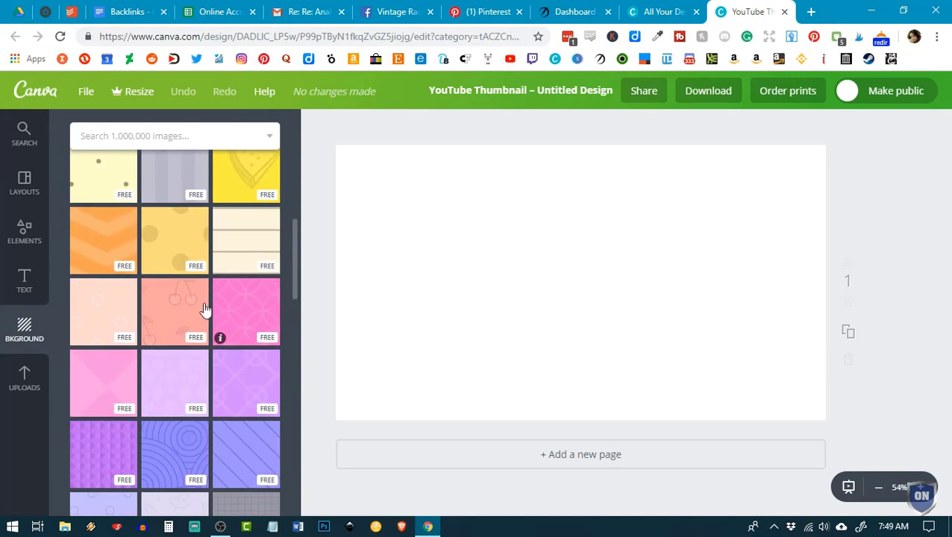
pyautogui.click(181, 234)
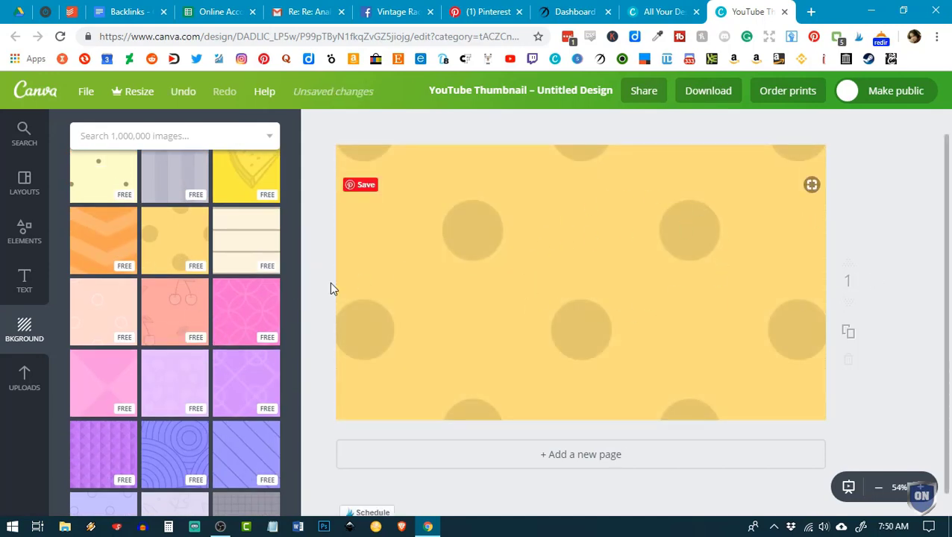
# Look through the rest of the background gallery, including the free solid colors and textures and the 1 USD photo backgrounds
pyautogui.scroll(-10, 145, 336)
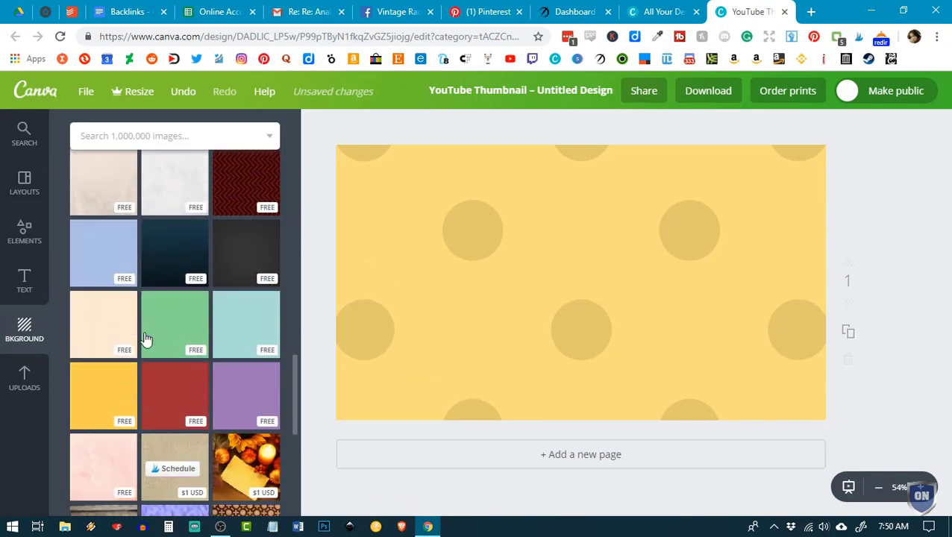
pyautogui.scroll(-4, 147, 339)
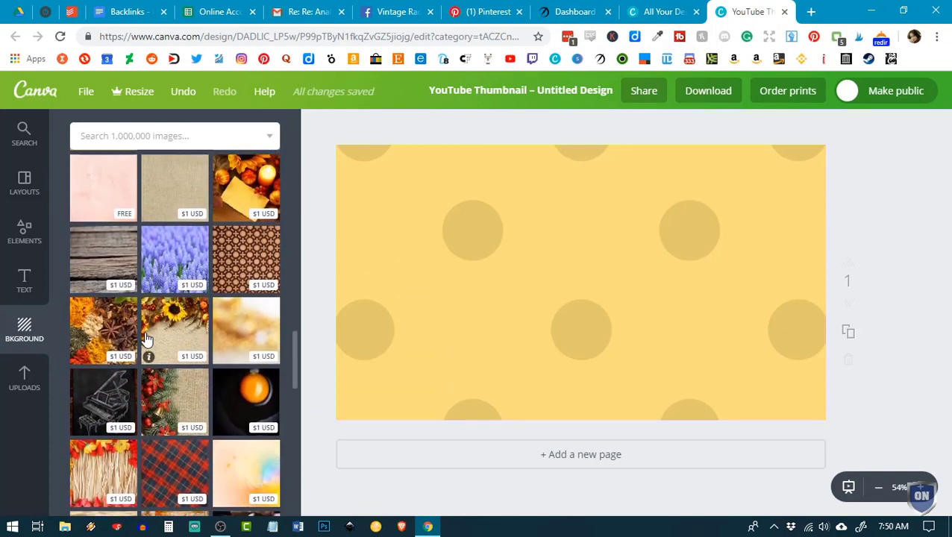
pyautogui.scroll(2, 147, 336)
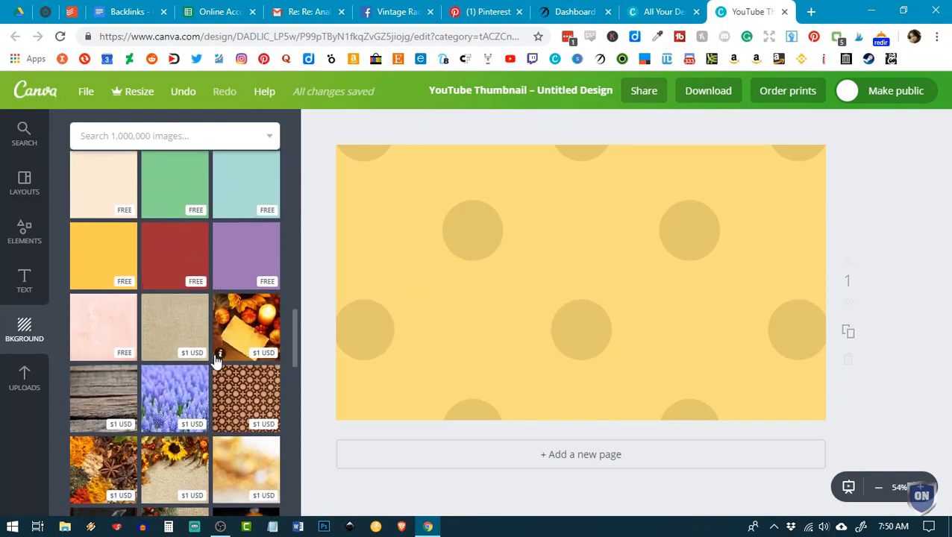
pyautogui.scroll(-2, 254, 268)
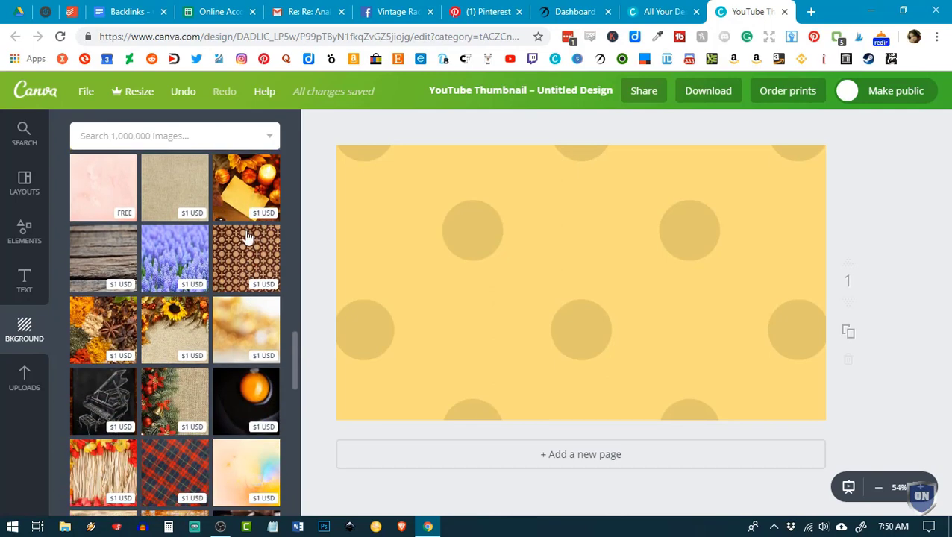
pyautogui.scroll(-3, 247, 247)
pyautogui.scroll(4, 245, 241)
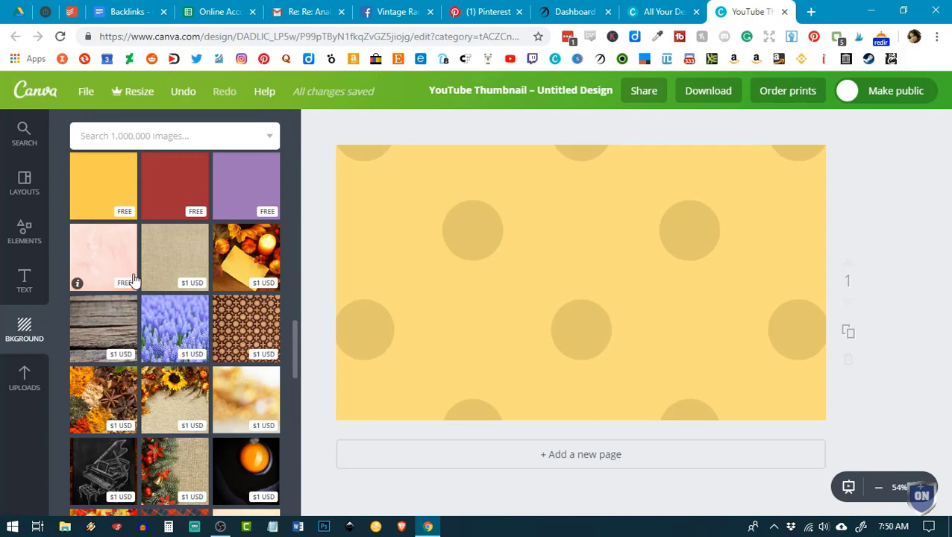
pyautogui.scroll(-10, 175, 433)
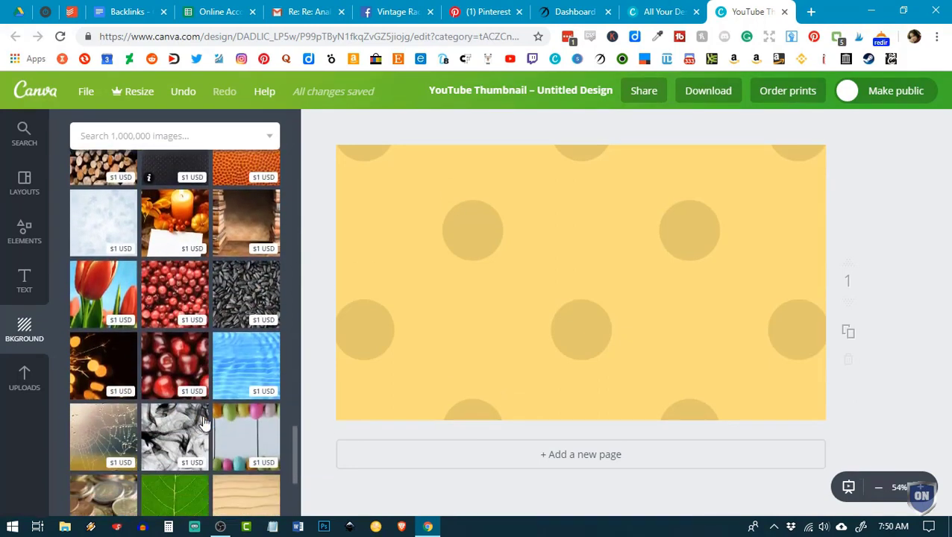
pyautogui.scroll(-4, 206, 424)
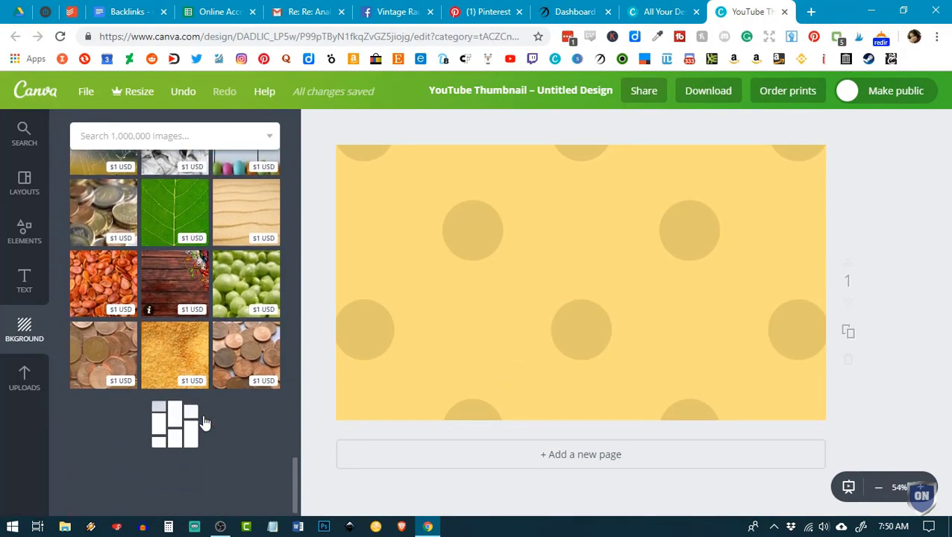
pyautogui.scroll(-3, 171, 426)
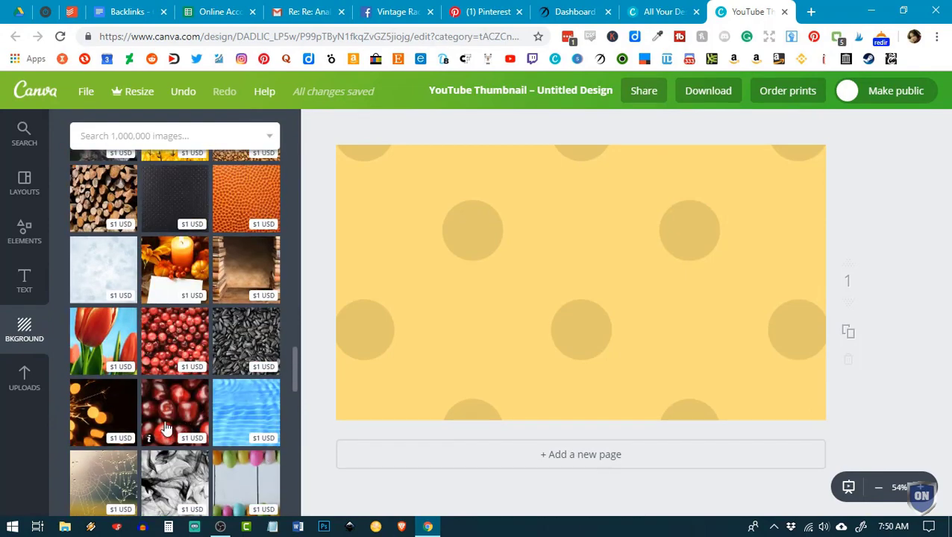
# Add the uploaded dark corridor image with the screaming face and enlarge it to cover the whole thumbnail
pyautogui.click(30, 388)
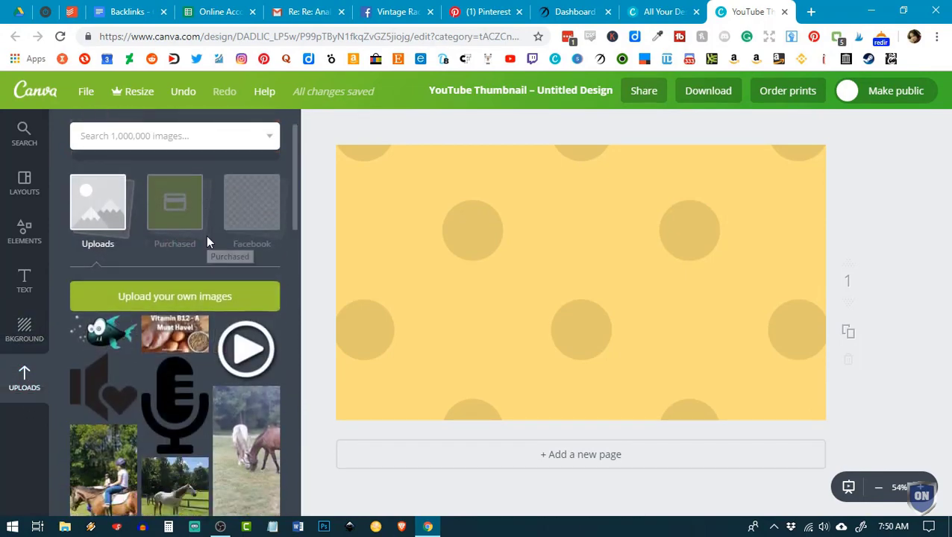
pyautogui.scroll(-2, 208, 242)
pyautogui.scroll(3, 207, 242)
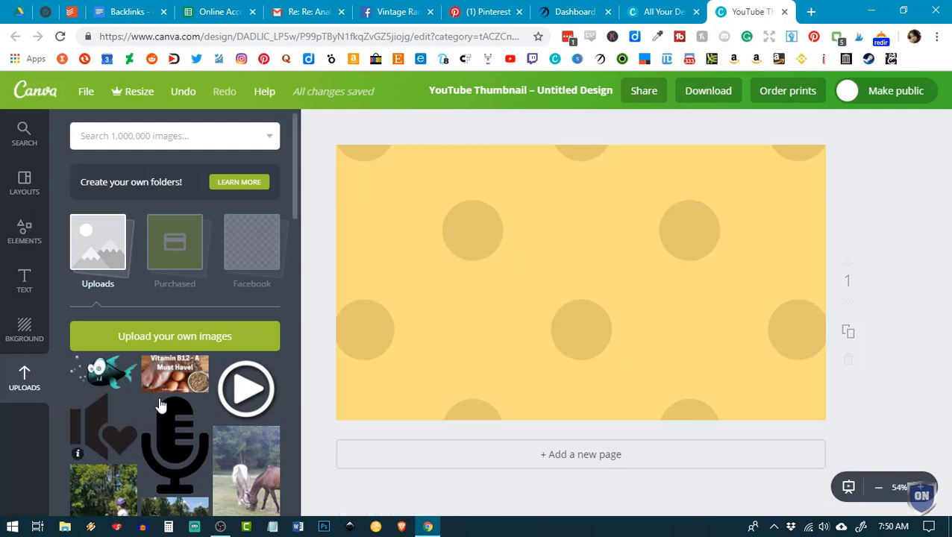
pyautogui.scroll(-10, 257, 385)
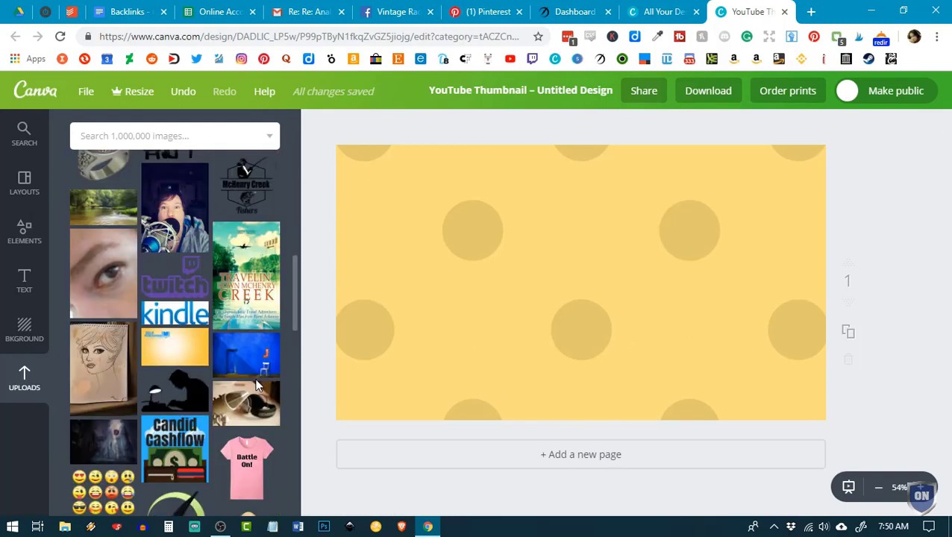
pyautogui.scroll(-3, 256, 384)
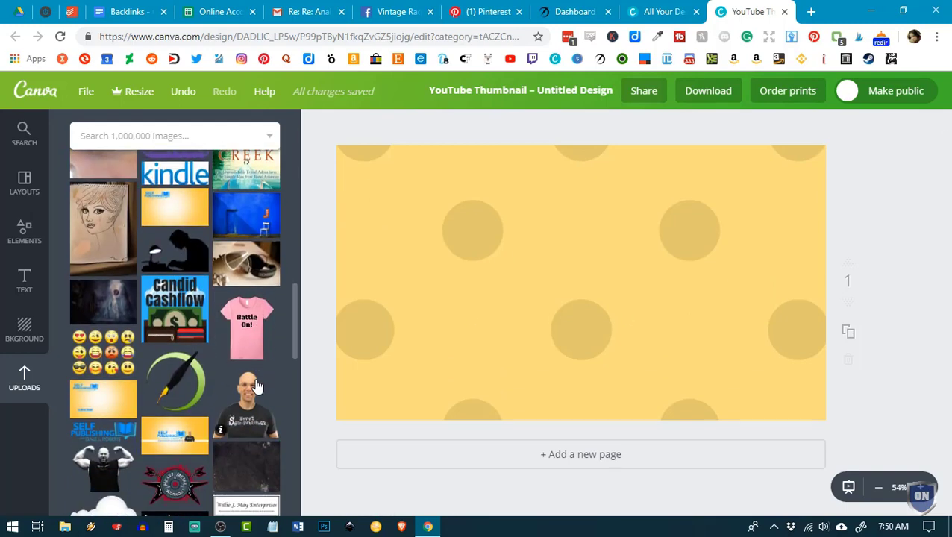
pyautogui.click(108, 307)
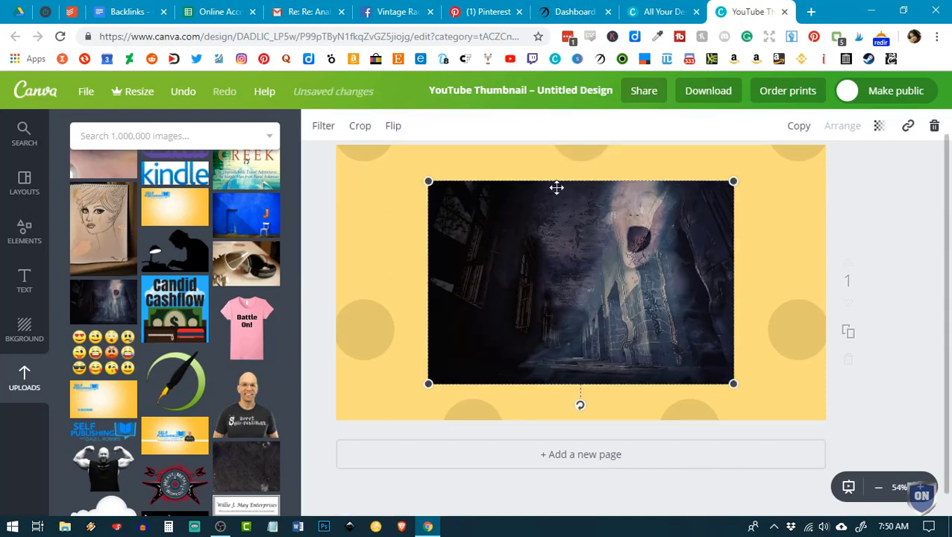
pyautogui.moveTo(429, 182); pyautogui.dragTo(342, 143)
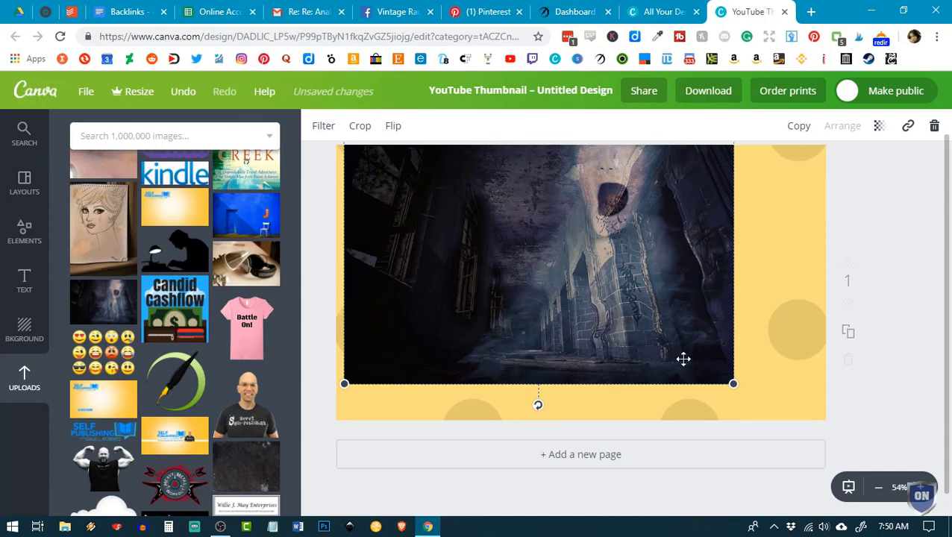
pyautogui.moveTo(725, 383); pyautogui.dragTo(822, 444)
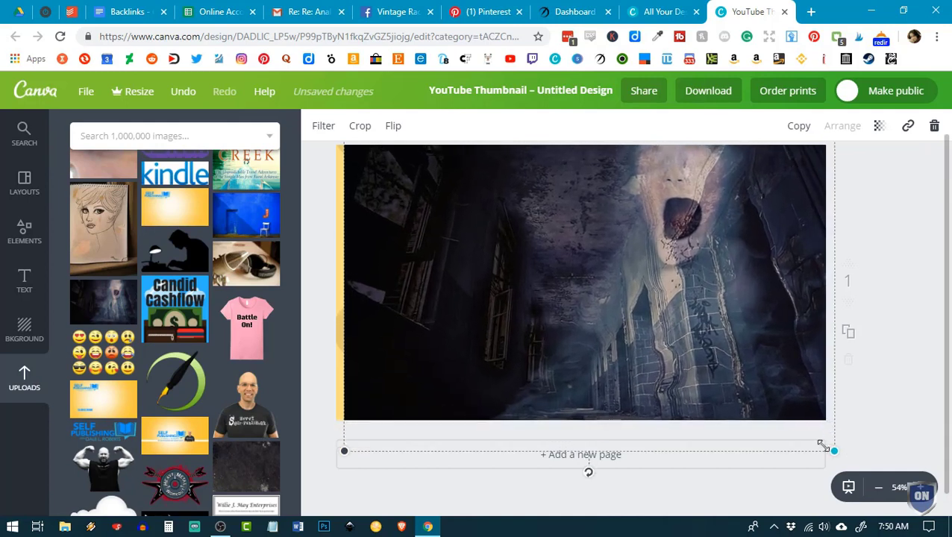
pyautogui.moveTo(344, 453); pyautogui.dragTo(325, 463)
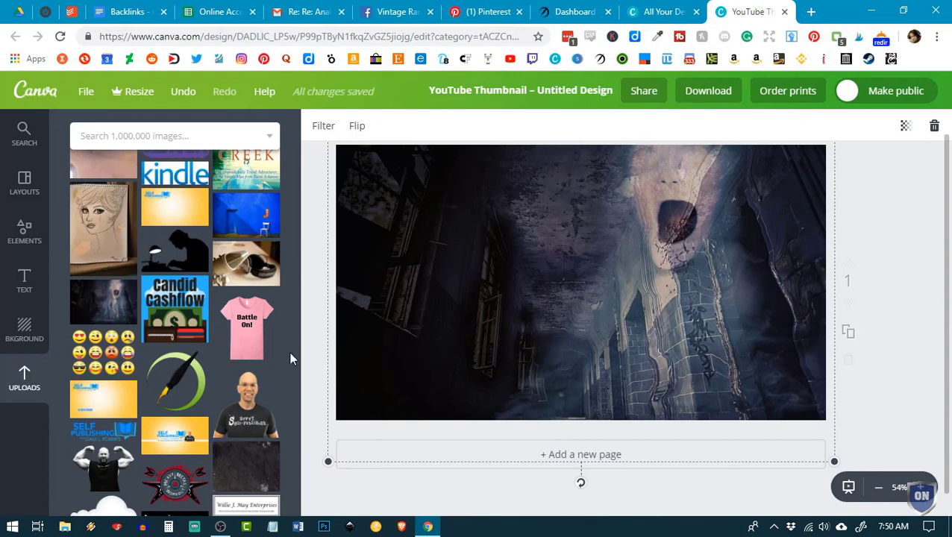
# Apply plain black from the default palette as the thumbnail's background
pyautogui.scroll(-3, 263, 382)
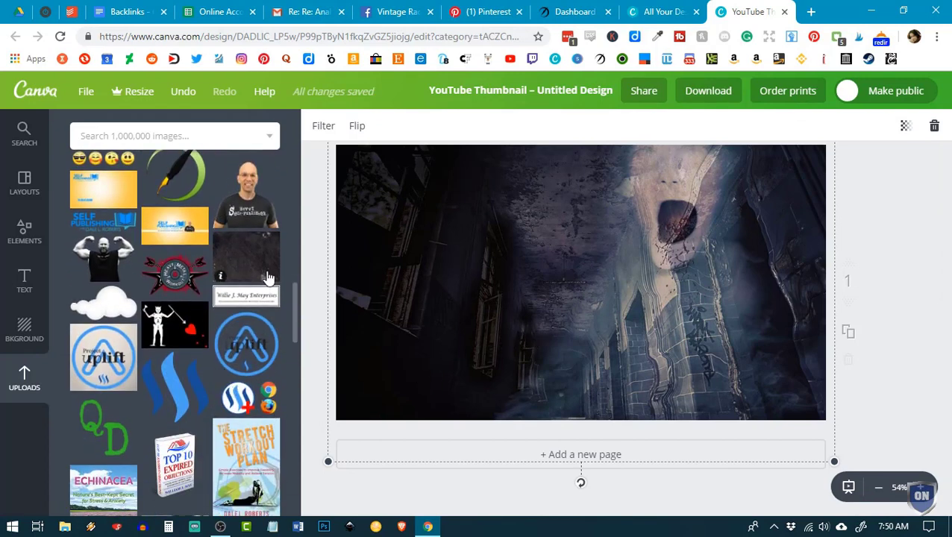
pyautogui.click(25, 330)
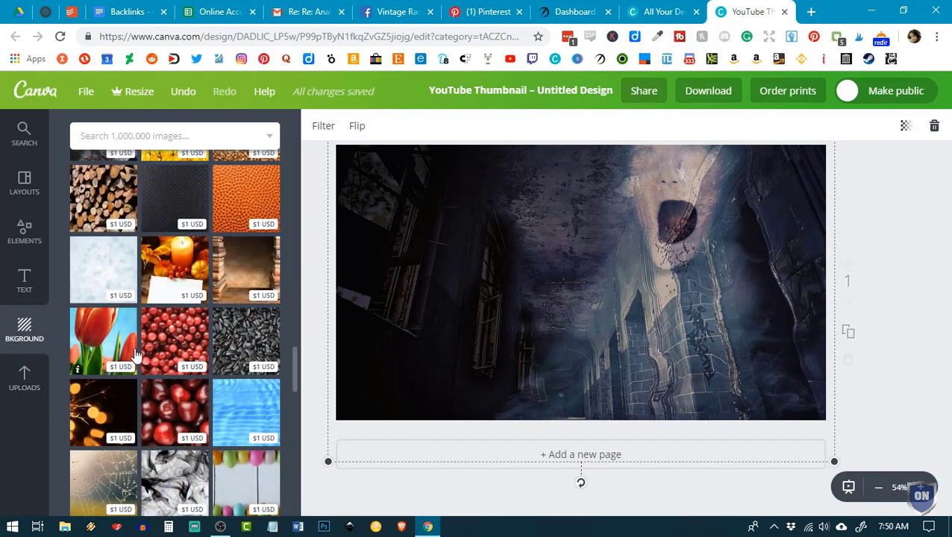
pyautogui.scroll(10, 161, 403)
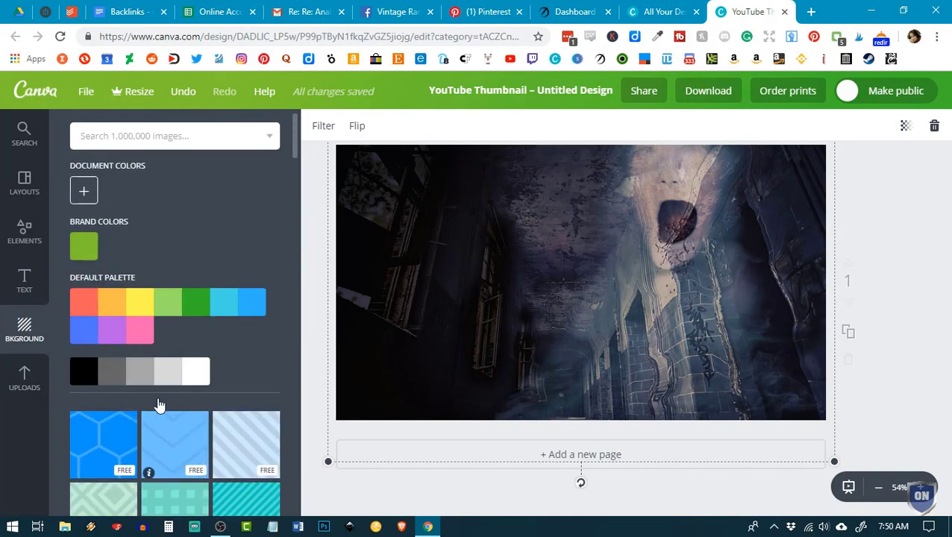
pyautogui.click(85, 369)
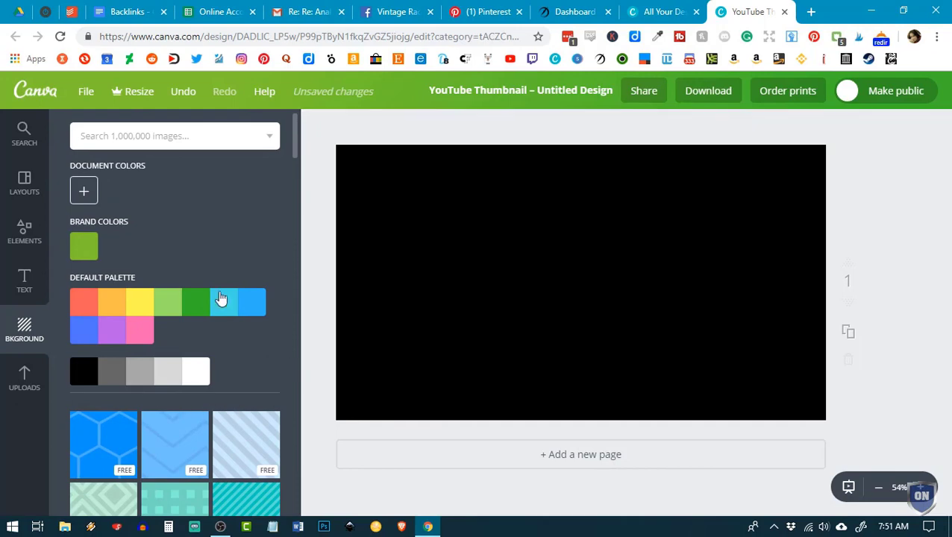
# Add a heading to the thumbnail and look through its font, font size and spacing options
pyautogui.click(23, 292)
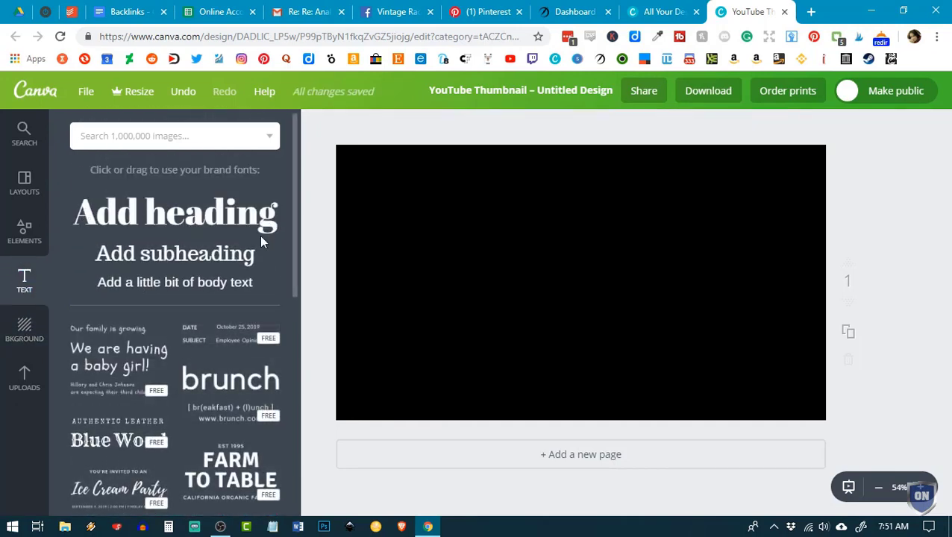
pyautogui.click(218, 222)
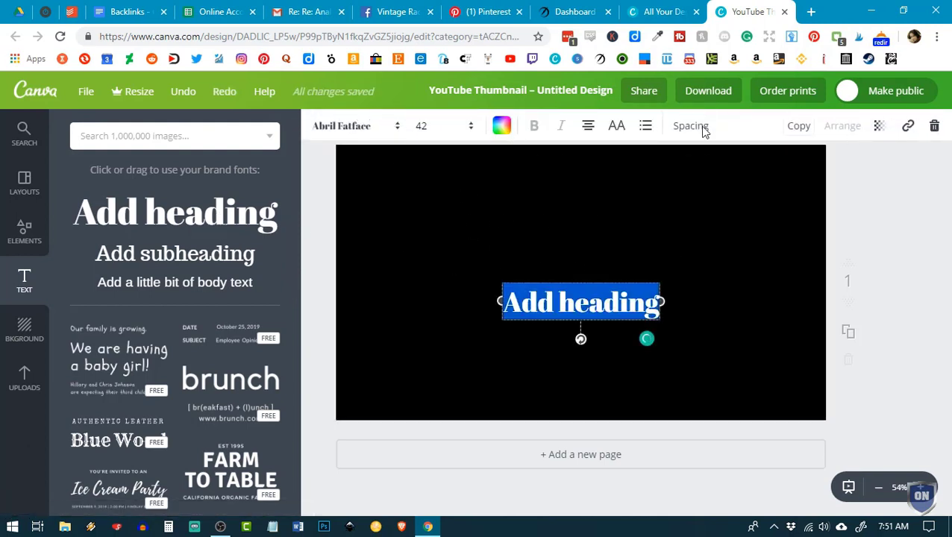
pyautogui.click(359, 130)
pyautogui.scroll(-3, 409, 272)
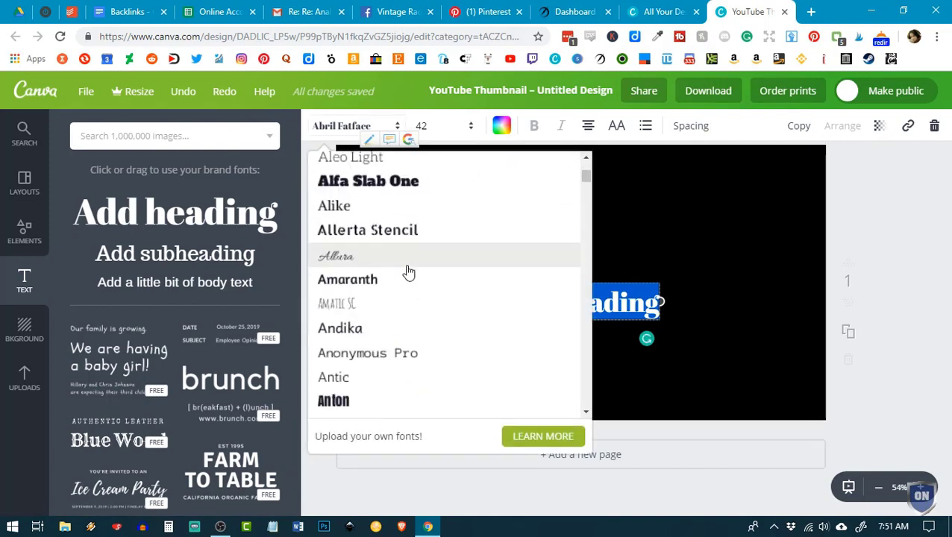
pyautogui.click(433, 126)
pyautogui.scroll(-3, 430, 273)
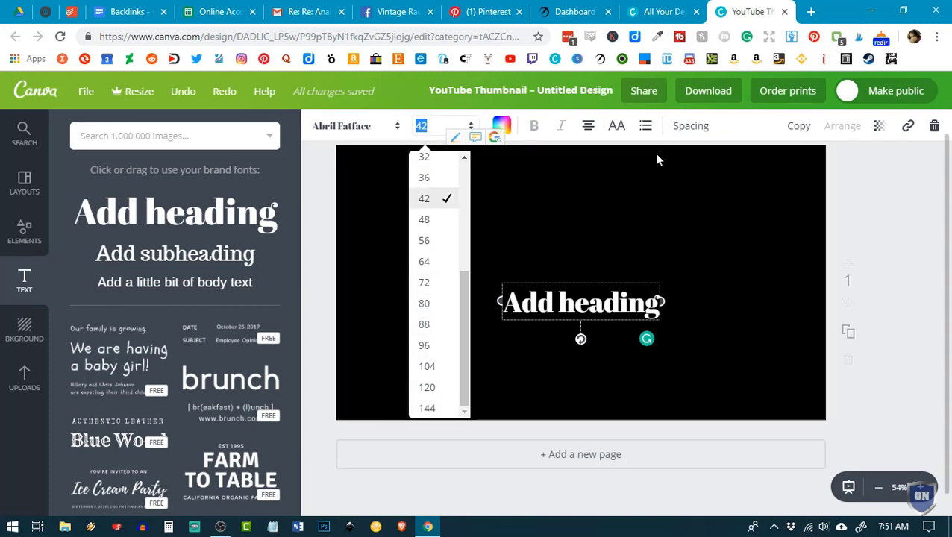
pyautogui.click(691, 127)
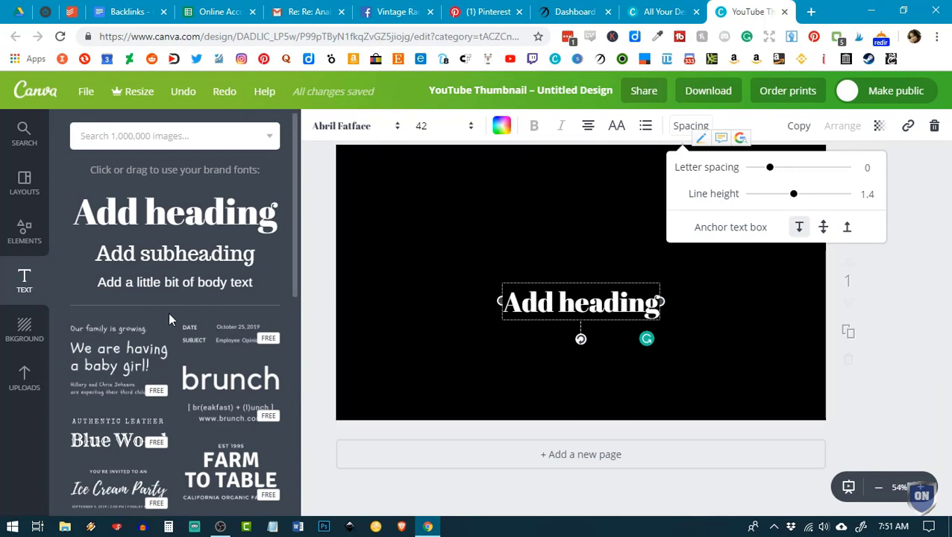
# Look over the ready-made text combinations and delete the heading from the thumbnail
pyautogui.scroll(-5, 169, 319)
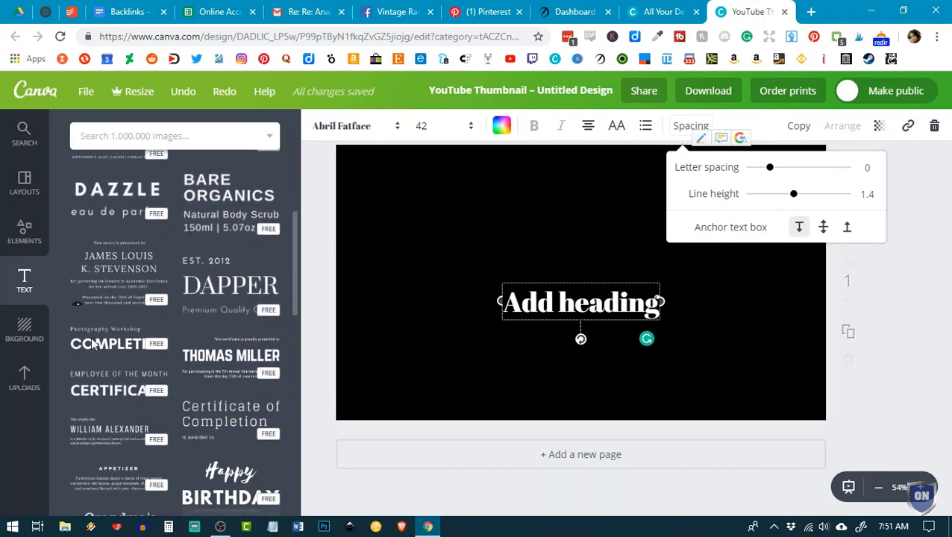
pyautogui.scroll(-4, 256, 288)
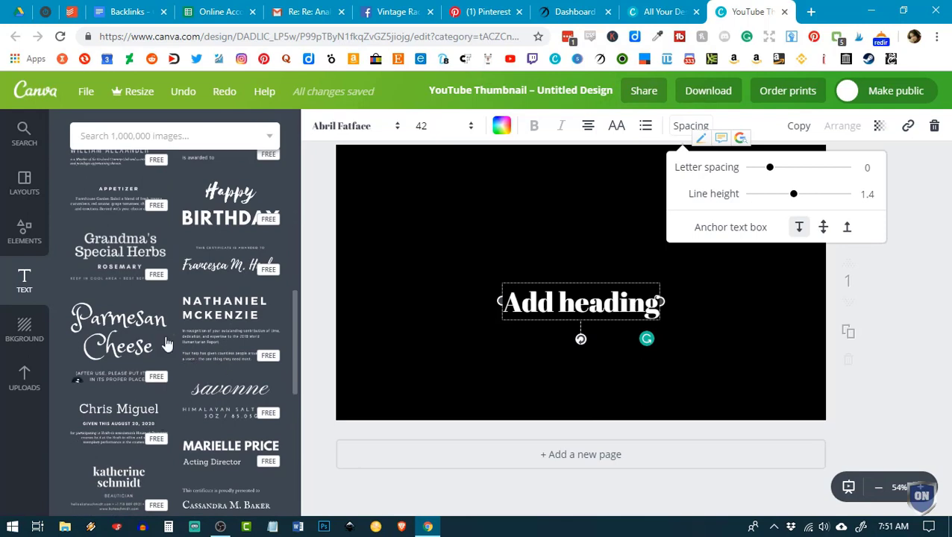
pyautogui.scroll(-4, 218, 233)
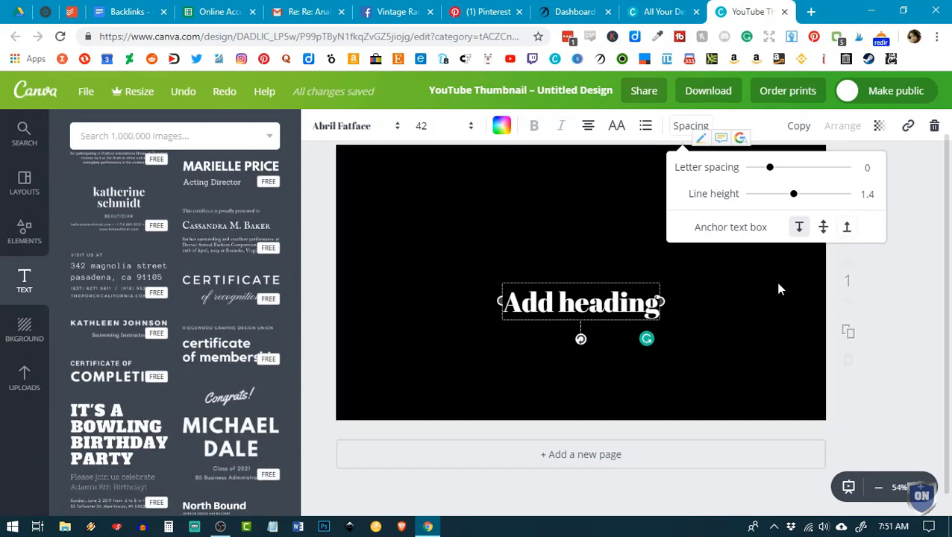
pyautogui.click(883, 399)
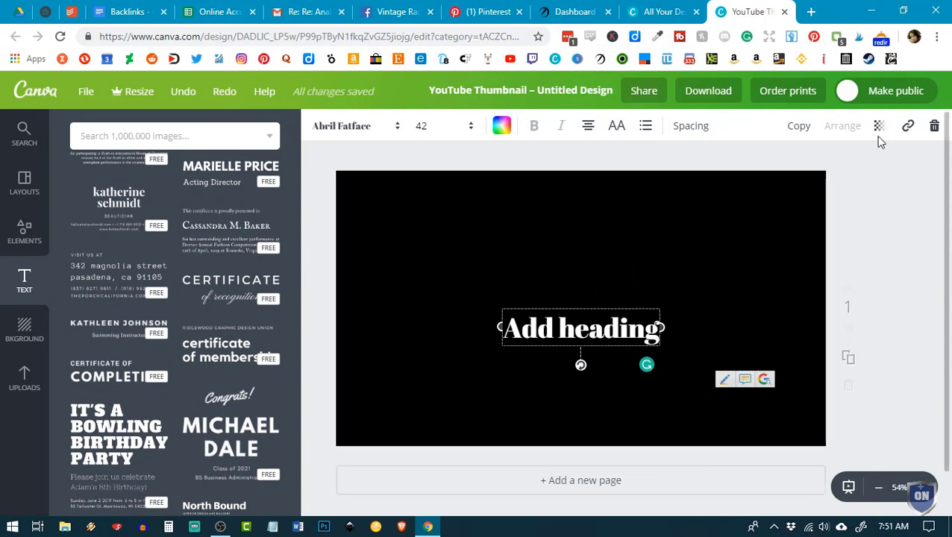
pyautogui.click(935, 126)
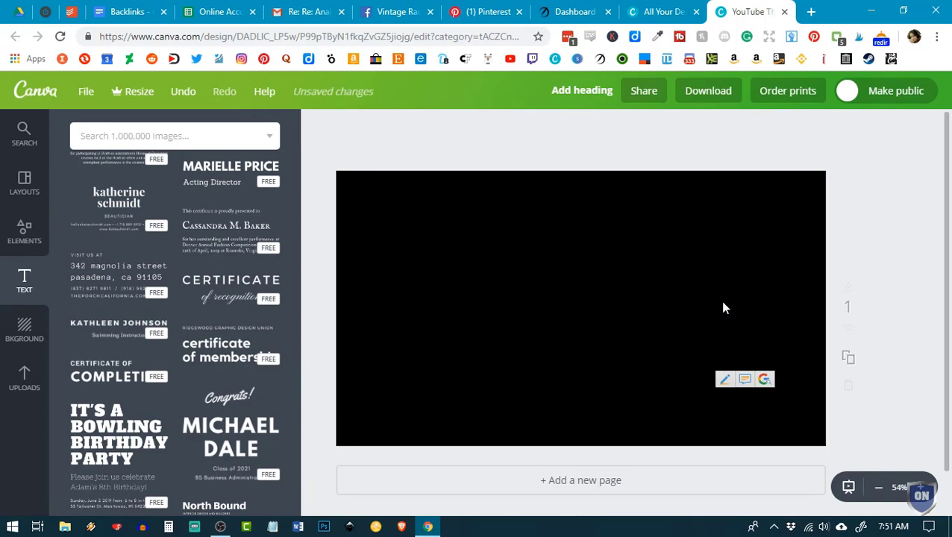
# Look further through the free ready-made text combinations, such as the event, announcement and invitation designs
pyautogui.scroll(-2, 201, 323)
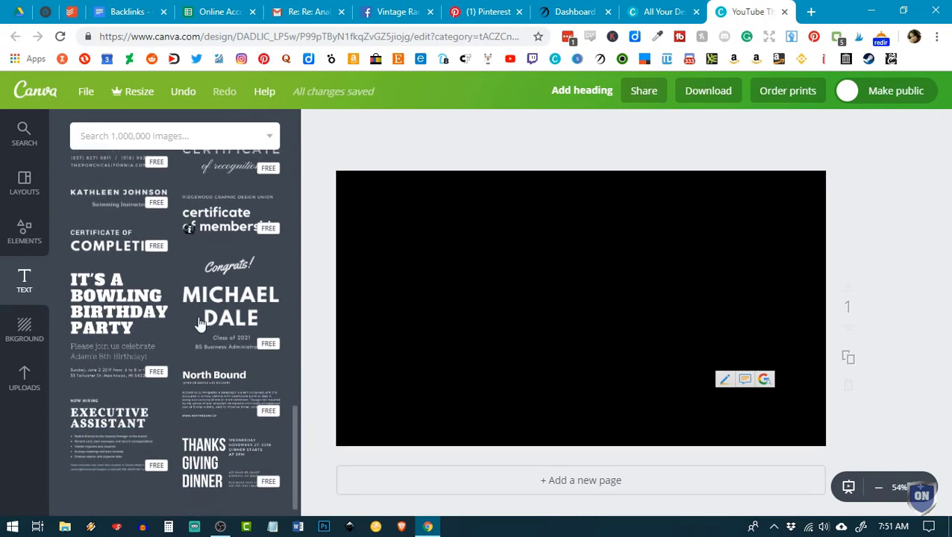
pyautogui.scroll(-3, 201, 455)
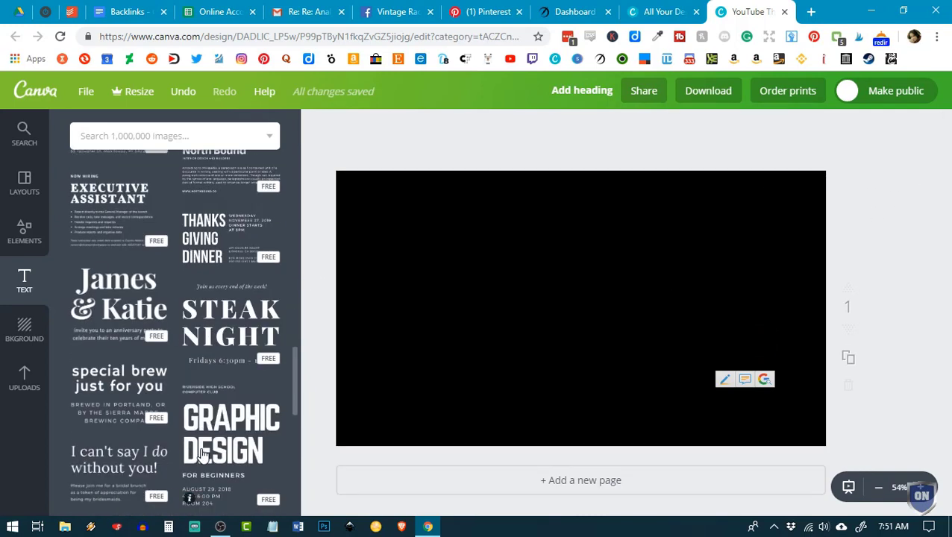
pyautogui.scroll(-2, 231, 388)
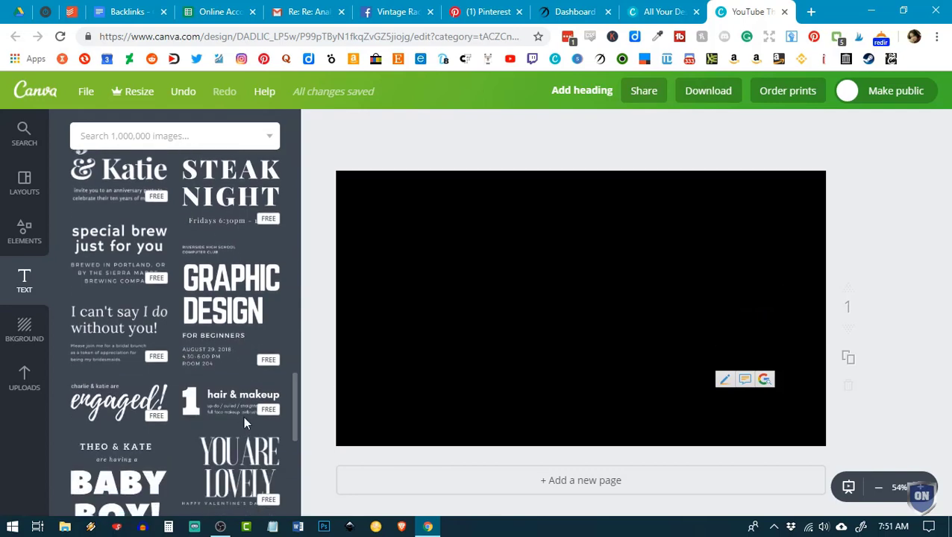
pyautogui.scroll(-3, 211, 407)
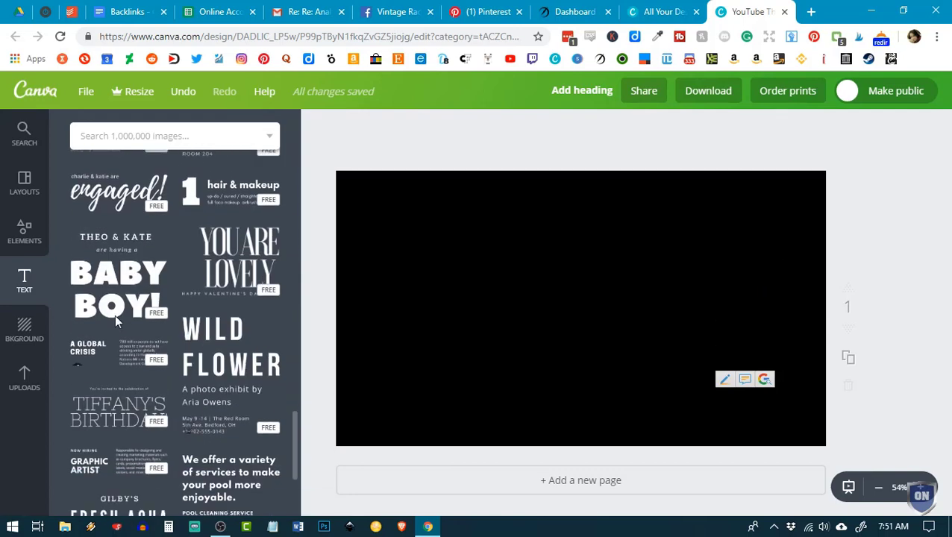
pyautogui.scroll(-2, 221, 366)
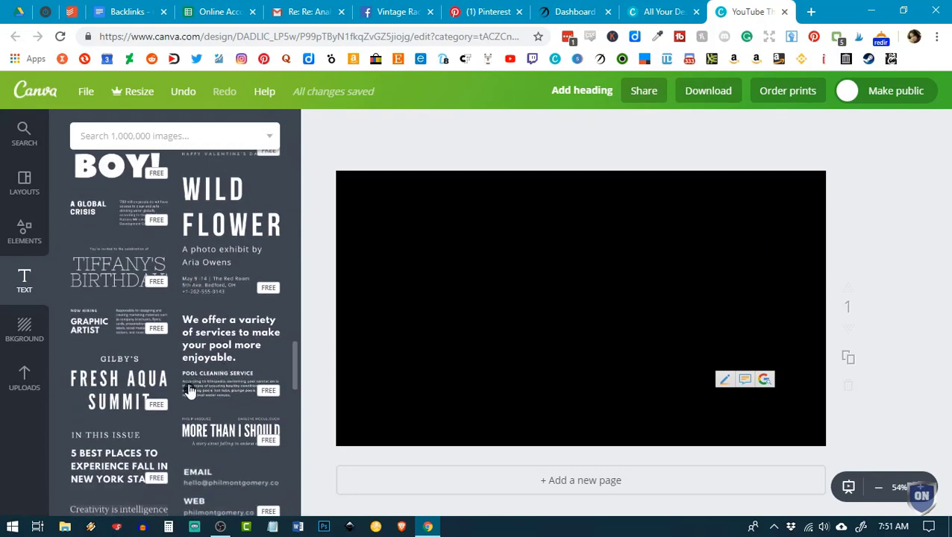
# Add the free "Fresh Aqua Summit" text combination to the thumbnail, enlarge it to font size 69.6 and select part of its main line
pyautogui.click(122, 390)
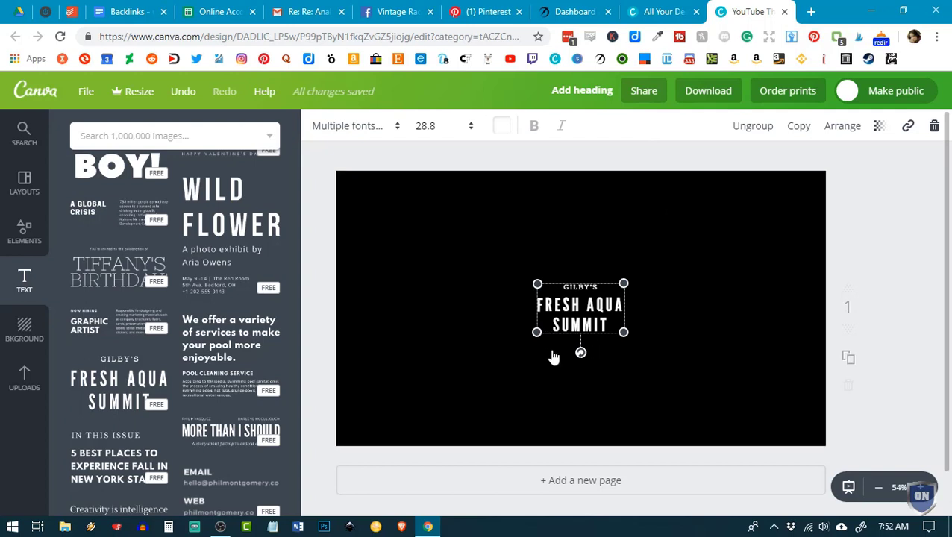
pyautogui.moveTo(536, 332); pyautogui.dragTo(377, 401)
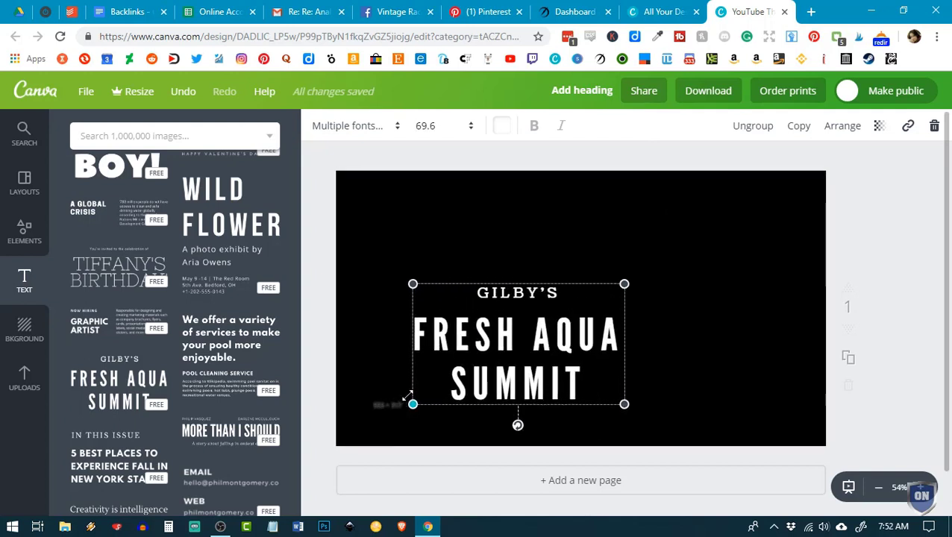
pyautogui.click(490, 329)
pyautogui.click(481, 332)
pyautogui.moveTo(496, 333); pyautogui.dragTo(519, 339)
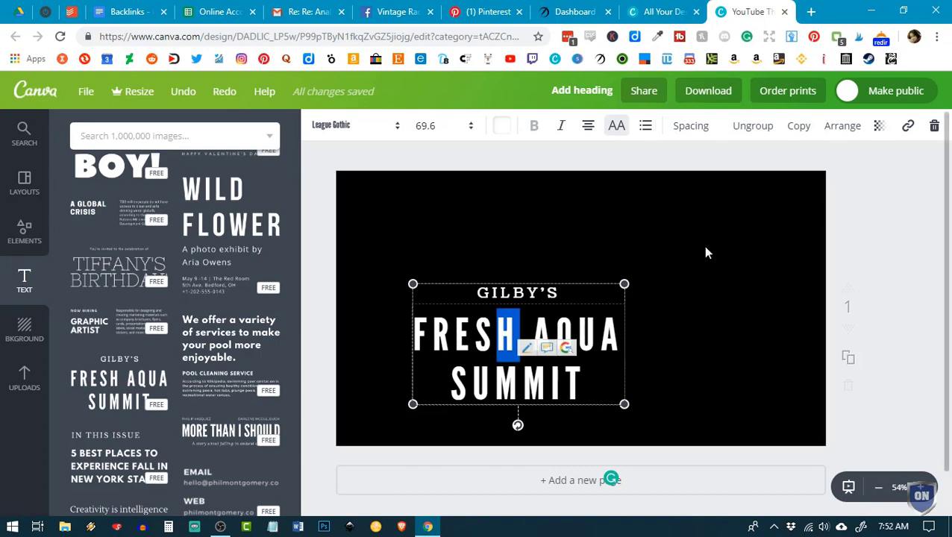
# Delete the main line of the text combination and the small line above it from the thumbnail
pyautogui.click(934, 128)
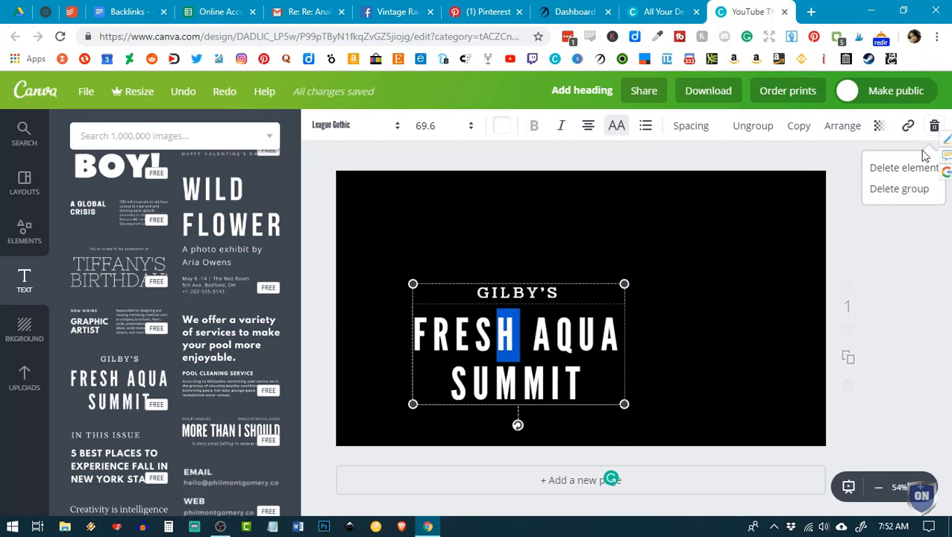
pyautogui.click(906, 169)
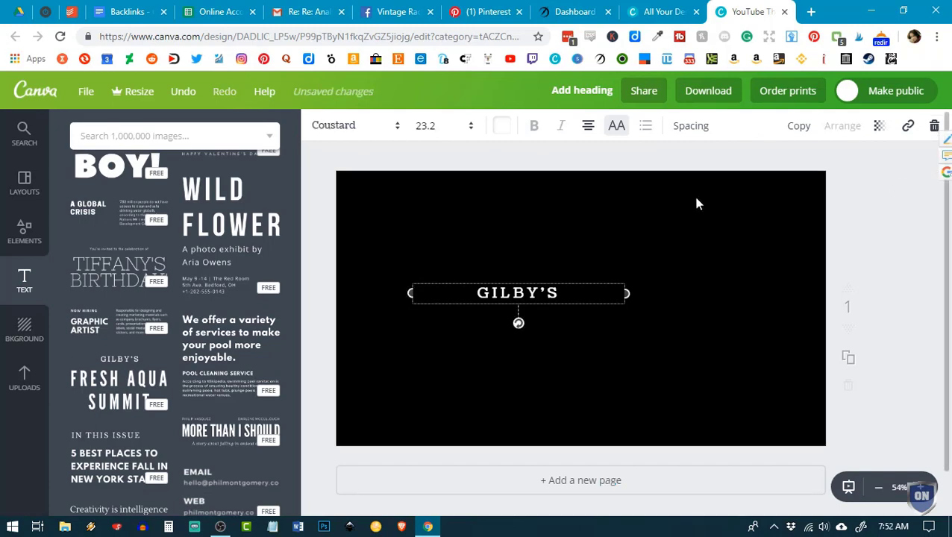
pyautogui.click(935, 127)
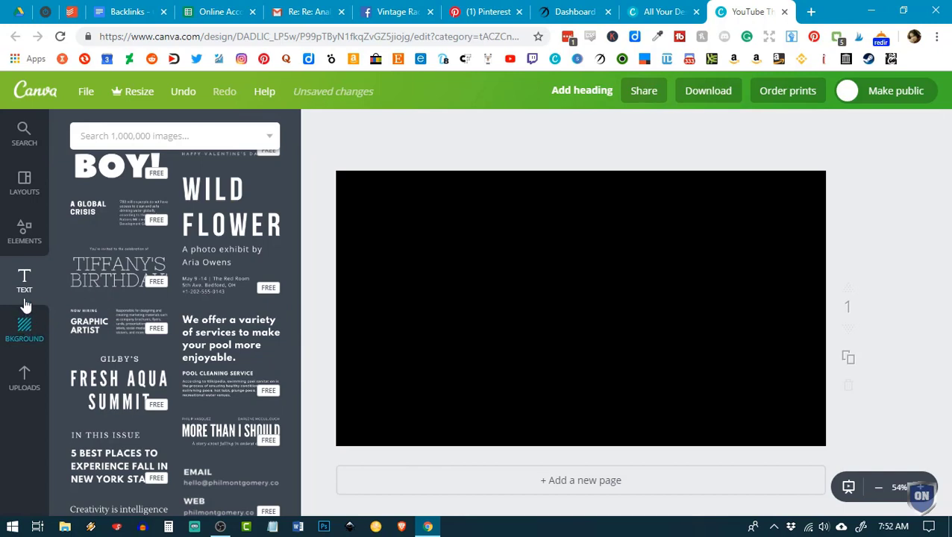
# Look through the element categories and search the illustrations for "pencil"
pyautogui.click(23, 243)
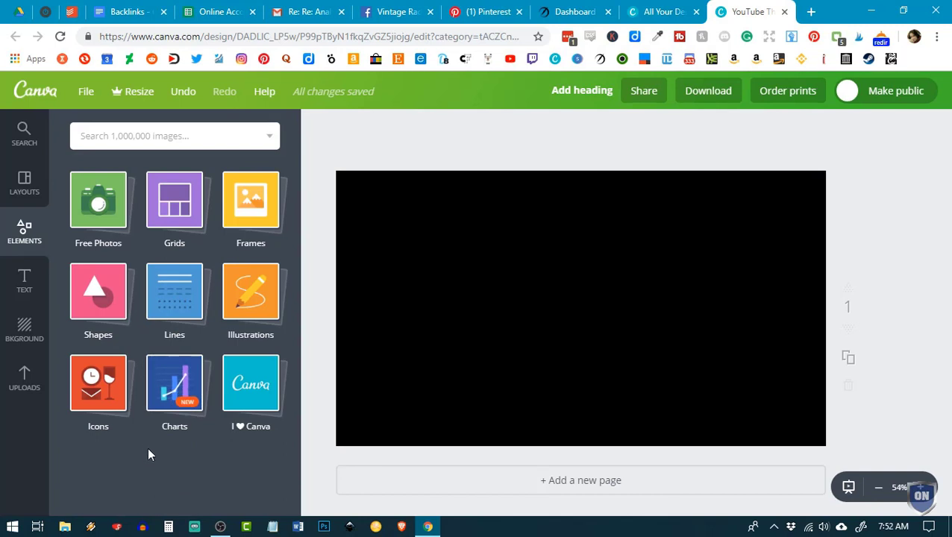
pyautogui.click(240, 302)
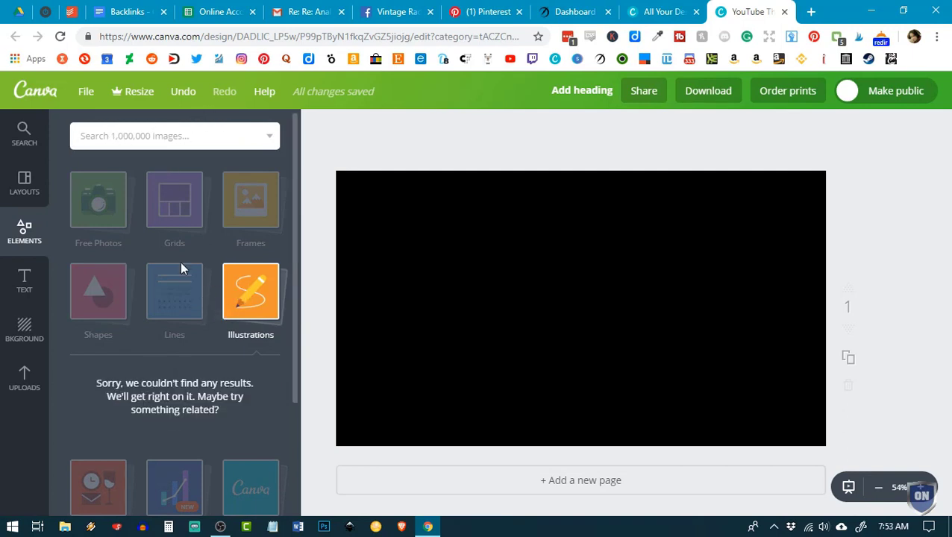
pyautogui.click(132, 135)
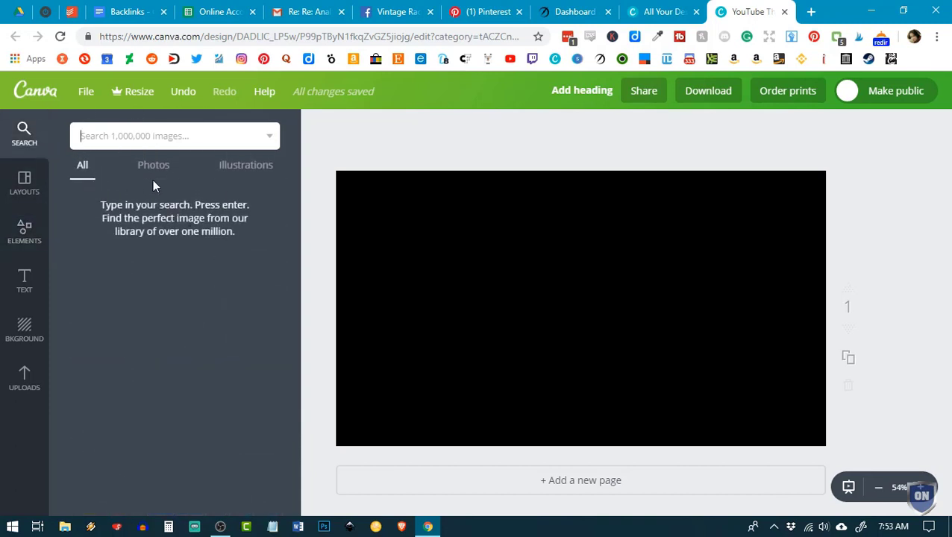
pyautogui.click(267, 175)
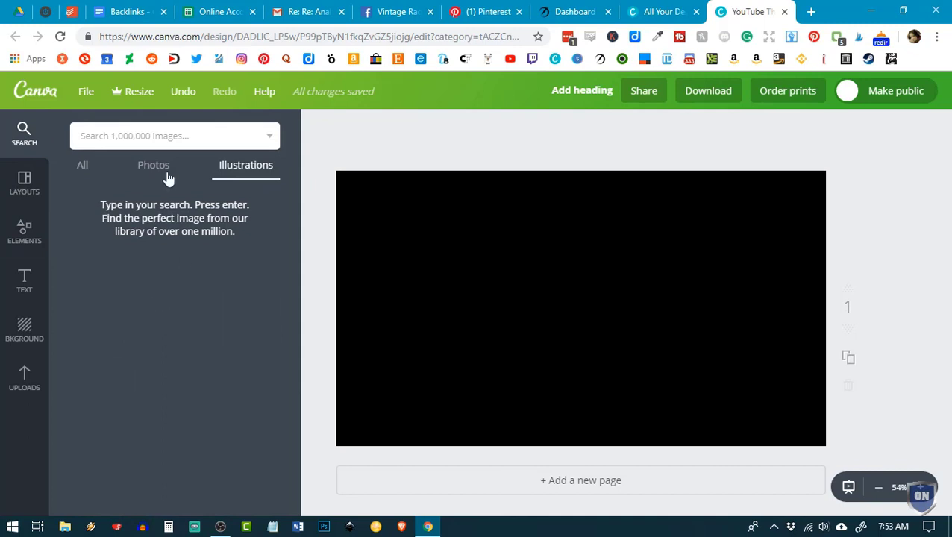
pyautogui.click(151, 144)
pyautogui.write('pencil')
pyautogui.press('Return')
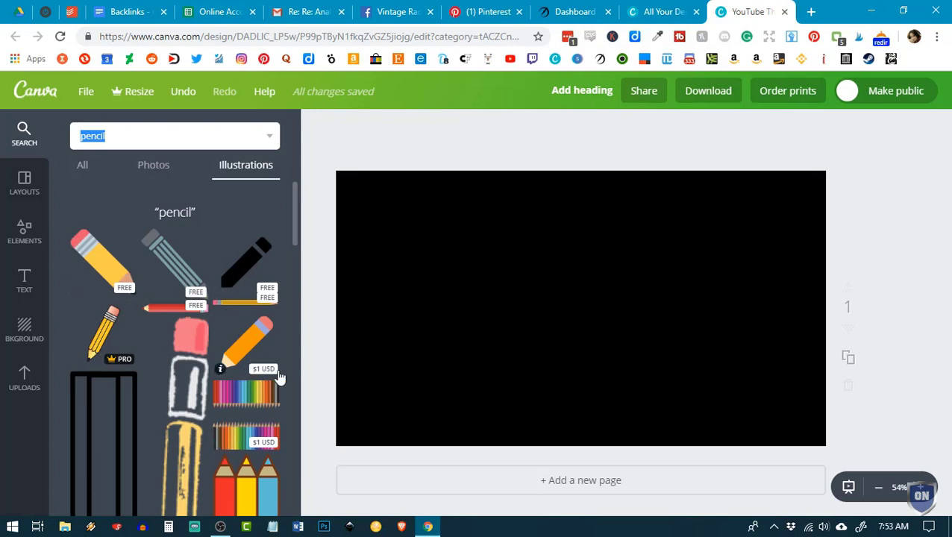
# Add the free yellow pencil with the pink eraser to the thumbnail, enlarge it and place it in the left half
pyautogui.scroll(-2, 268, 381)
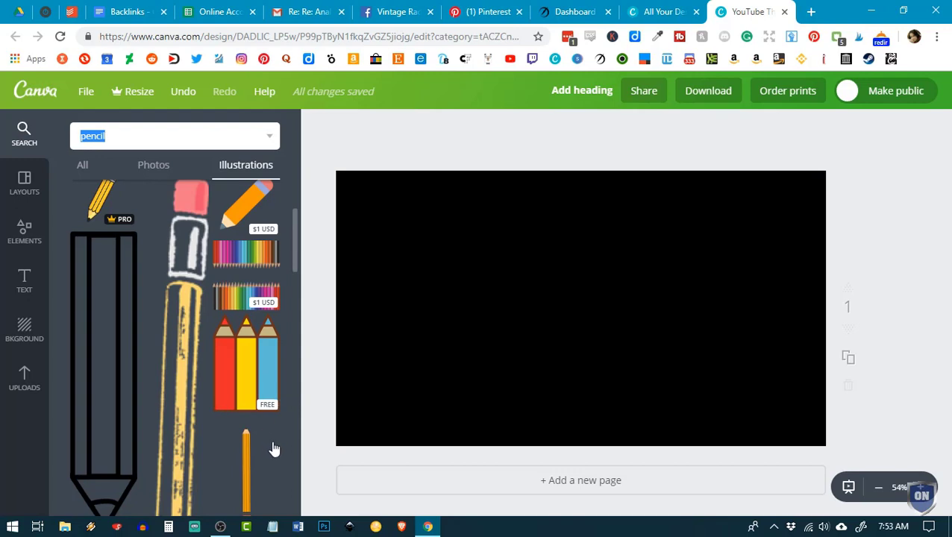
pyautogui.scroll(-4, 202, 382)
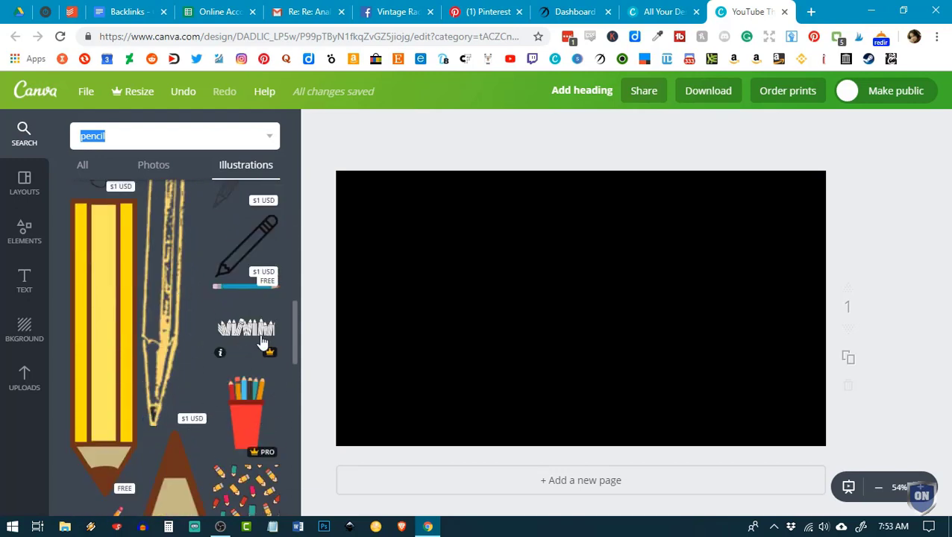
pyautogui.scroll(8, 253, 343)
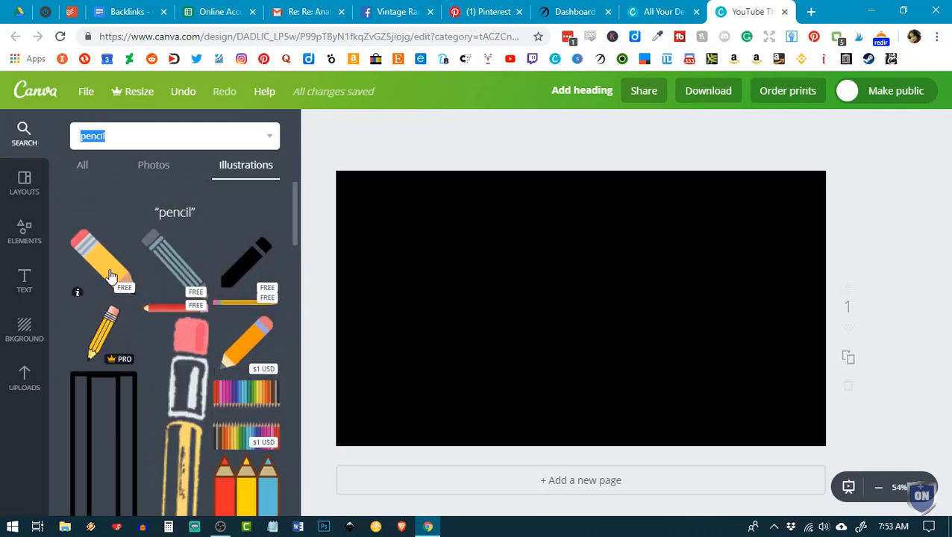
pyautogui.click(129, 279)
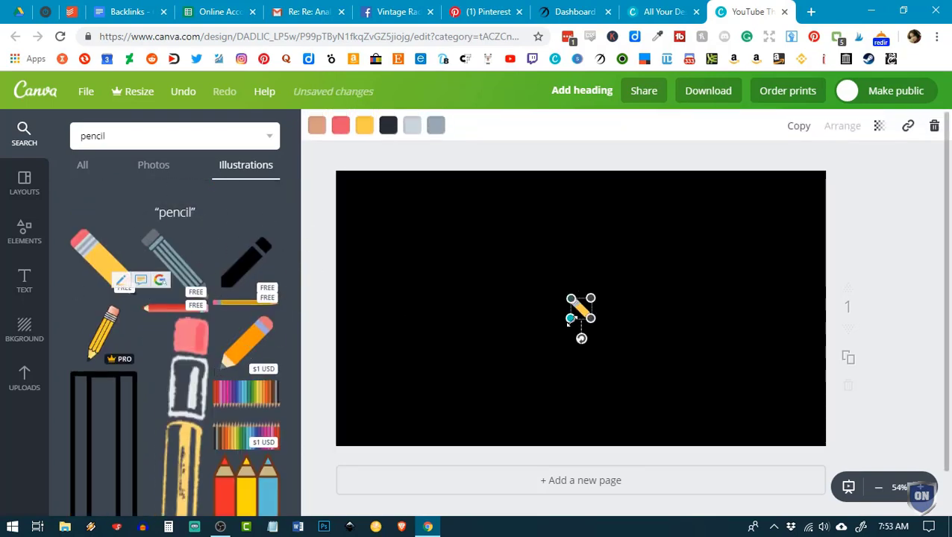
pyautogui.moveTo(565, 321)
pyautogui.mouseDown()
pyautogui.moveTo(451, 423)
pyautogui.moveTo(463, 427)
pyautogui.mouseUp()
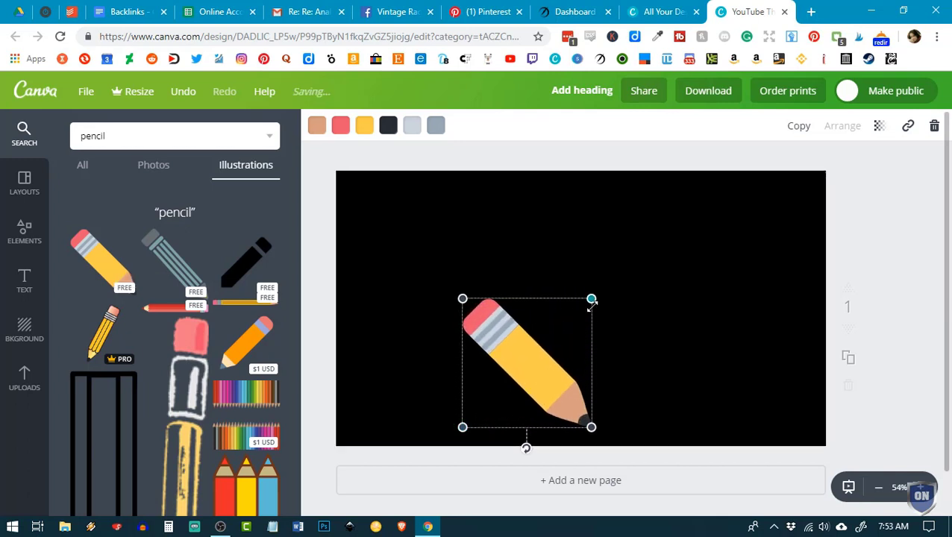
pyautogui.moveTo(591, 299); pyautogui.dragTo(624, 266)
pyautogui.moveTo(537, 356); pyautogui.dragTo(487, 298)
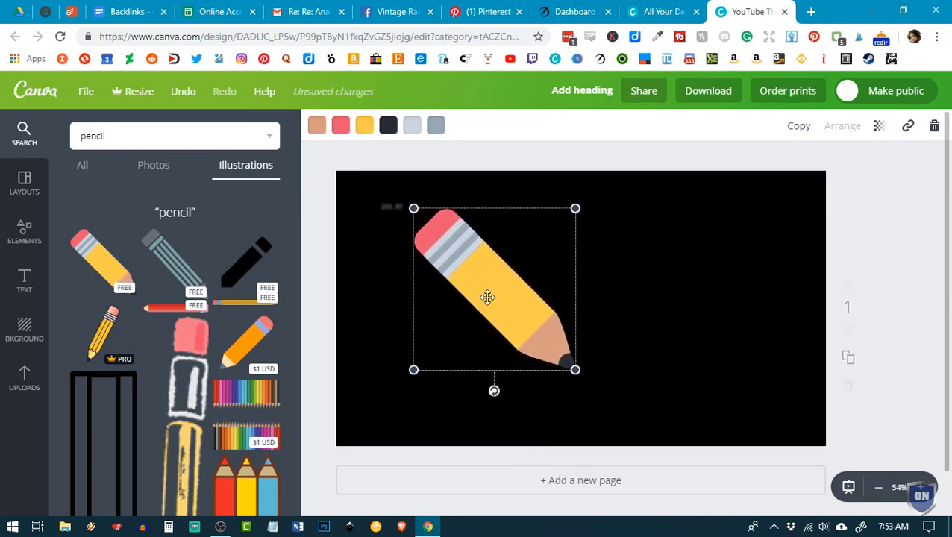
pyautogui.click(689, 308)
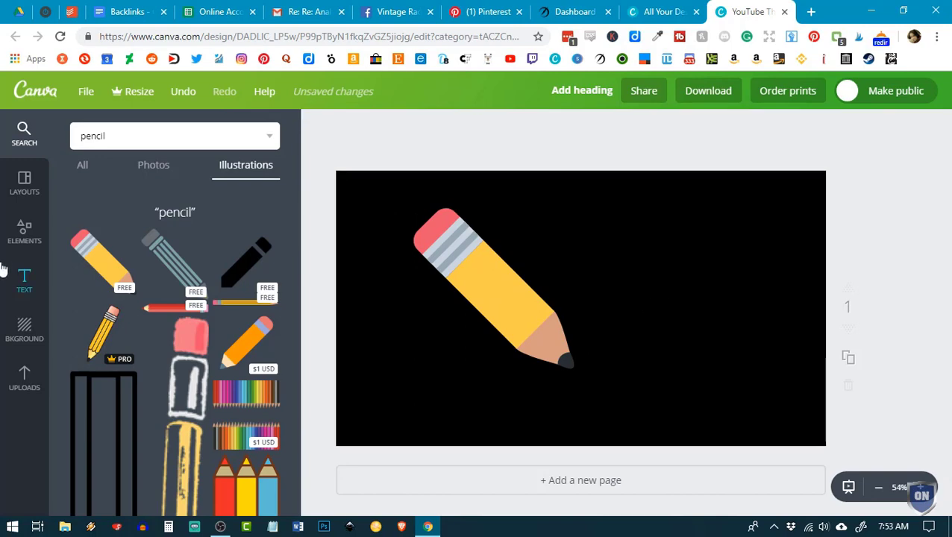
# Look over the element categories and examine more of the ready-made Canva layouts for the thumbnail
pyautogui.click(28, 237)
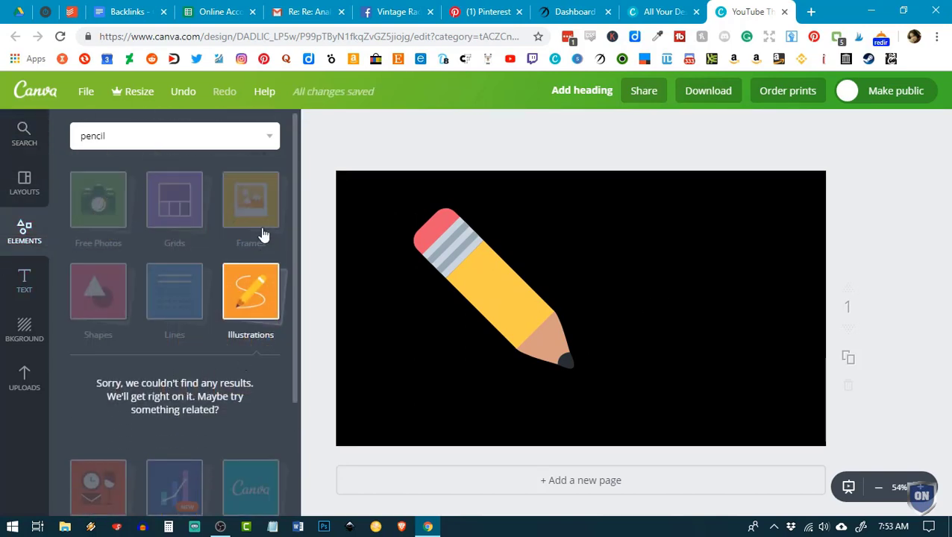
pyautogui.scroll(-2, 224, 344)
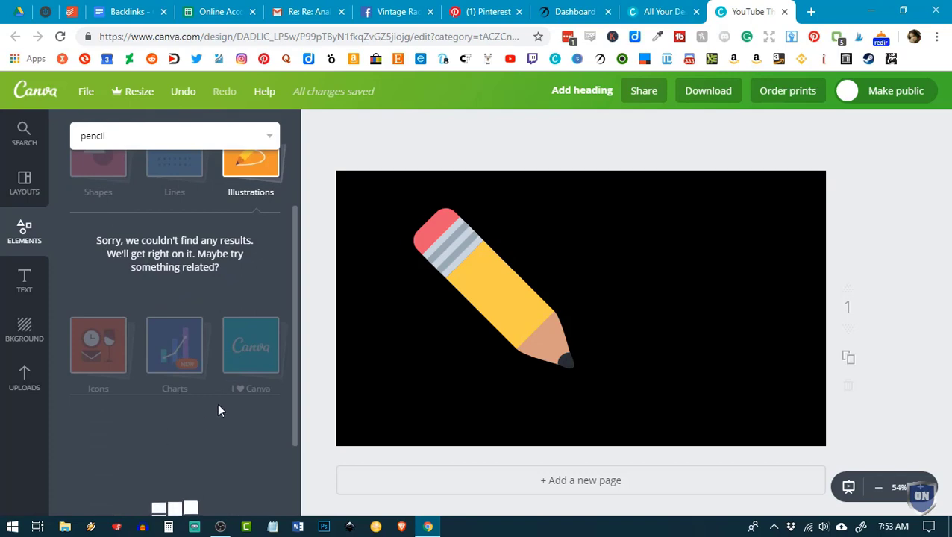
pyautogui.scroll(2, 224, 336)
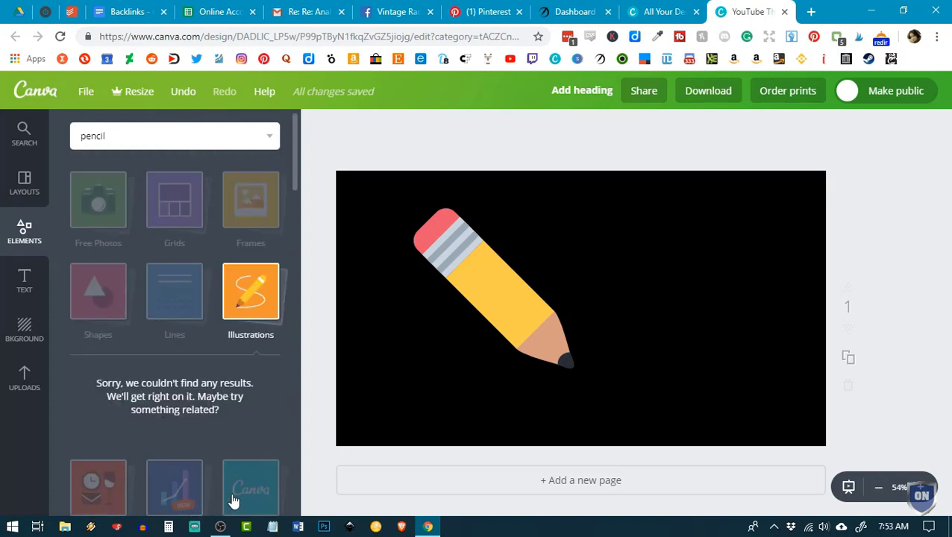
pyautogui.click(26, 191)
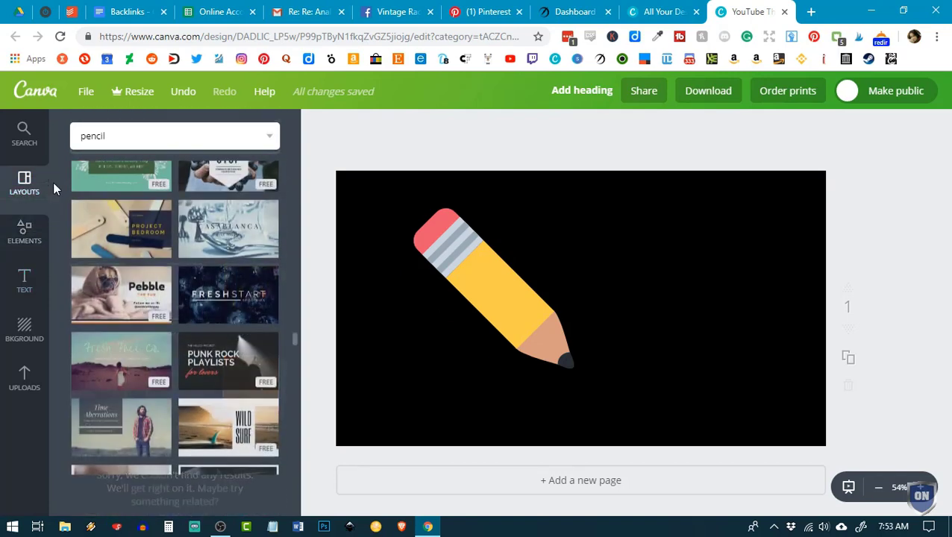
pyautogui.scroll(-8, 235, 342)
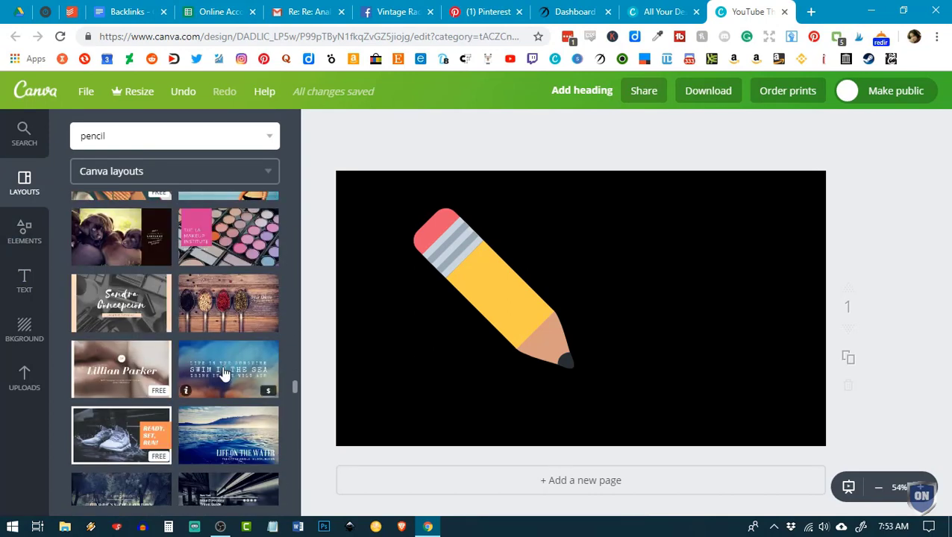
pyautogui.scroll(-4, 168, 333)
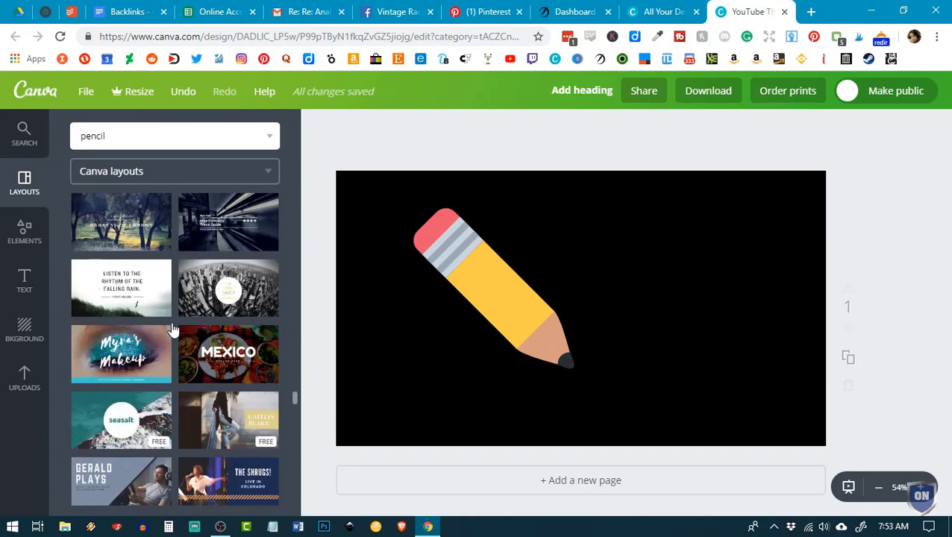
pyautogui.scroll(-12, 183, 327)
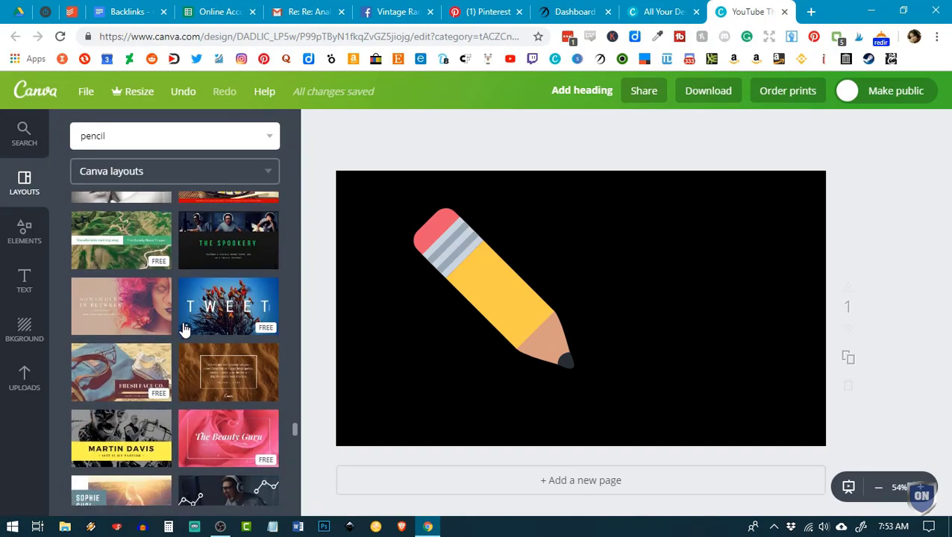
pyautogui.scroll(3, 183, 323)
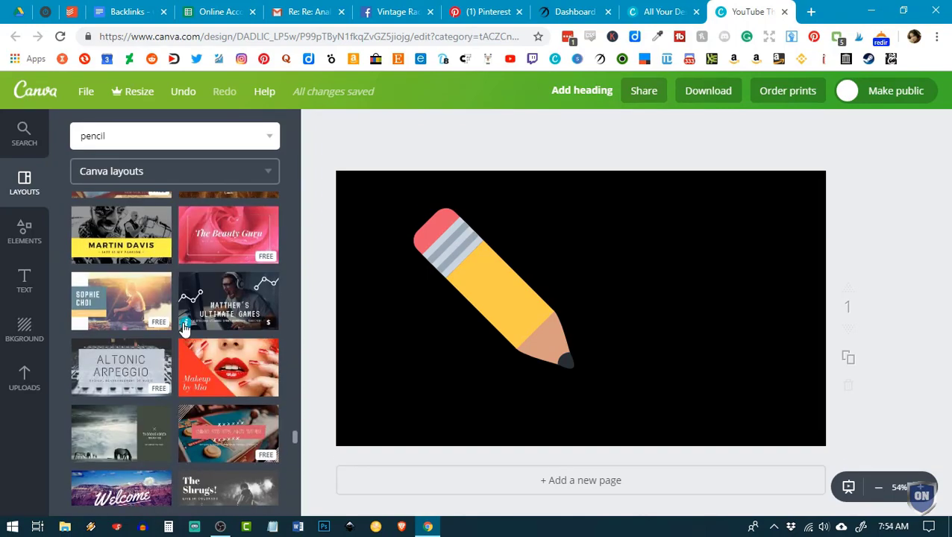
pyautogui.scroll(-4, 183, 323)
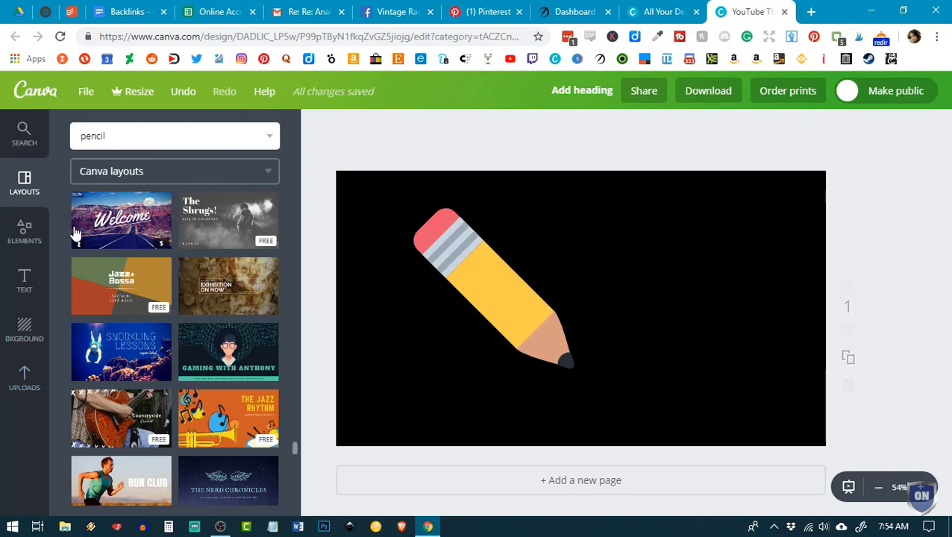
pyautogui.click(25, 238)
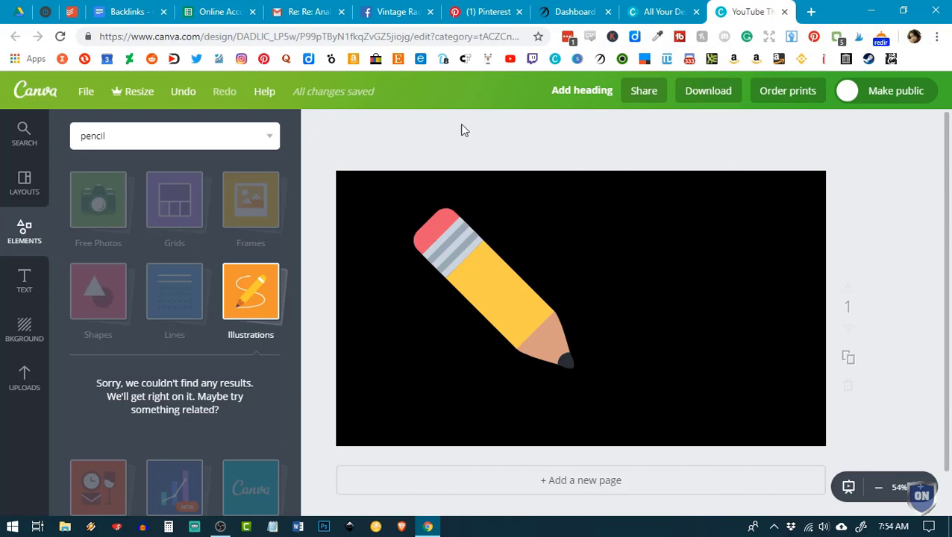
# Look at the file types offered for downloading the thumbnail and close the choices without downloading
pyautogui.click(709, 91)
pyautogui.click(734, 164)
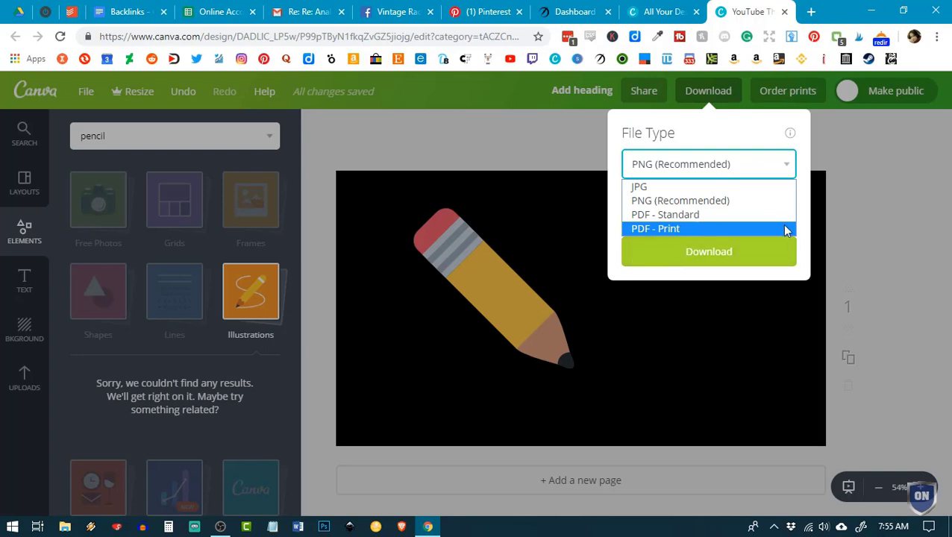
pyautogui.click(883, 184)
pyautogui.click(886, 184)
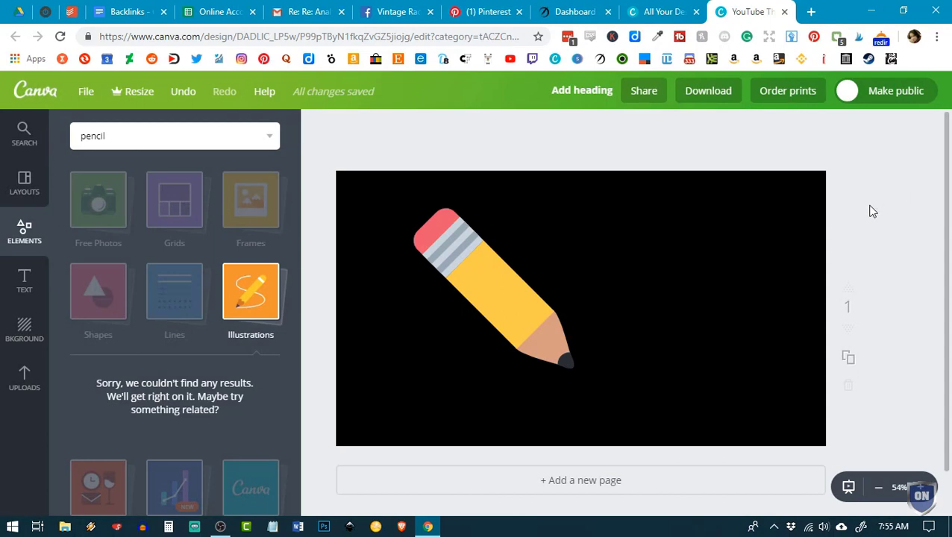
pyautogui.scroll(-1, 828, 246)
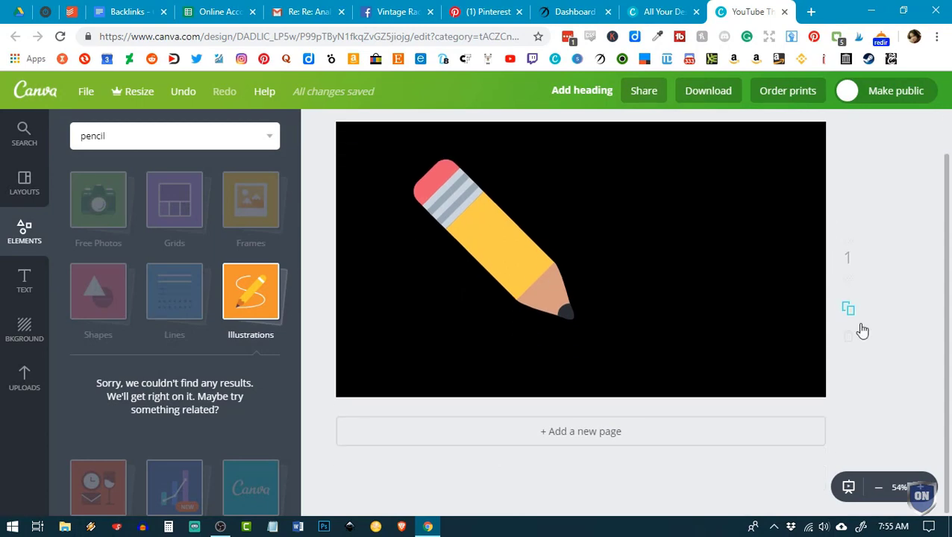
pyautogui.scroll(1, 574, 389)
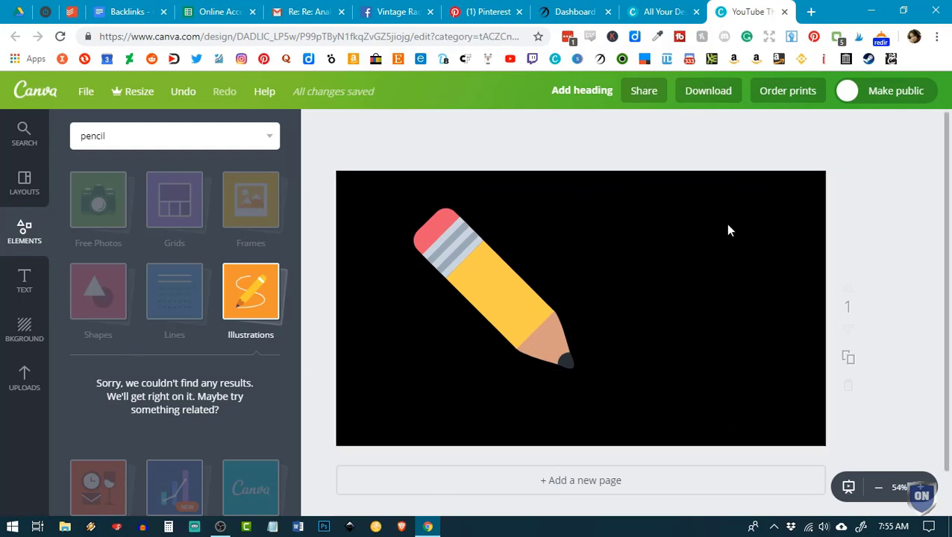
# Close the thumbnail design and look through the overview of all saved designs
pyautogui.click(786, 13)
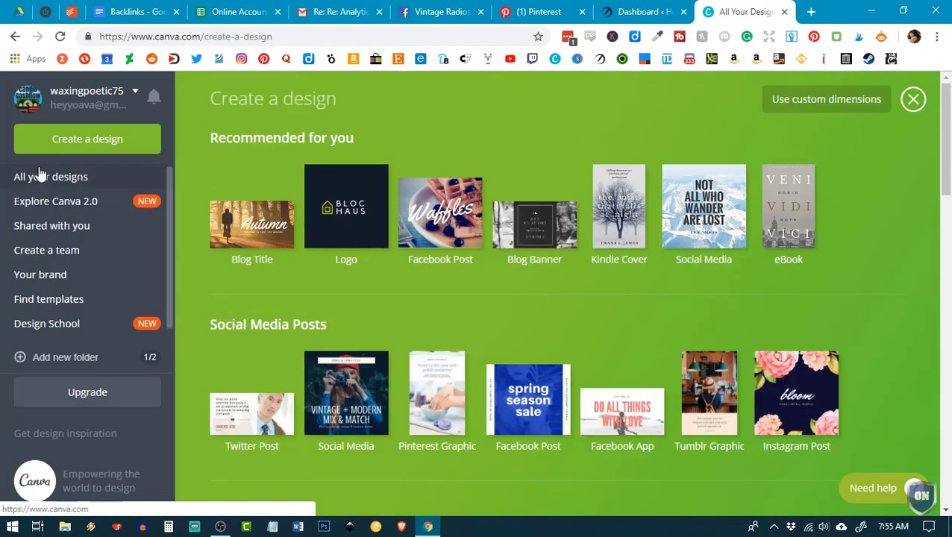
pyautogui.click(41, 174)
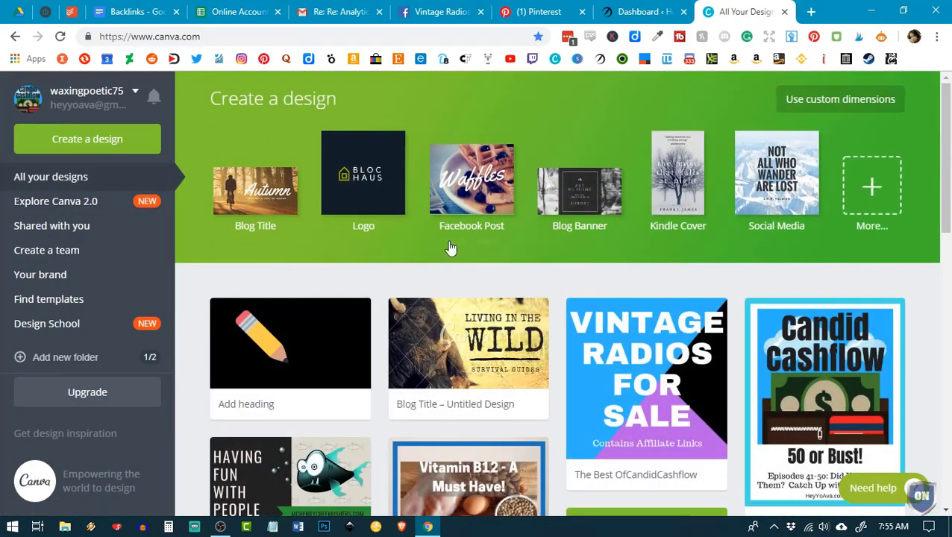
pyautogui.scroll(-6, 574, 257)
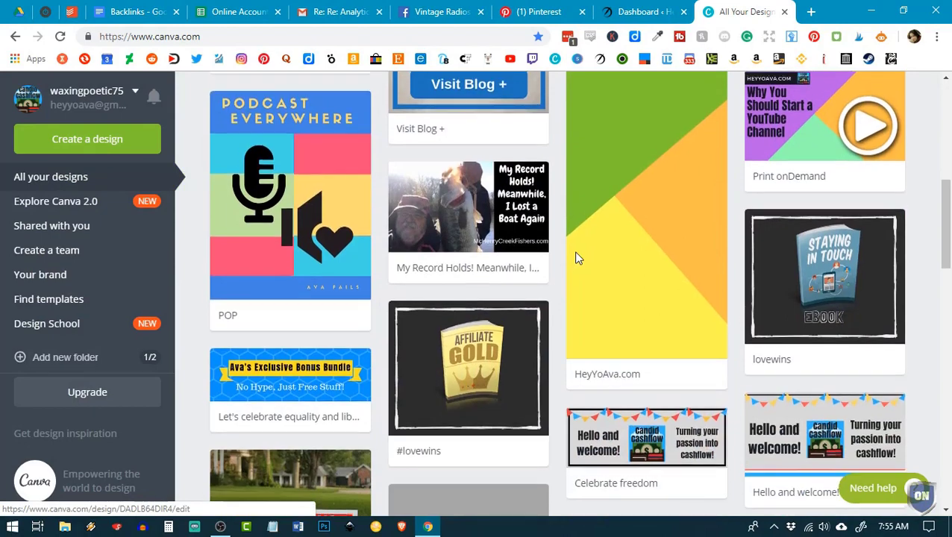
# Open the saved "Print onDemand" thumbnail design and replace its headline with "Using Pinterest to Market Your Business" over four lines
pyautogui.scroll(6, 574, 257)
pyautogui.click(841, 435)
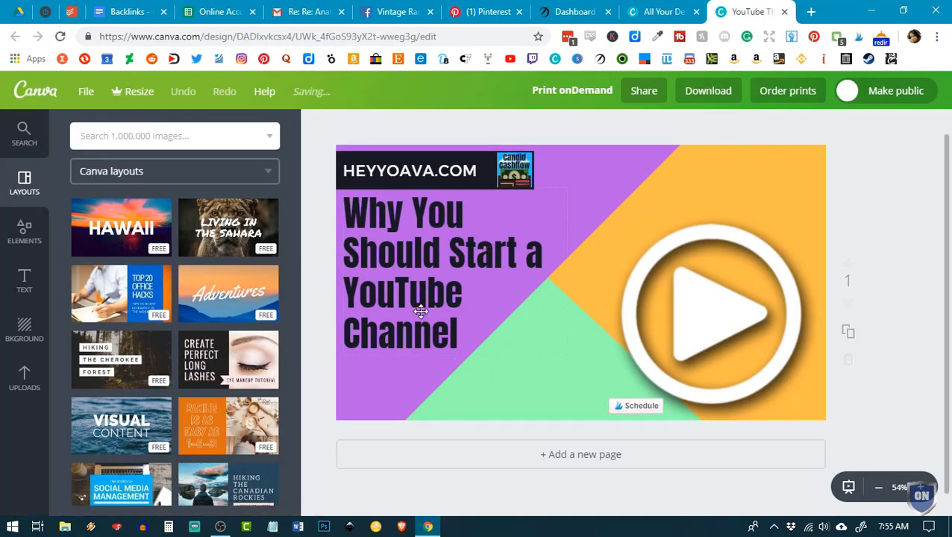
pyautogui.click(433, 275)
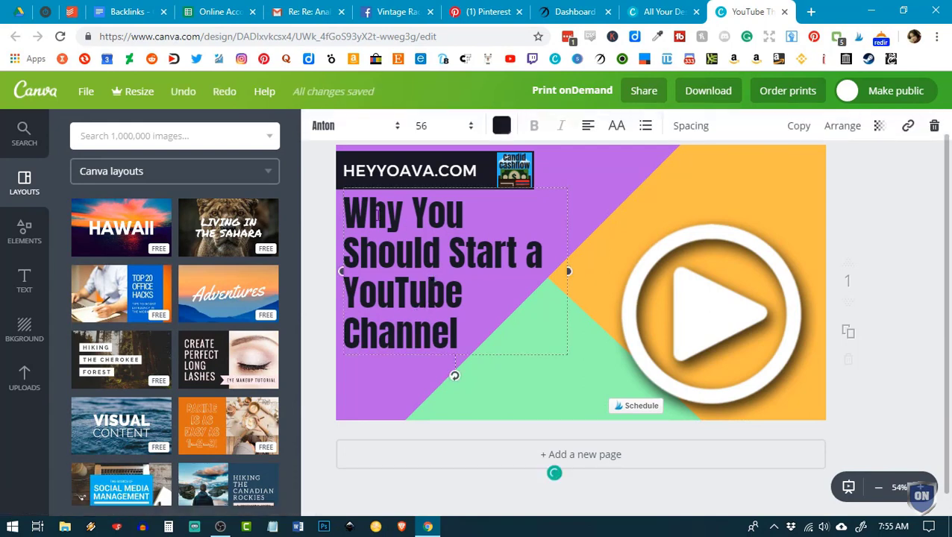
pyautogui.moveTo(345, 199); pyautogui.dragTo(468, 310)
pyautogui.write('Use')
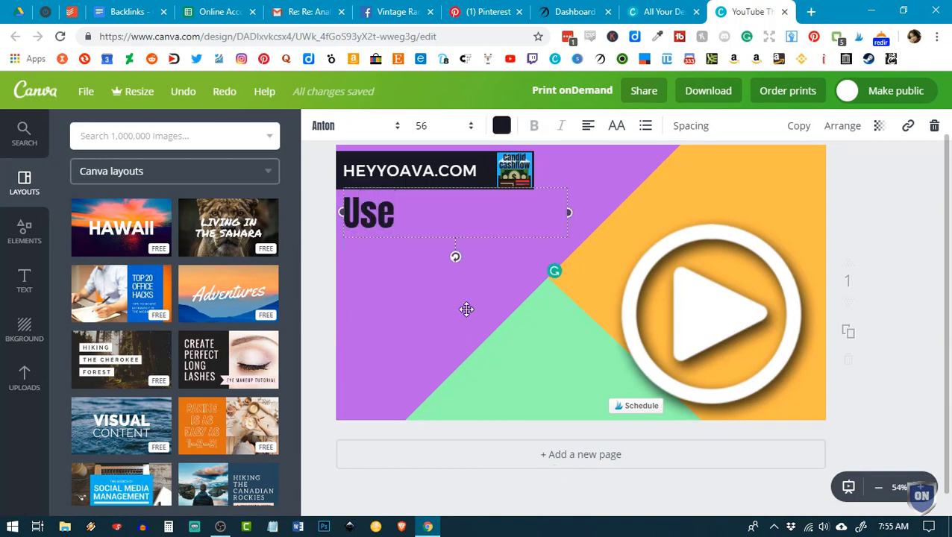
pyautogui.press('BackSpace')
pyautogui.write('ing')
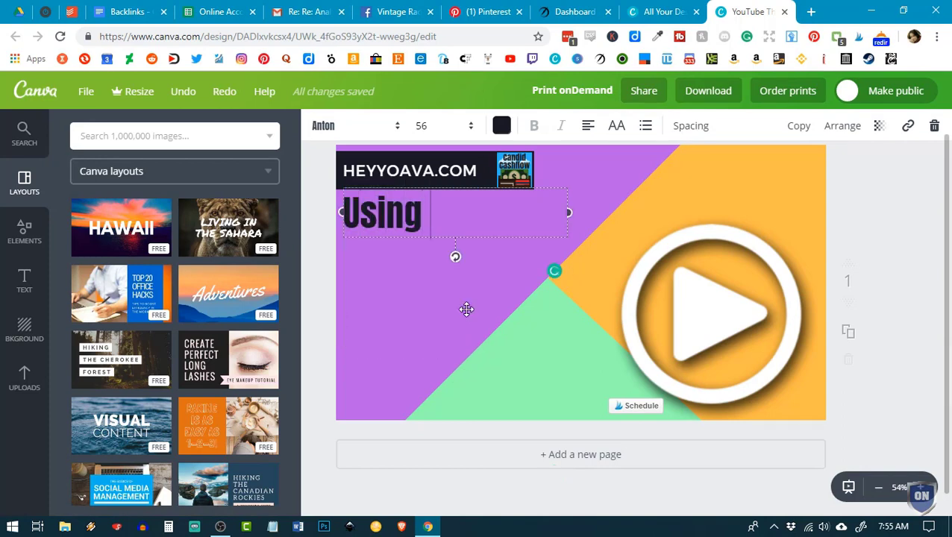
pyautogui.write(' Pint')
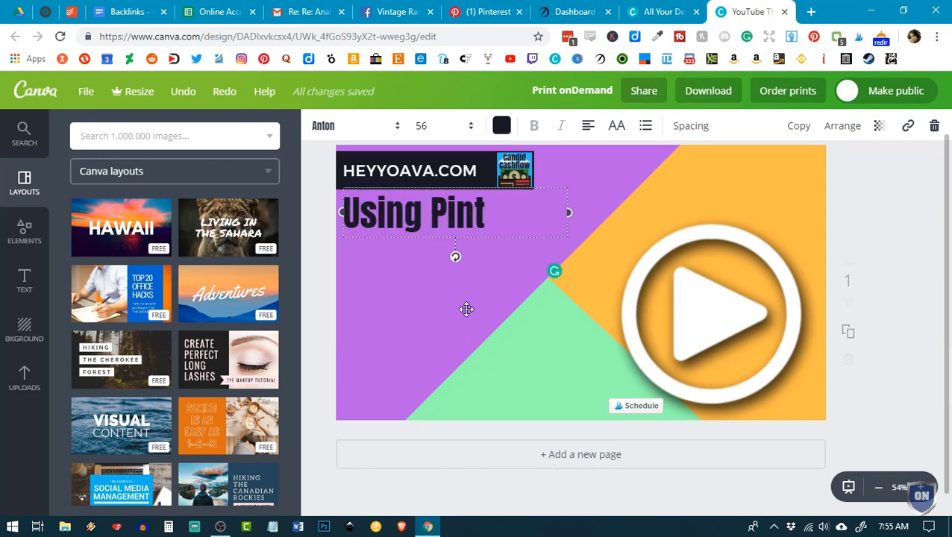
pyautogui.write('erest')
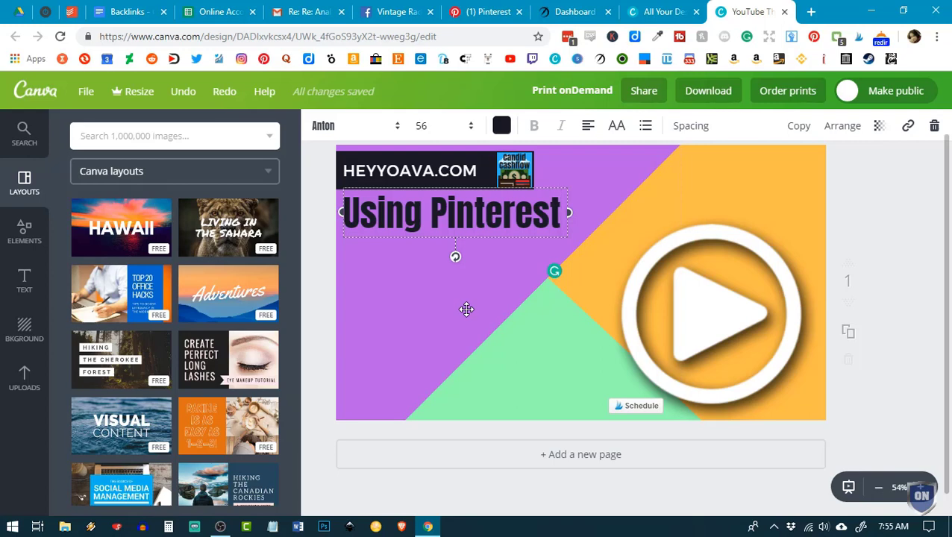
pyautogui.write(' to ma')
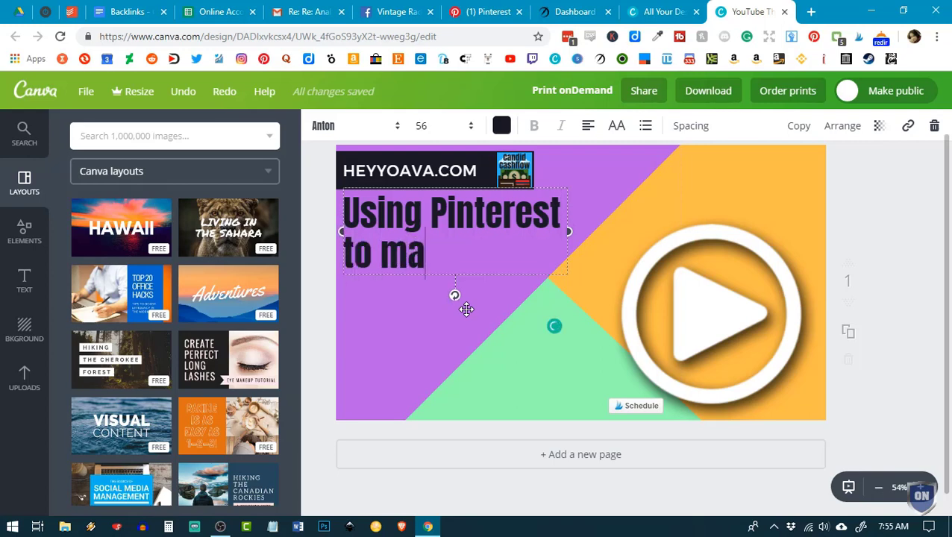
pyautogui.press('BackSpace')
pyautogui.press('BackSpace')
pyautogui.write('Mark')
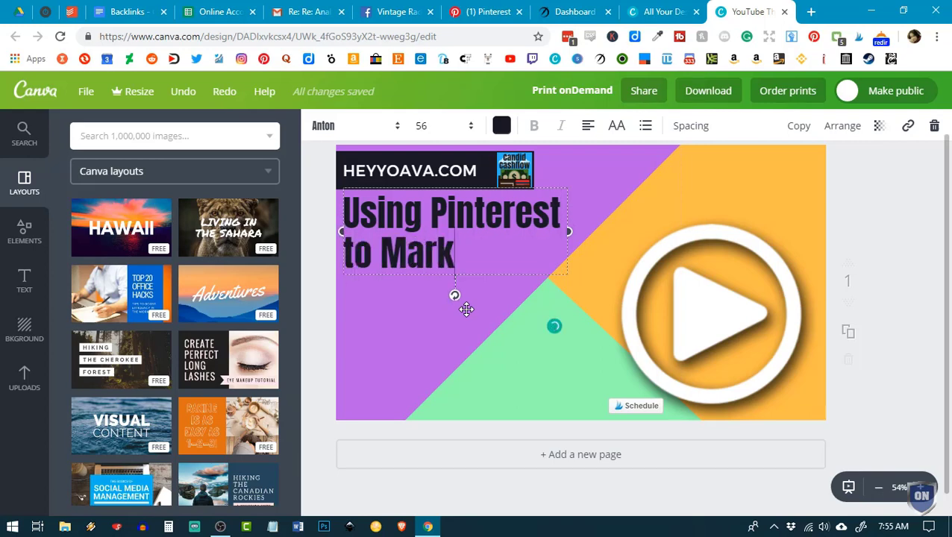
pyautogui.write('et')
pyautogui.press('Return')
pyautogui.write('Your')
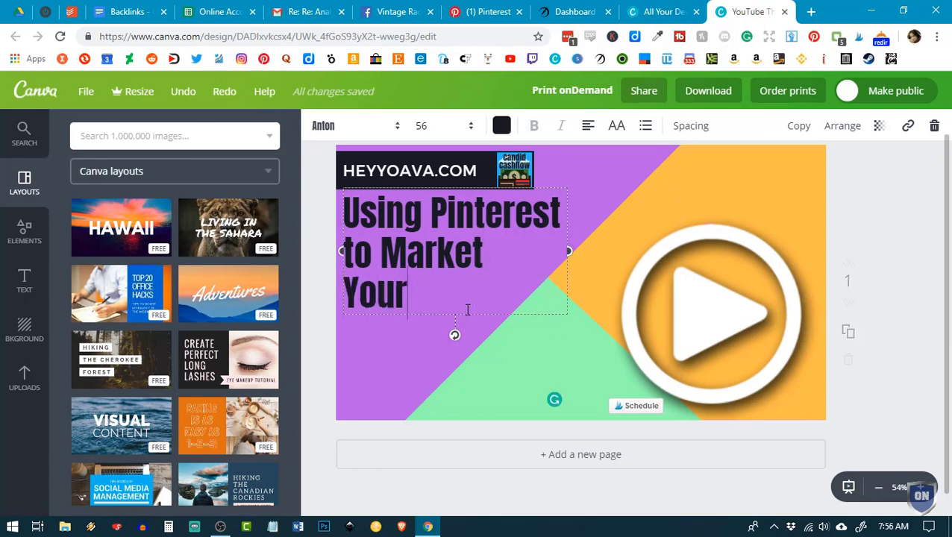
pyautogui.press('Return')
pyautogui.write('Business')
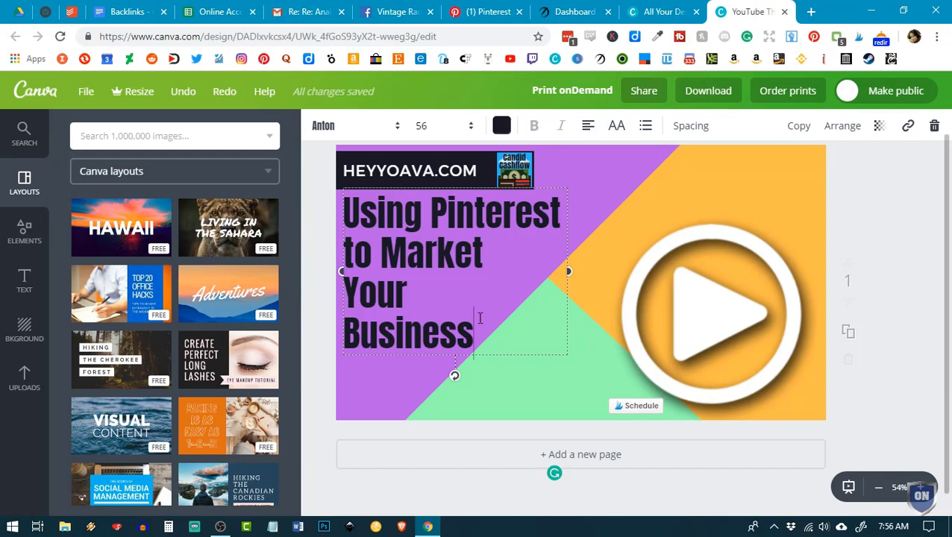
# Delete the white play button graphic from the thumbnail and upload the Pinterest logo image from the Desktop folder
pyautogui.click(706, 333)
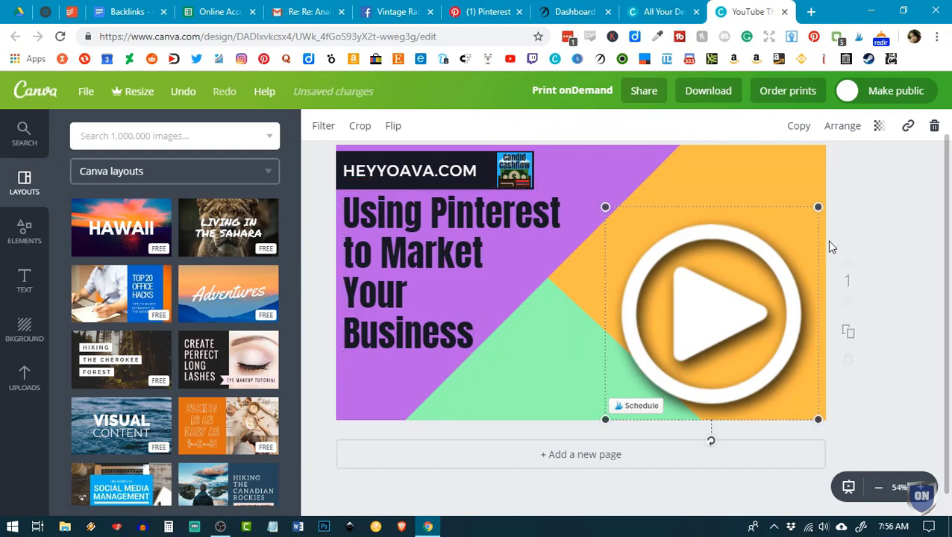
pyautogui.click(935, 125)
pyautogui.click(23, 380)
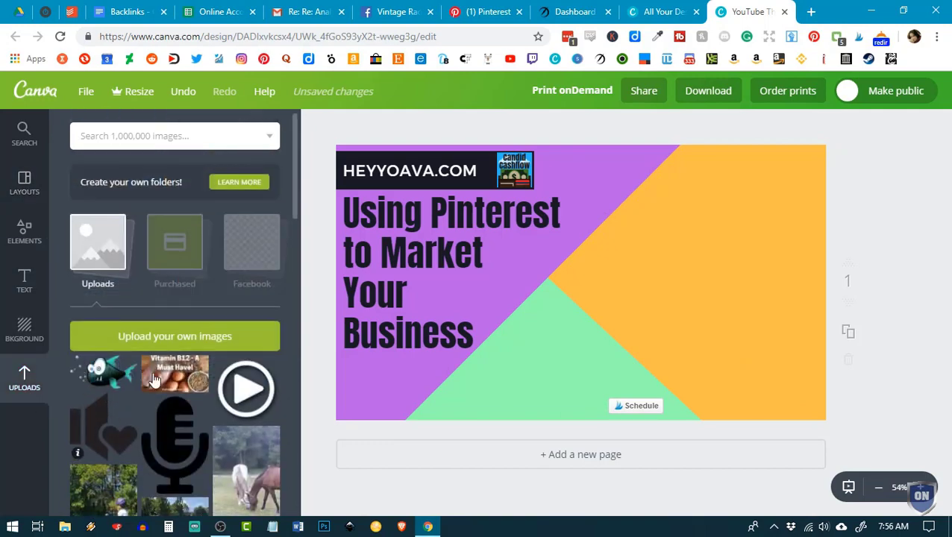
pyautogui.click(168, 340)
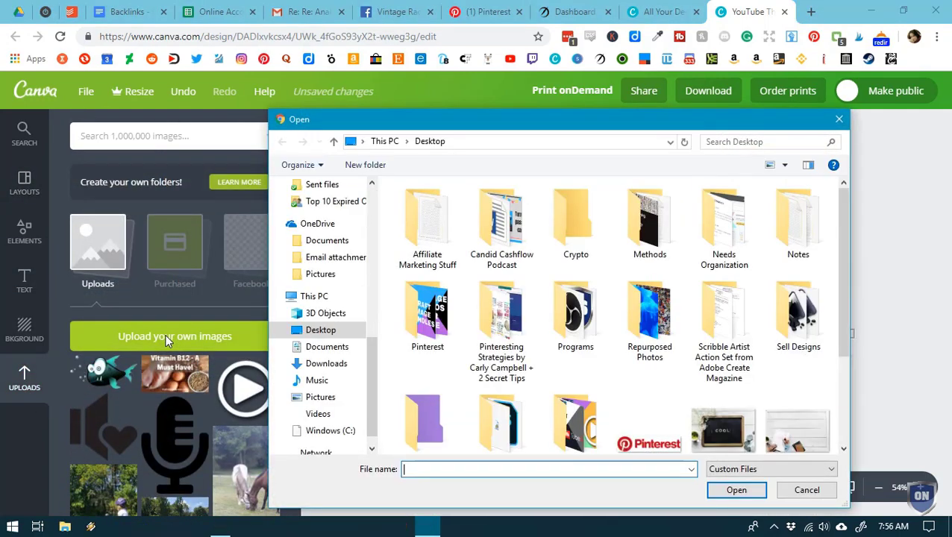
pyautogui.scroll(-1, 636, 403)
pyautogui.click(642, 411)
pyautogui.click(736, 490)
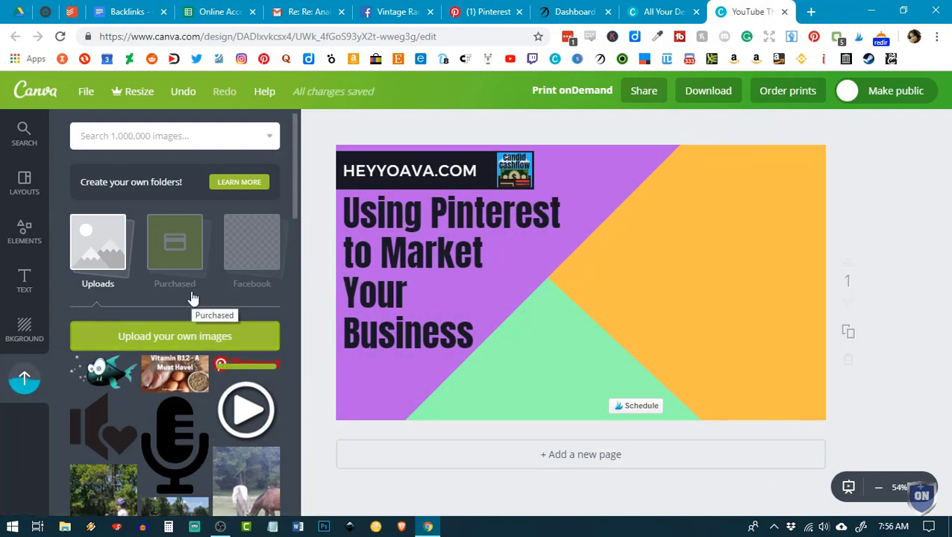
# Add the uploaded Pinterest logo to the thumbnail, shrink it and place it in the lower right area beside the headline
pyautogui.click(247, 369)
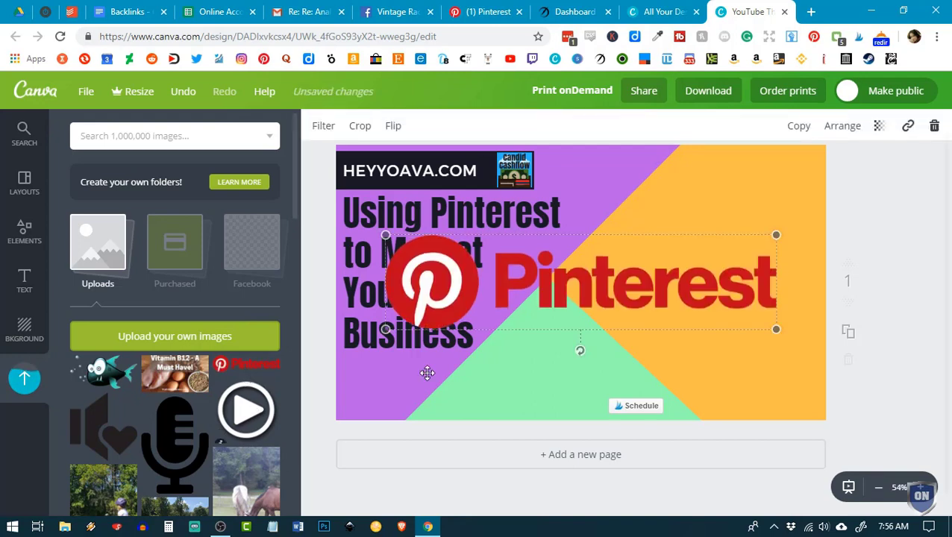
pyautogui.moveTo(385, 236); pyautogui.dragTo(484, 259)
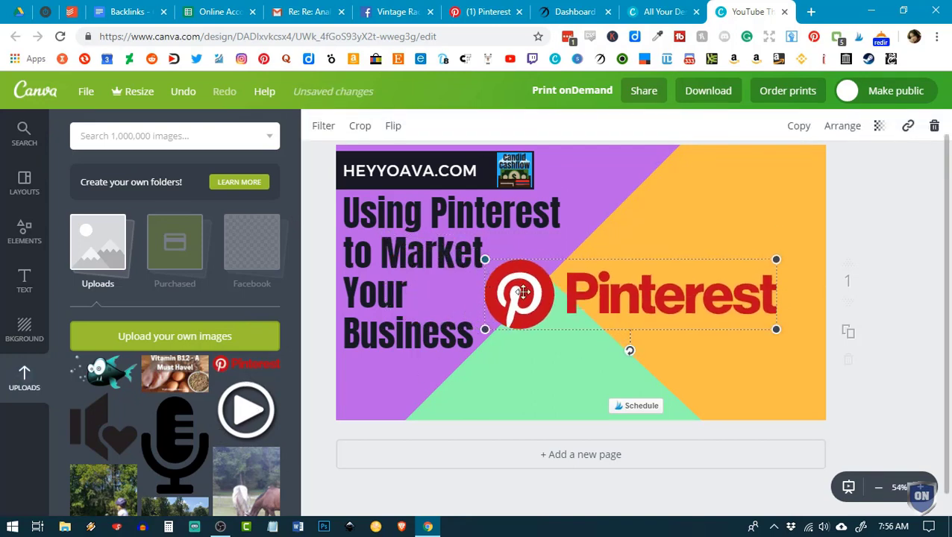
pyautogui.moveTo(533, 297); pyautogui.dragTo(570, 347)
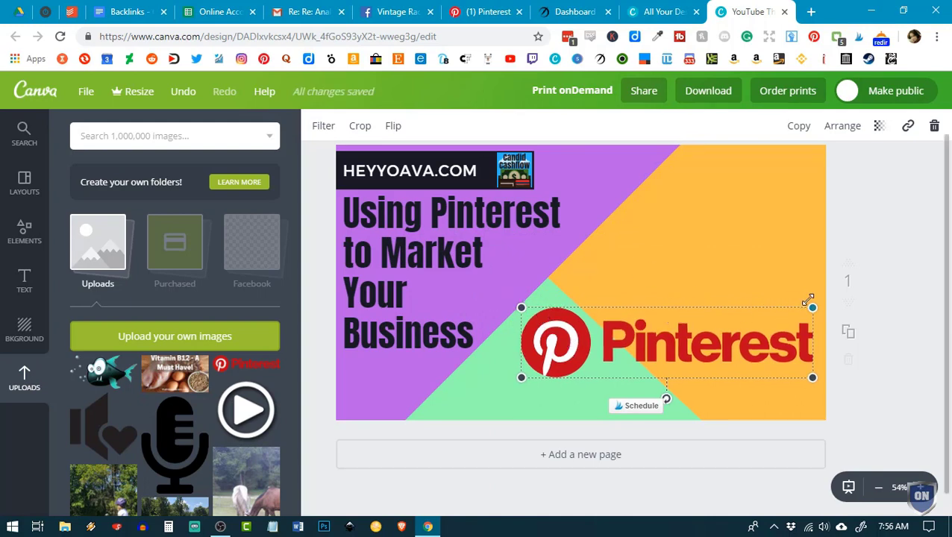
pyautogui.moveTo(521, 307); pyautogui.dragTo(514, 306)
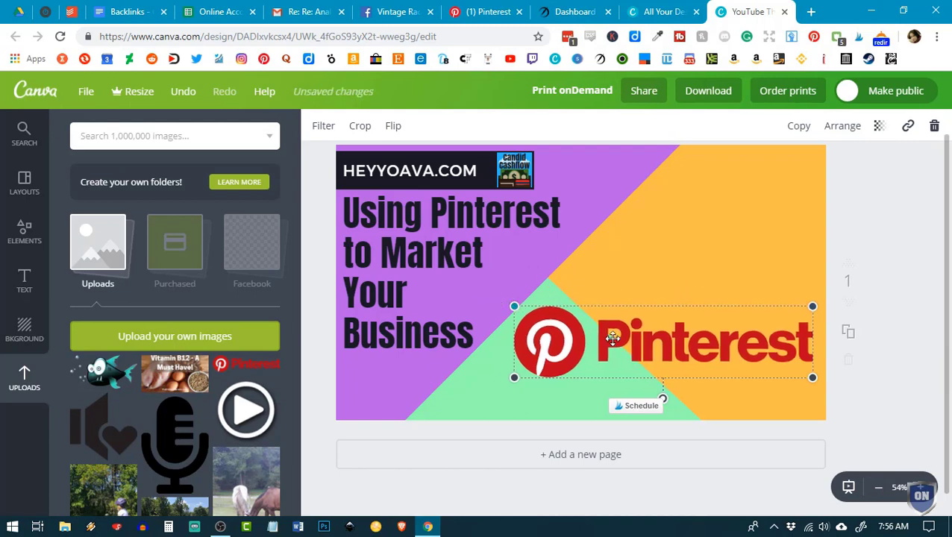
pyautogui.moveTo(652, 349); pyautogui.dragTo(651, 381)
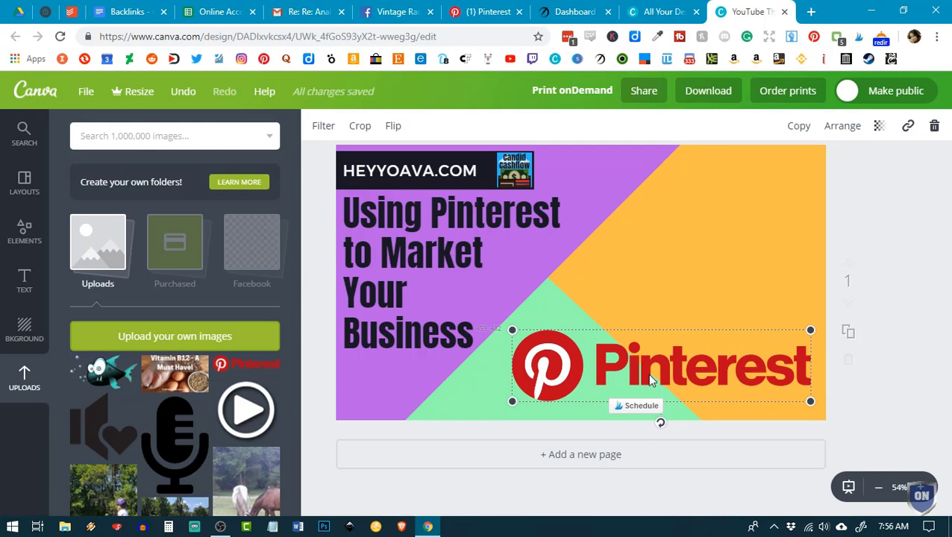
# Recolour the purple background shape behind the headline with the orange from the default palette
pyautogui.click(607, 188)
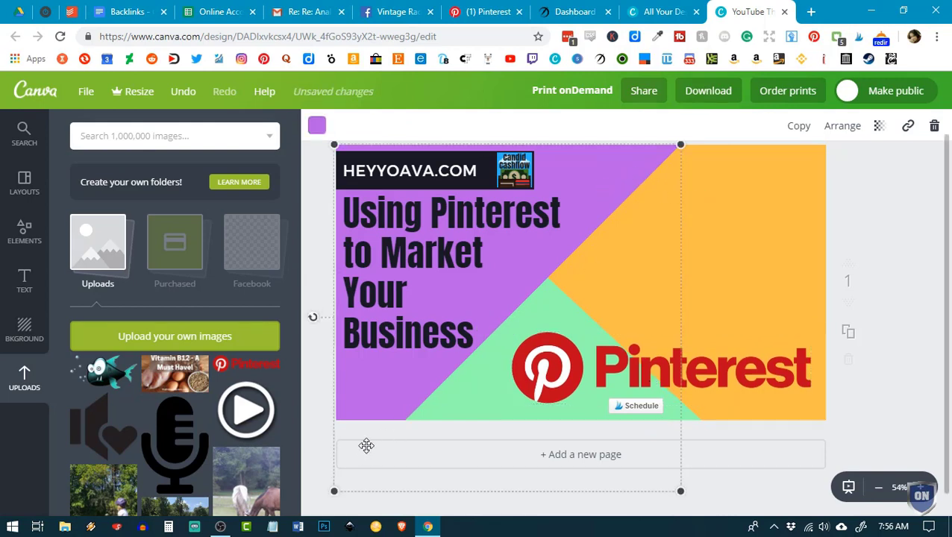
pyautogui.click(318, 132)
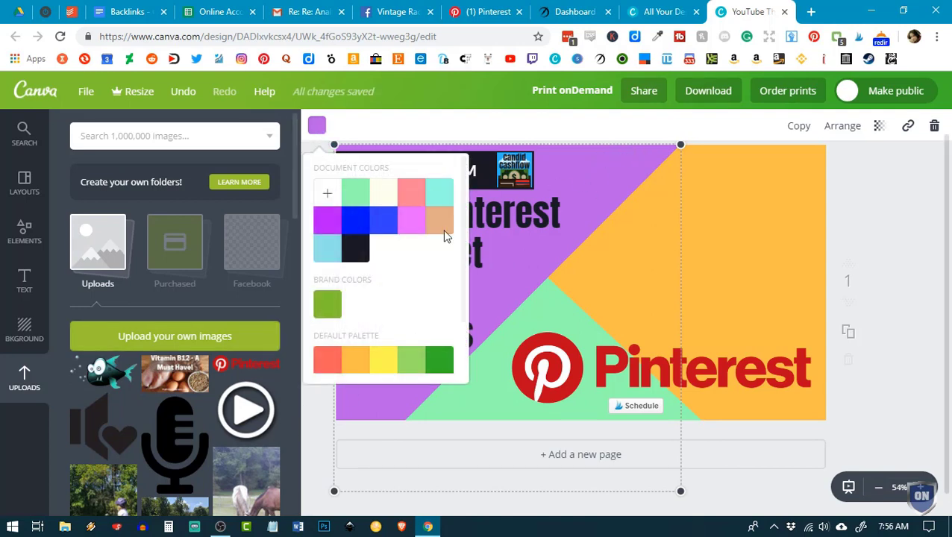
pyautogui.scroll(-2, 377, 314)
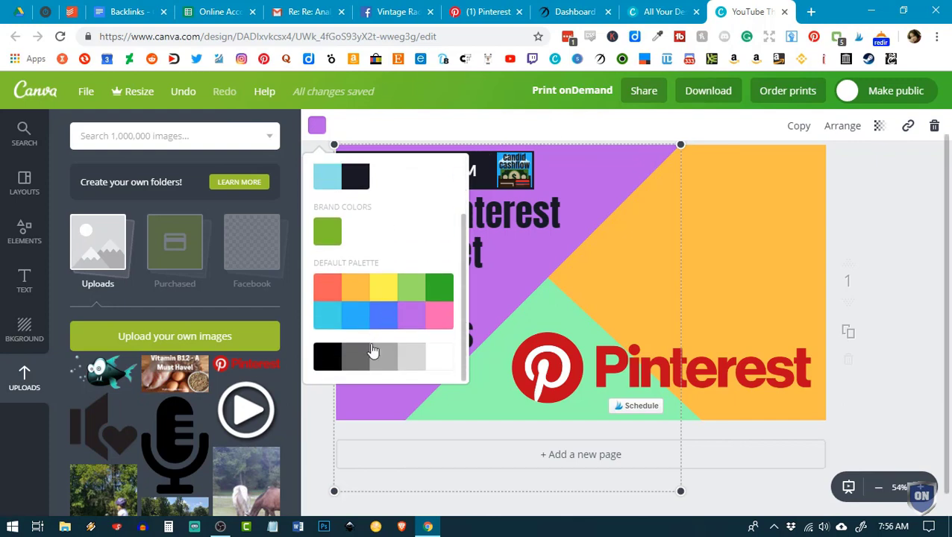
pyautogui.click(359, 288)
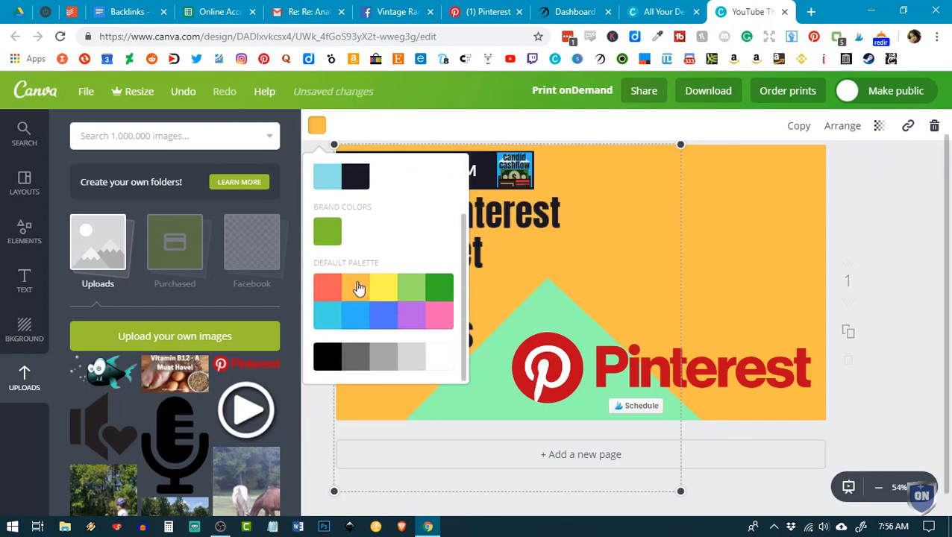
# Recolour the background shape on the thumbnail's right side with the yellow from the default palette
pyautogui.click(773, 192)
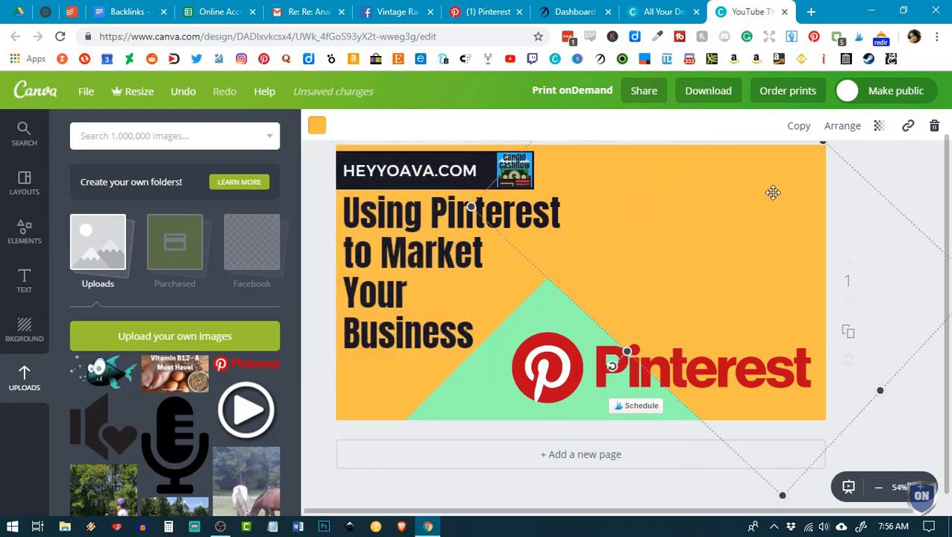
pyautogui.click(316, 127)
pyautogui.click(371, 364)
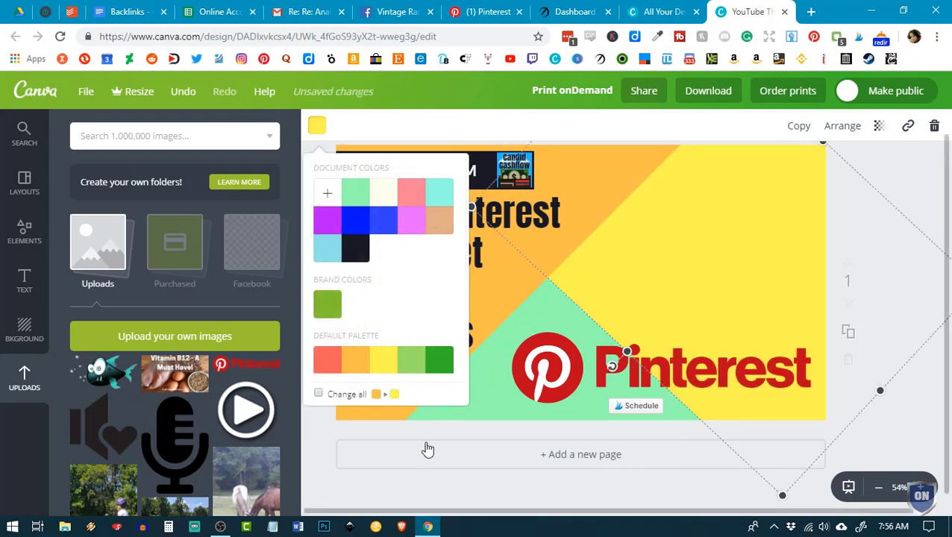
pyautogui.click(502, 408)
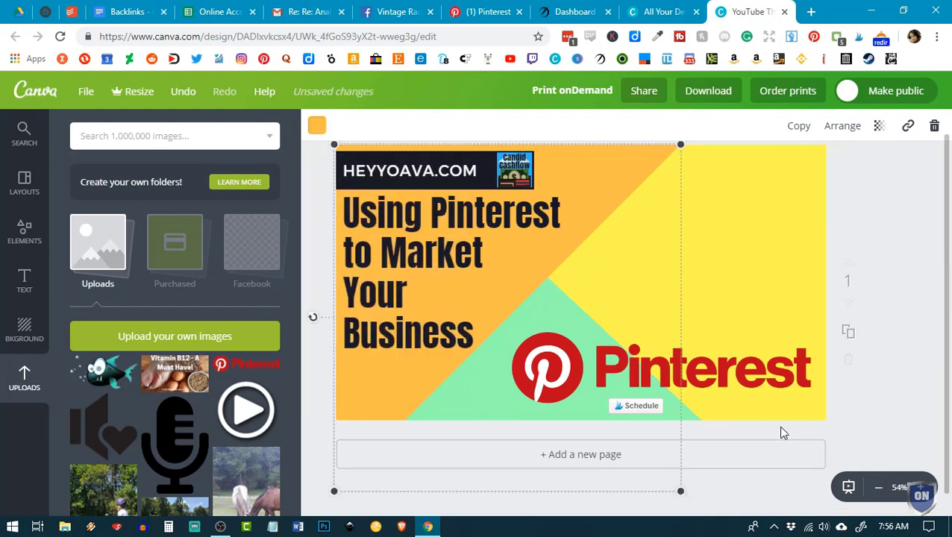
# Recolour the light green triangle at the thumbnail's lower edge with the bright blue from the default palette
pyautogui.click(685, 415)
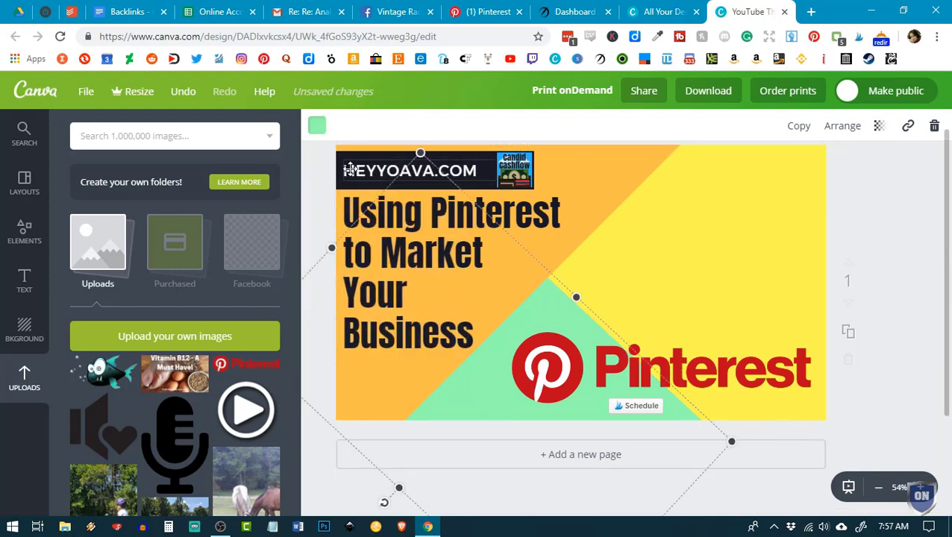
pyautogui.click(319, 129)
pyautogui.scroll(-3, 384, 308)
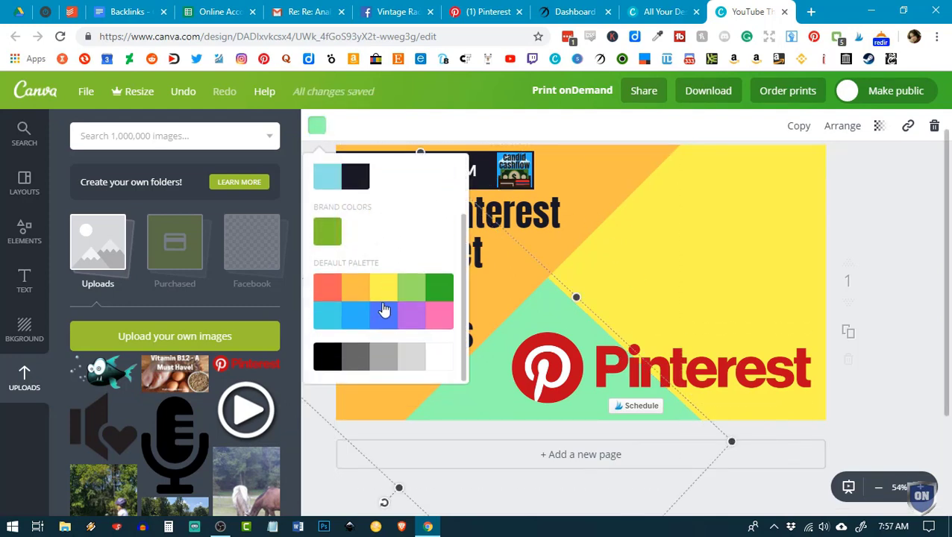
pyautogui.click(345, 319)
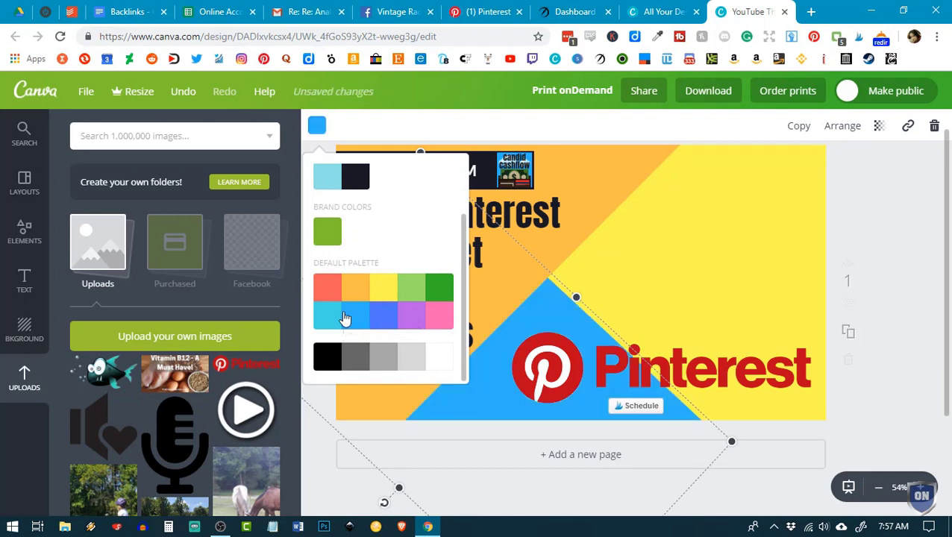
pyautogui.click(874, 177)
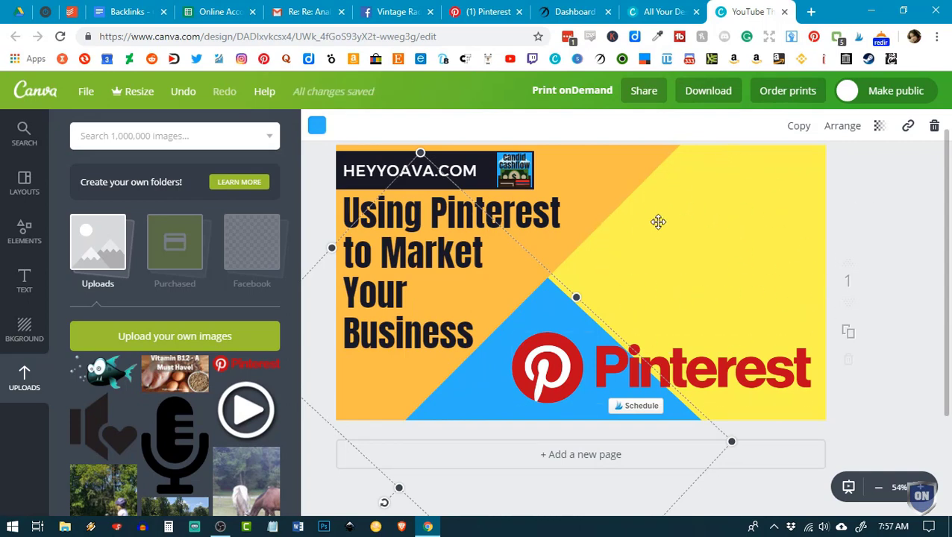
pyautogui.click(909, 255)
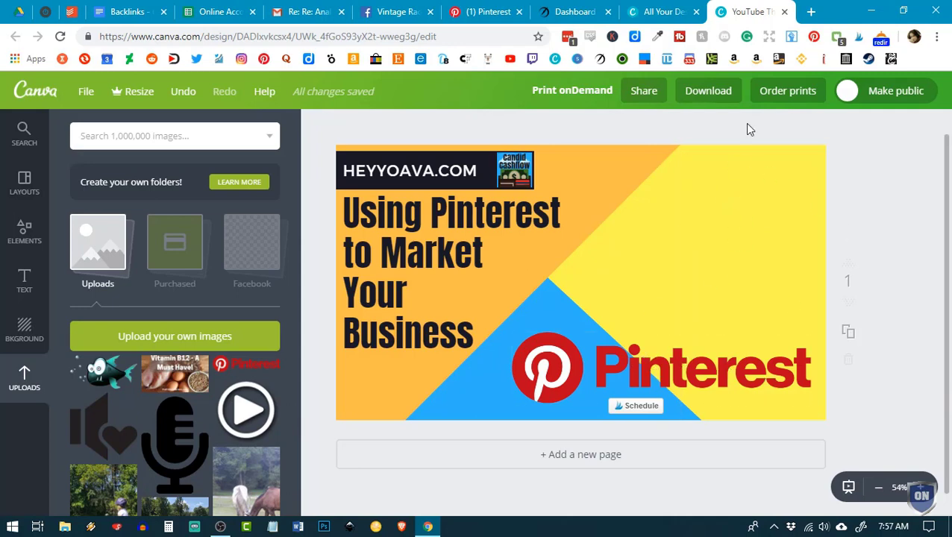
# Search Google for "pinterest" in a new browser tab
pyautogui.click(811, 13)
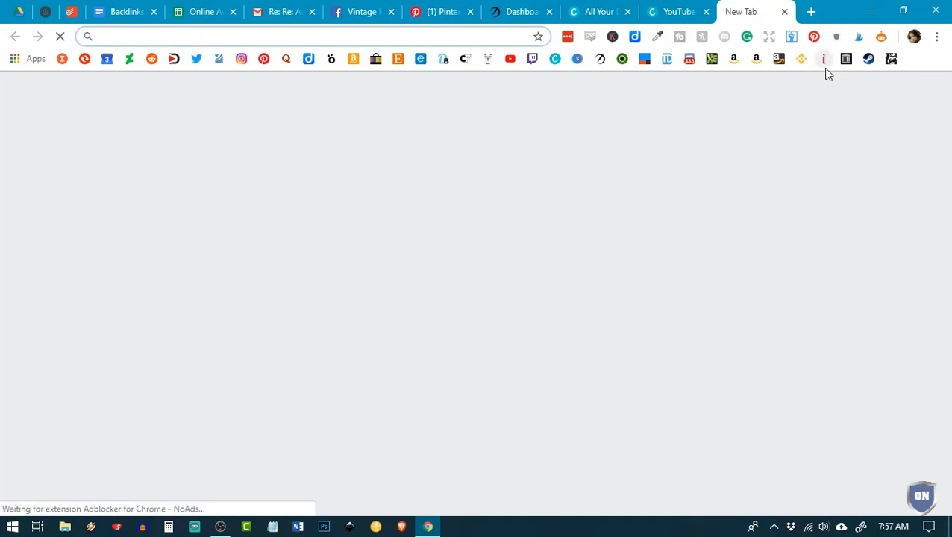
pyautogui.write('ipinte')
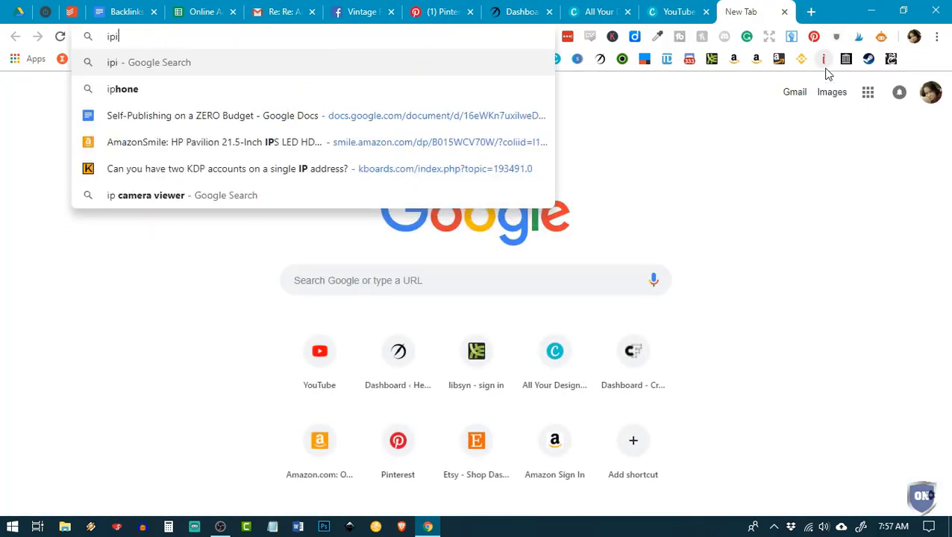
pyautogui.press('BackSpace')
pyautogui.press('BackSpace')
pyautogui.press('BackSpace')
pyautogui.press('BackSpace')
pyautogui.press('BackSpace')
pyautogui.press('BackSpace')
pyautogui.write('pinte')
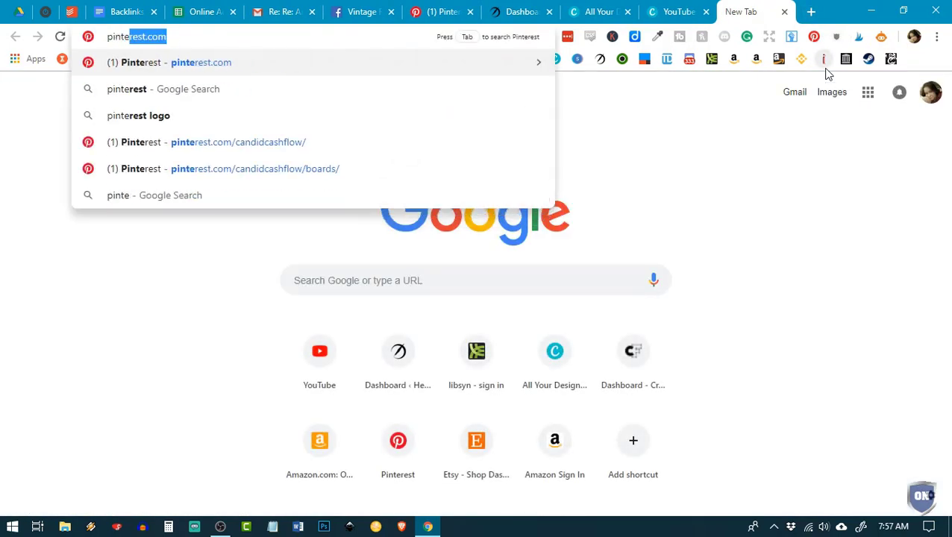
pyautogui.write('rest')
pyautogui.press('Return')
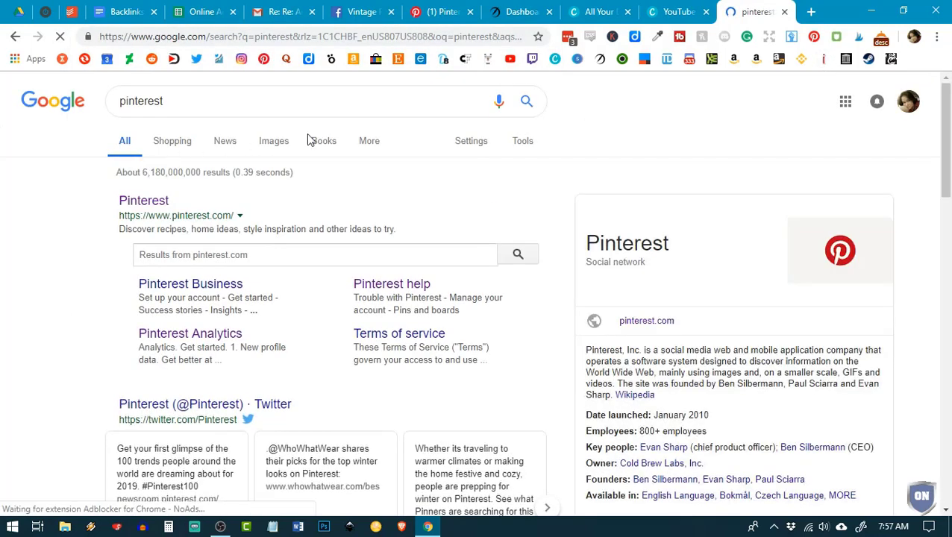
# Look through Google's image results for Pinterest and preview two of the stacked red logo images
pyautogui.click(272, 141)
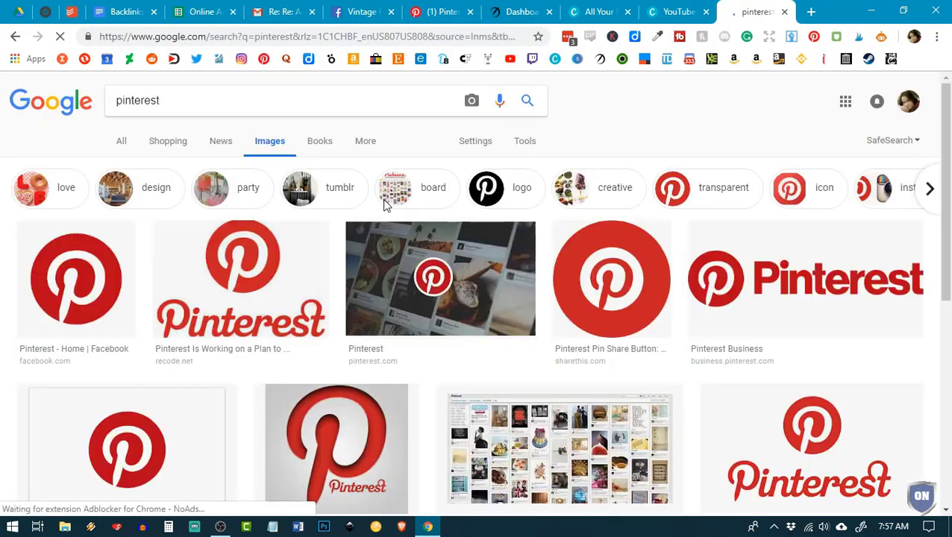
pyautogui.click(234, 298)
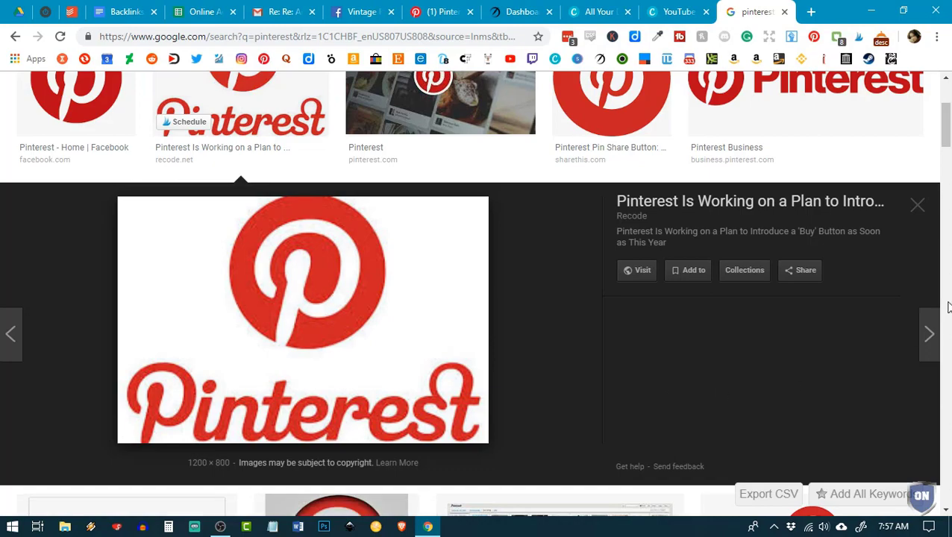
pyautogui.click(918, 205)
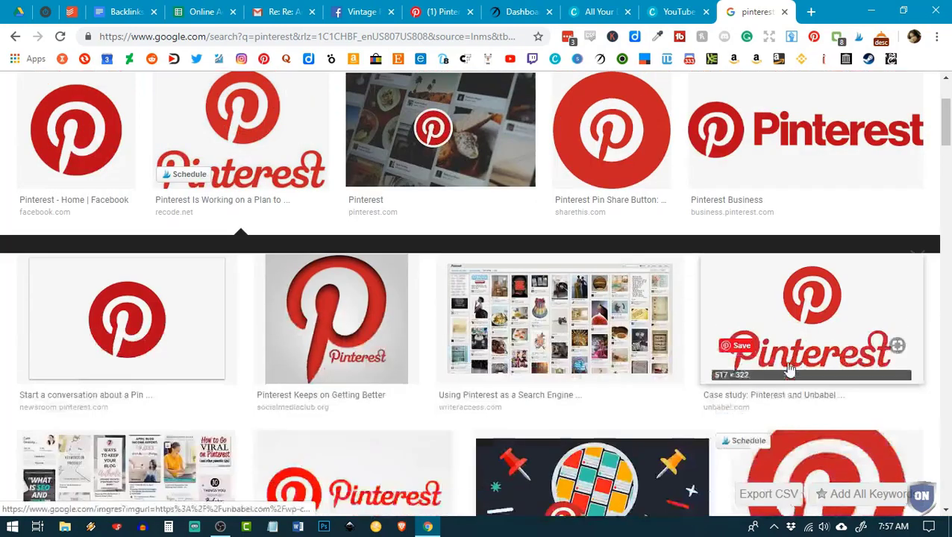
pyautogui.scroll(-5, 656, 270)
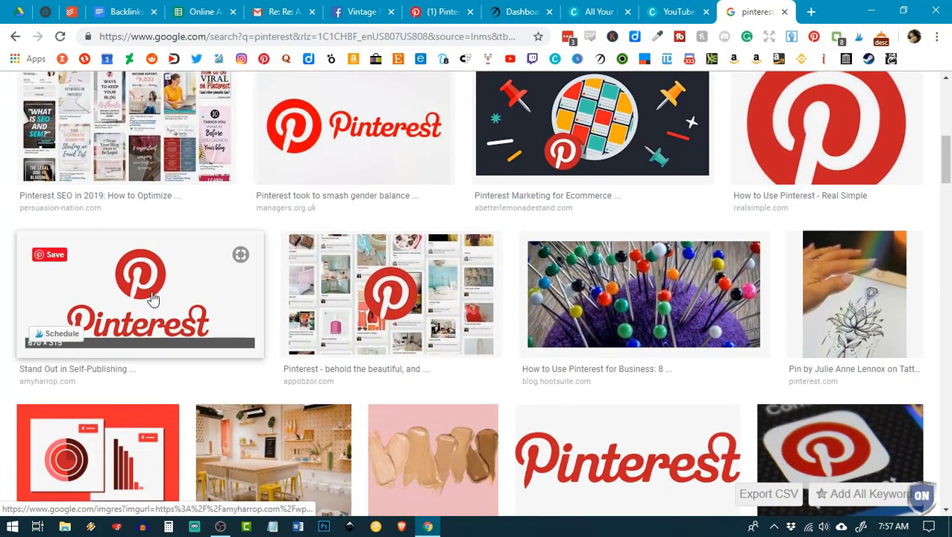
pyautogui.click(152, 299)
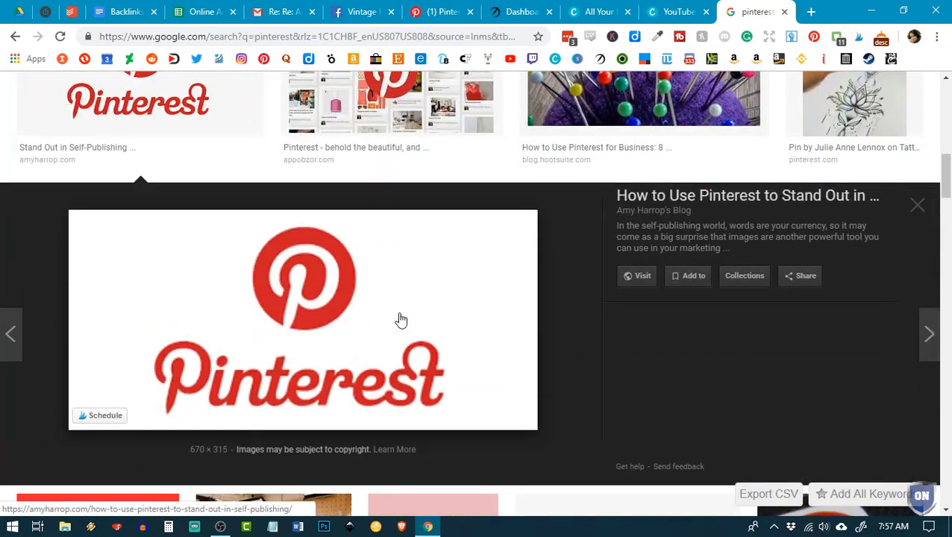
# Skim the self-publishing article behind the previewed Pinterest logo, and close both it and the image search to return to Canva
pyautogui.click(642, 286)
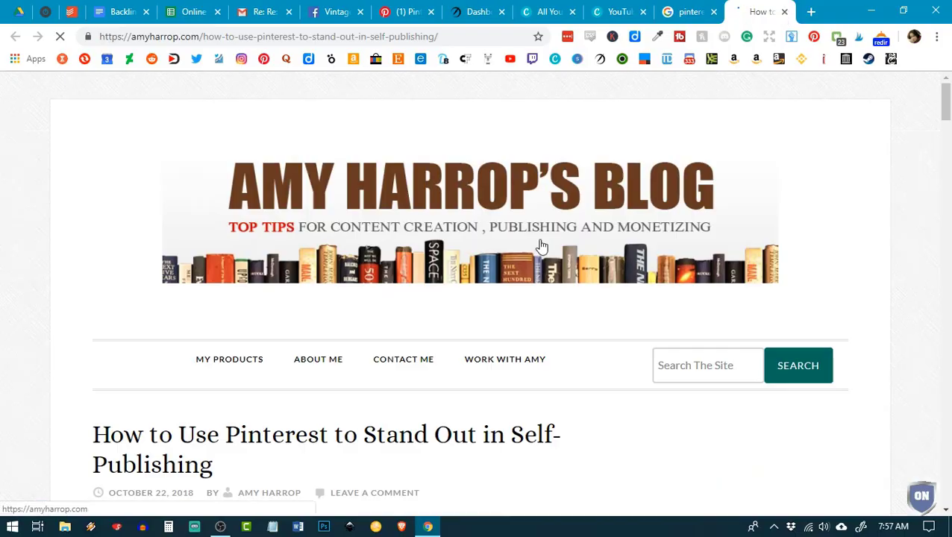
pyautogui.scroll(-10, 541, 246)
pyautogui.scroll(-20, 543, 246)
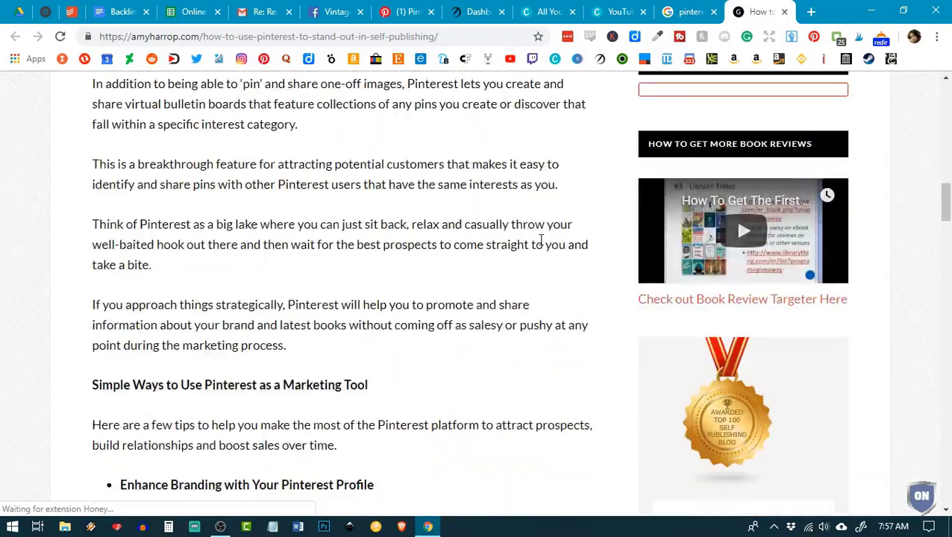
pyautogui.scroll(-15, 542, 247)
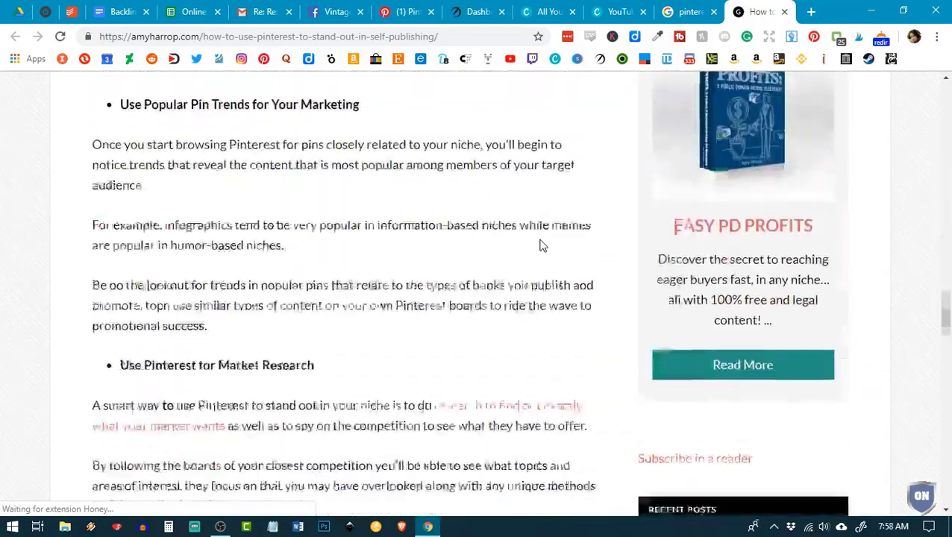
pyautogui.scroll(8, 542, 247)
pyautogui.scroll(20, 542, 246)
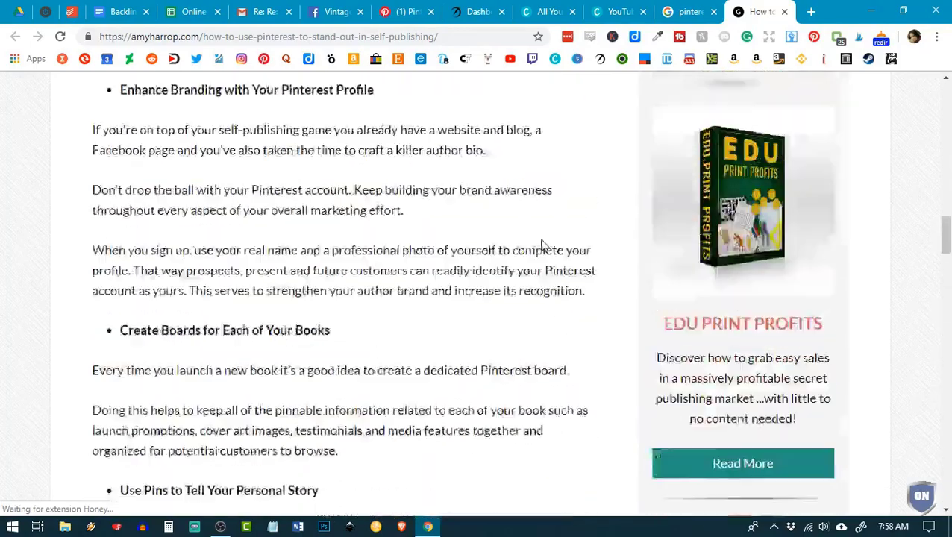
pyautogui.click(785, 11)
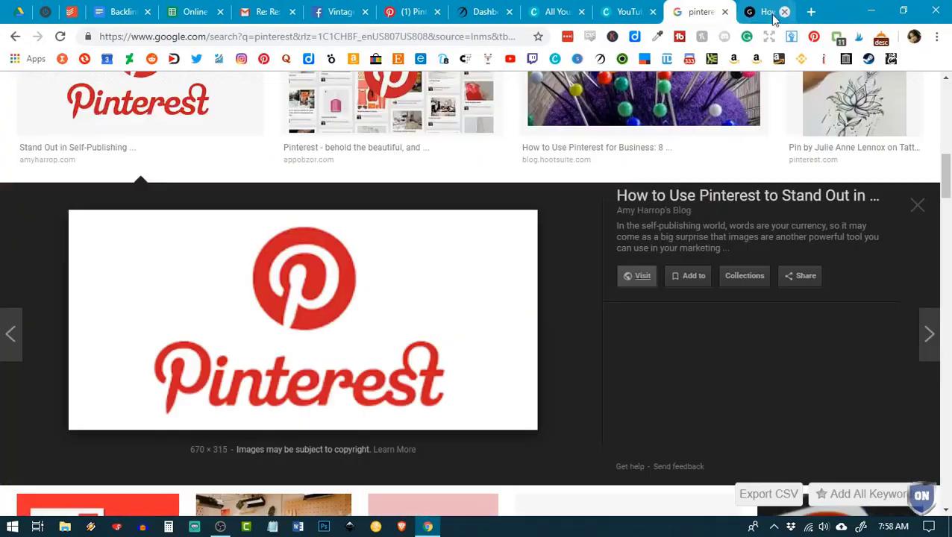
pyautogui.click(785, 12)
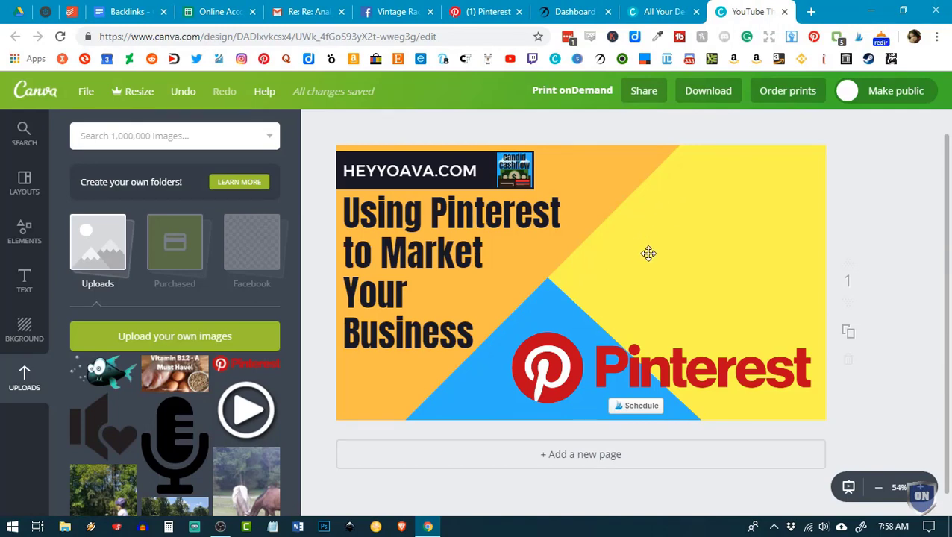
# Look through the uploaded images for a picture that suits the thumbnail's empty yellow area
pyautogui.scroll(-8, 200, 450)
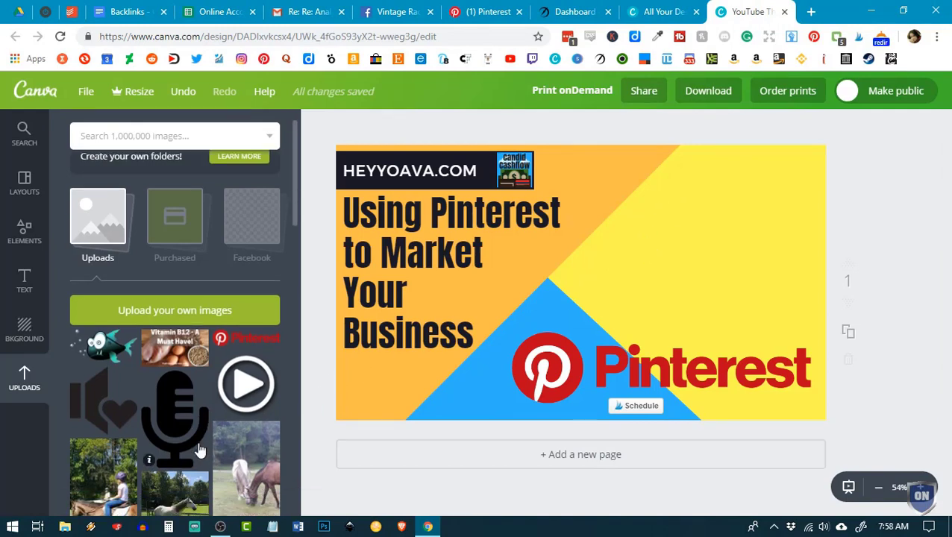
pyautogui.scroll(-3, 200, 450)
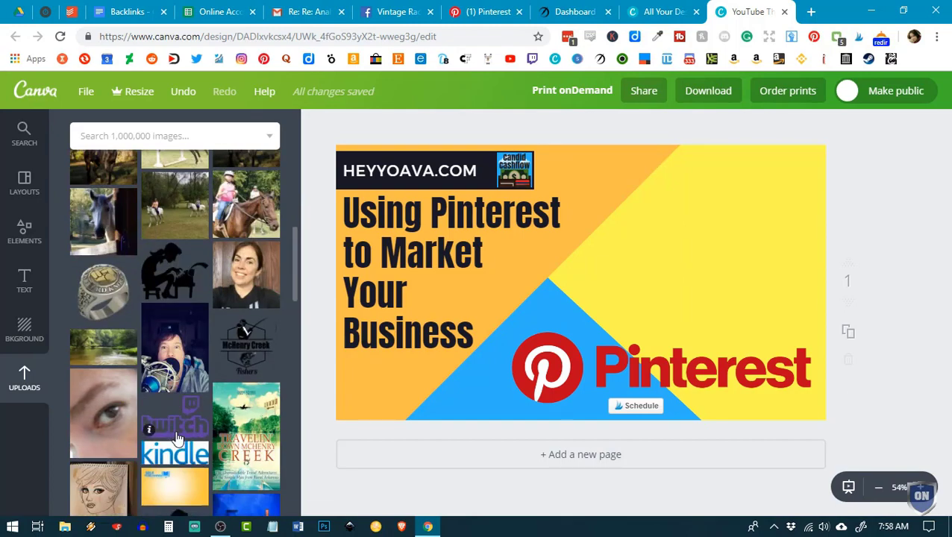
pyautogui.scroll(-4, 178, 438)
pyautogui.scroll(-5, 178, 438)
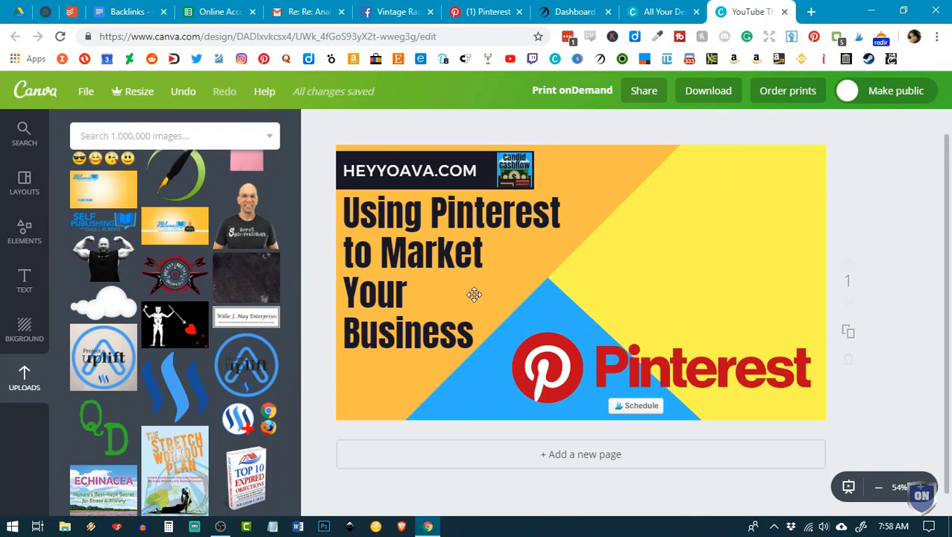
pyautogui.scroll(-10, 147, 401)
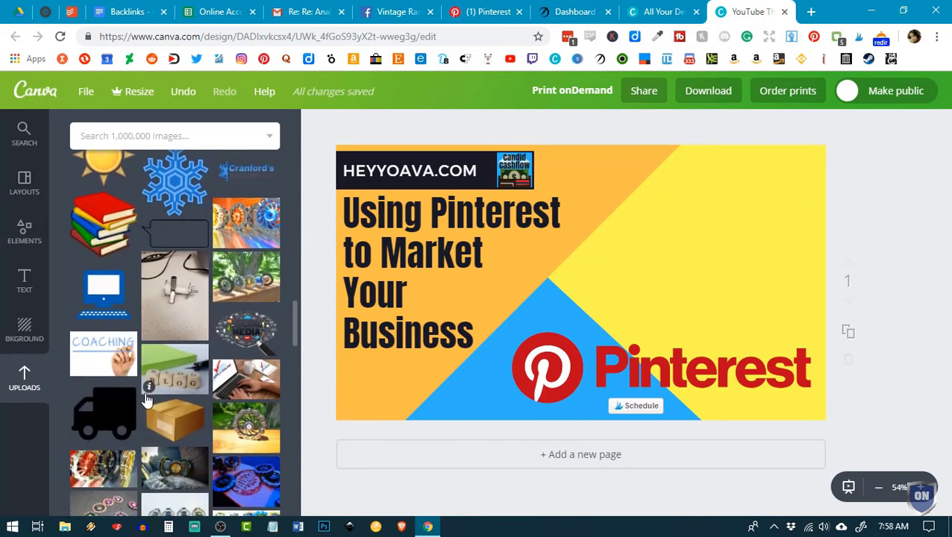
# Look through the Illustrations category of the element library for suitable artwork
pyautogui.click(30, 239)
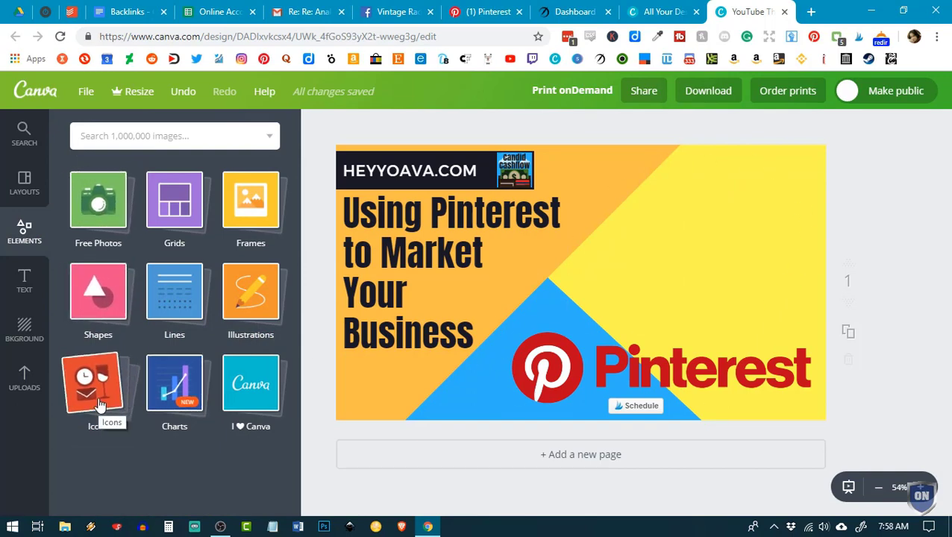
pyautogui.click(239, 328)
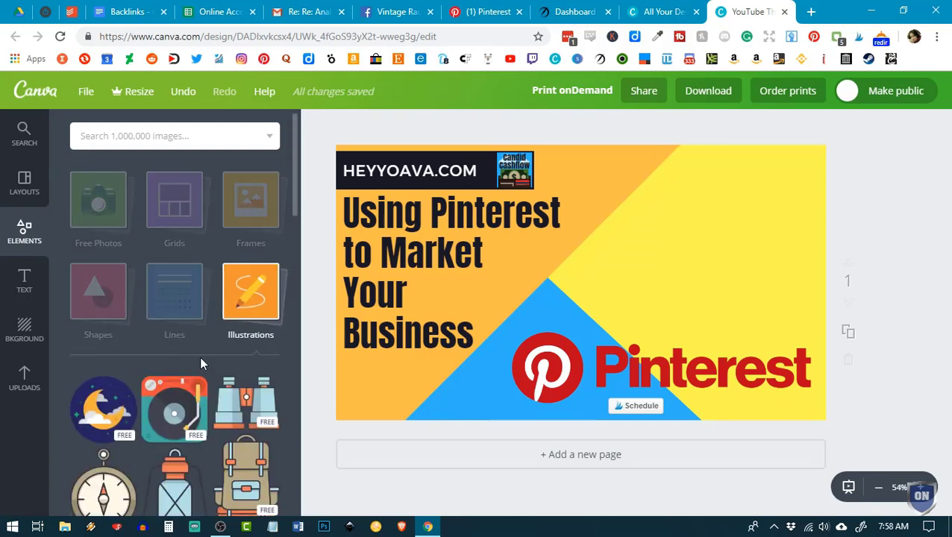
pyautogui.scroll(-3, 200, 362)
pyautogui.scroll(5, 200, 364)
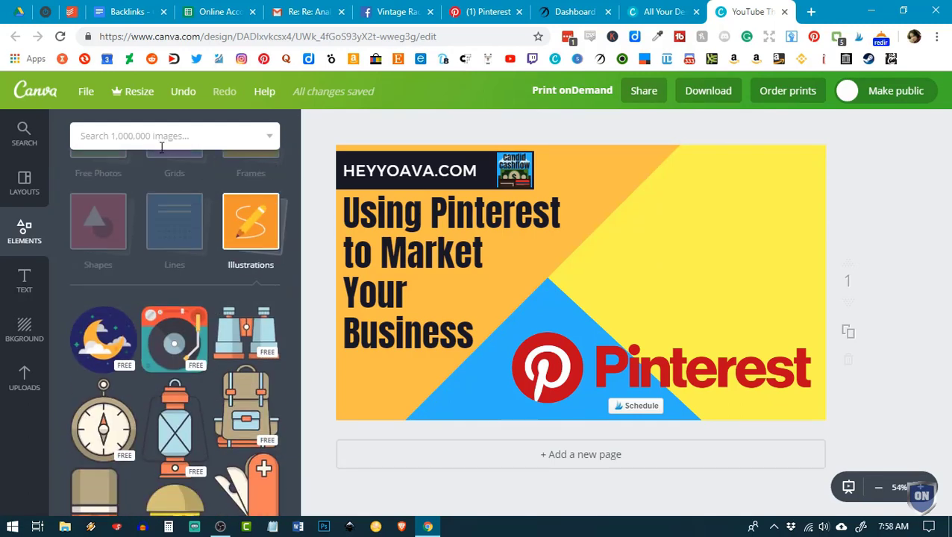
# Search the image library for "business" and examine the matching illustrations
pyautogui.click(158, 136)
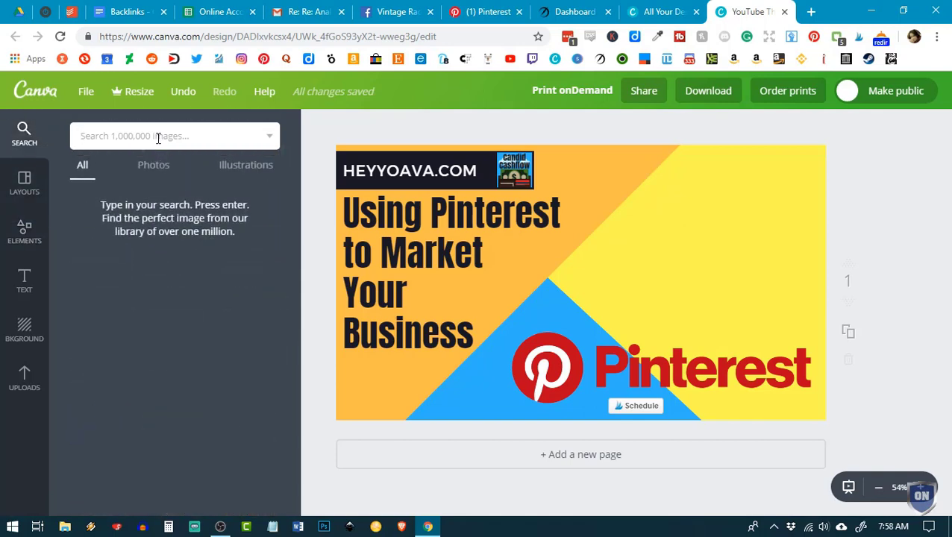
pyautogui.write('business')
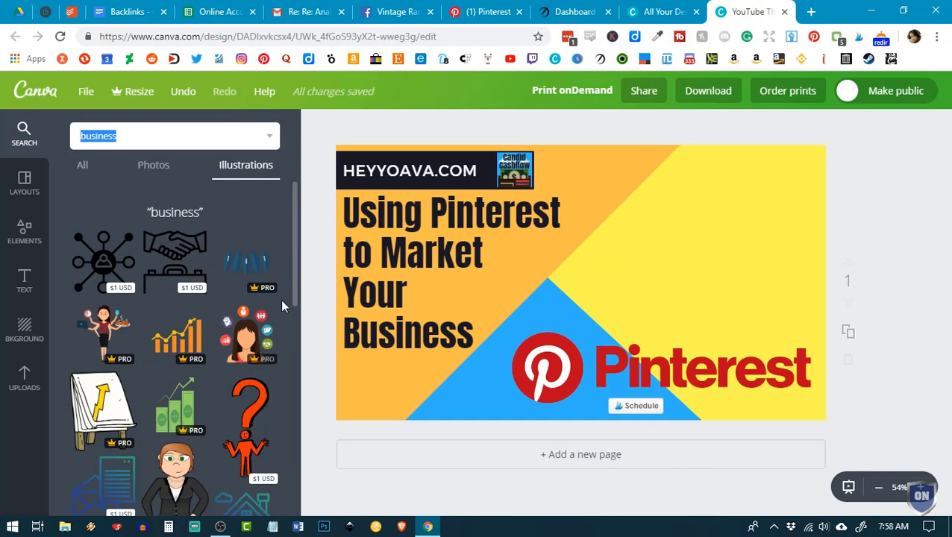
pyautogui.scroll(-2, 278, 288)
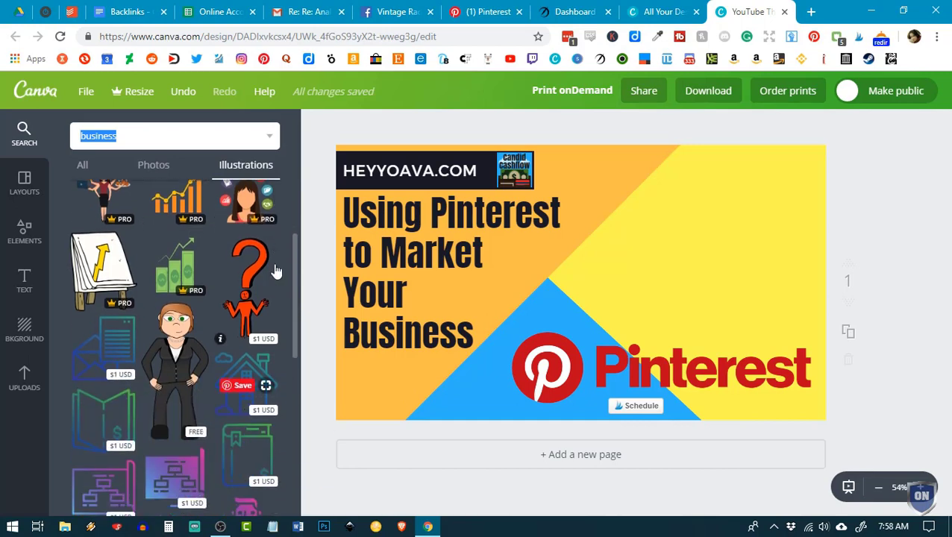
pyautogui.scroll(-1, 276, 271)
pyautogui.scroll(-1, 219, 357)
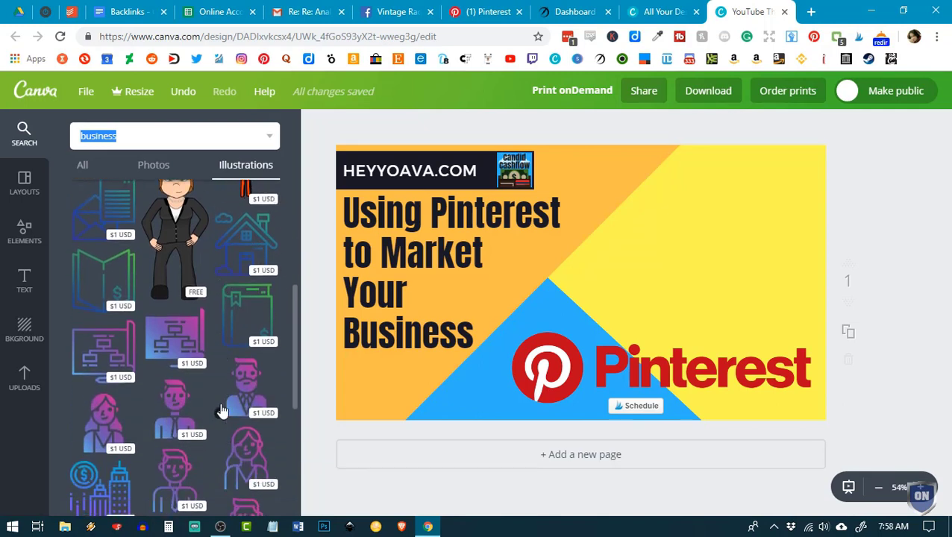
pyautogui.scroll(-3, 222, 411)
pyautogui.scroll(-2, 222, 411)
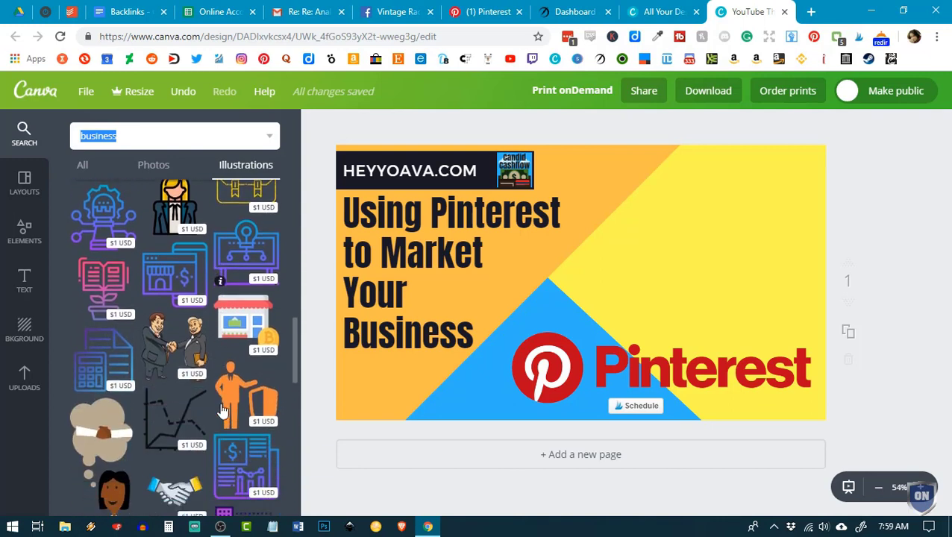
pyautogui.scroll(-3, 222, 411)
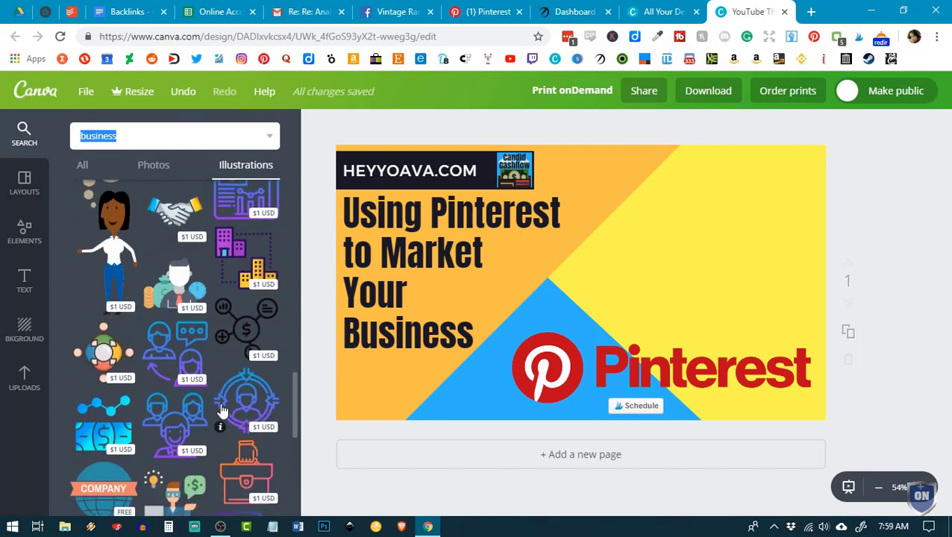
pyautogui.scroll(12, 222, 412)
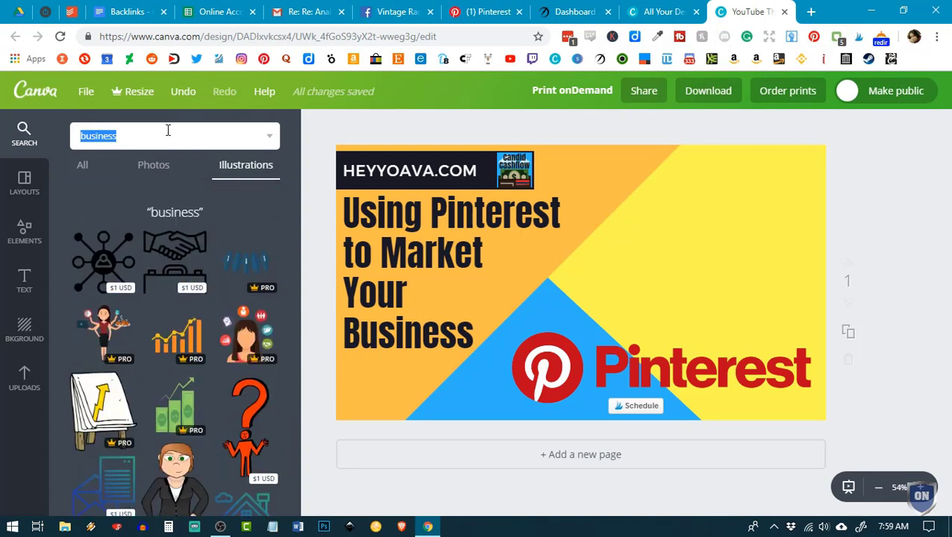
# Search the illustrations for "computer" and add the free grey laptop with the blue screen to the thumbnail
pyautogui.write('computer')
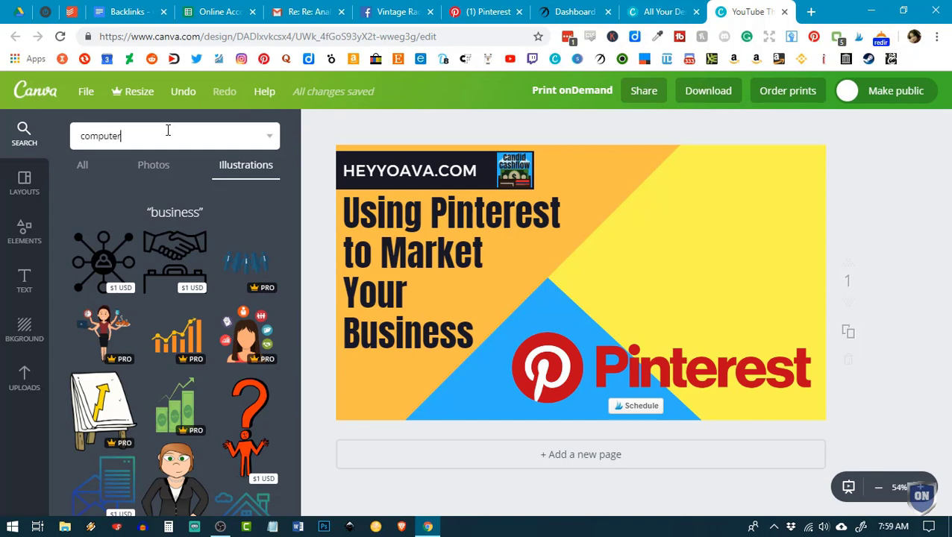
pyautogui.press('Return')
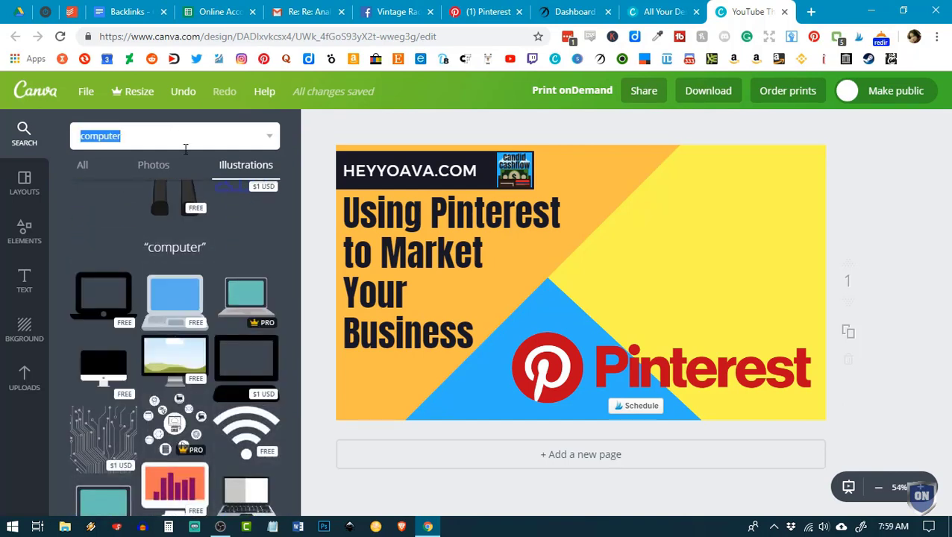
pyautogui.click(179, 299)
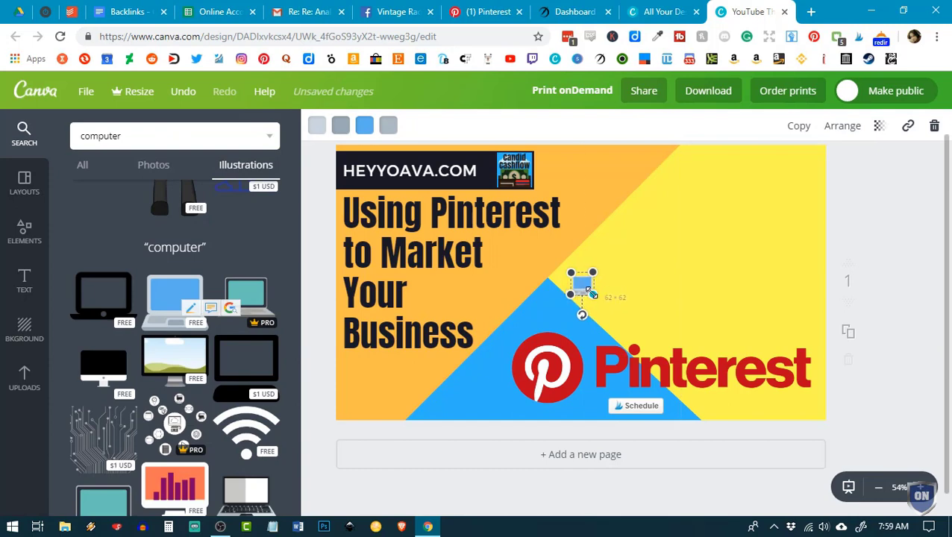
# Enlarge the laptop illustration and place it on the yellow area directly above the Pinterest logo
pyautogui.moveTo(592, 292); pyautogui.dragTo(750, 403)
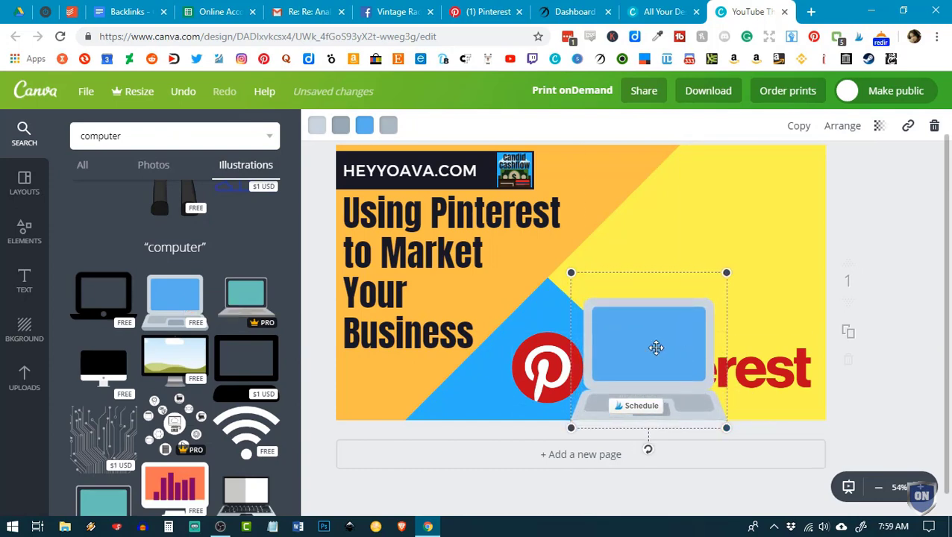
pyautogui.moveTo(657, 346); pyautogui.dragTo(718, 243)
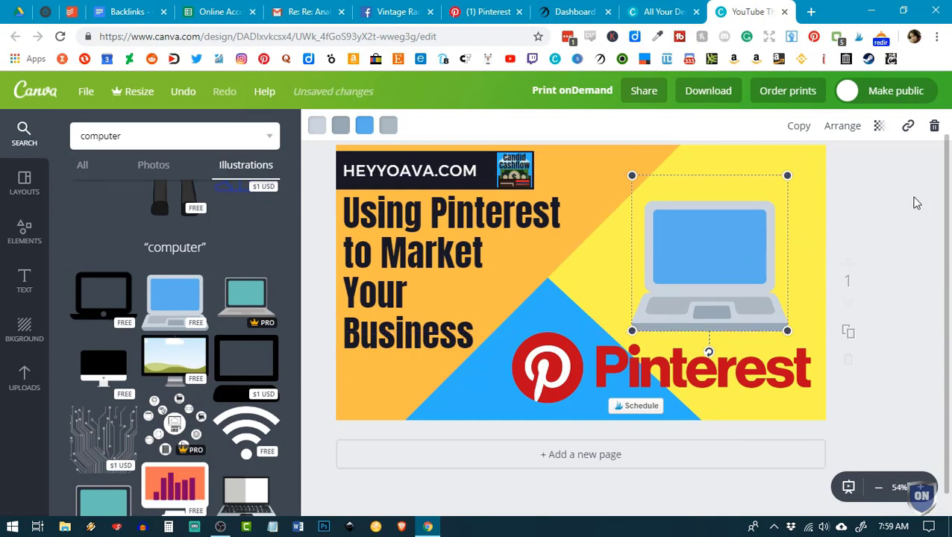
pyautogui.click(916, 203)
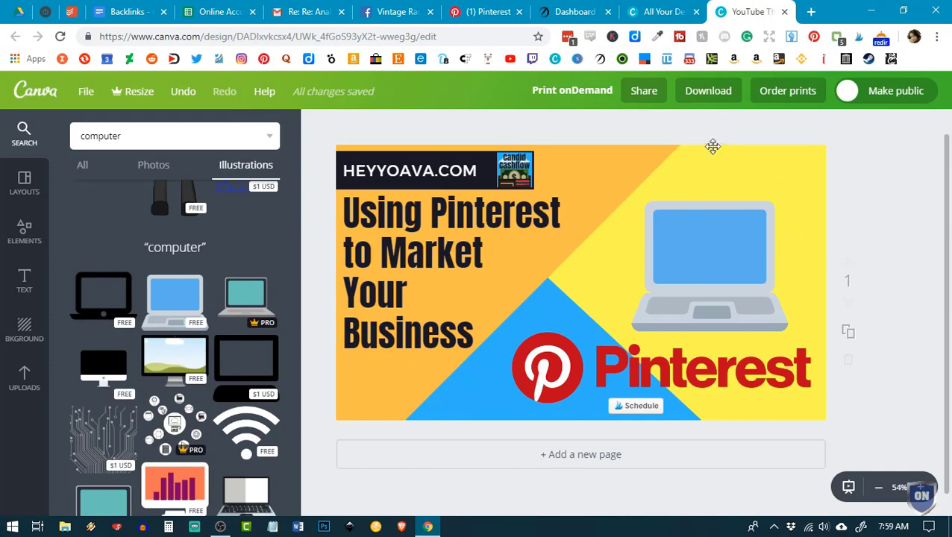
# Download the finished thumbnail as a JPG file and dismiss the download notices
pyautogui.click(694, 90)
pyautogui.click(687, 167)
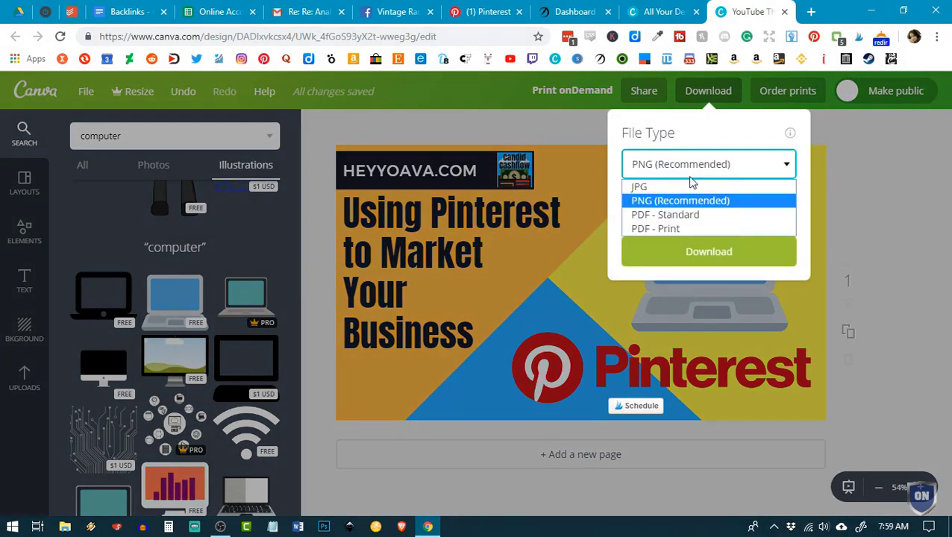
pyautogui.click(671, 185)
pyautogui.click(709, 209)
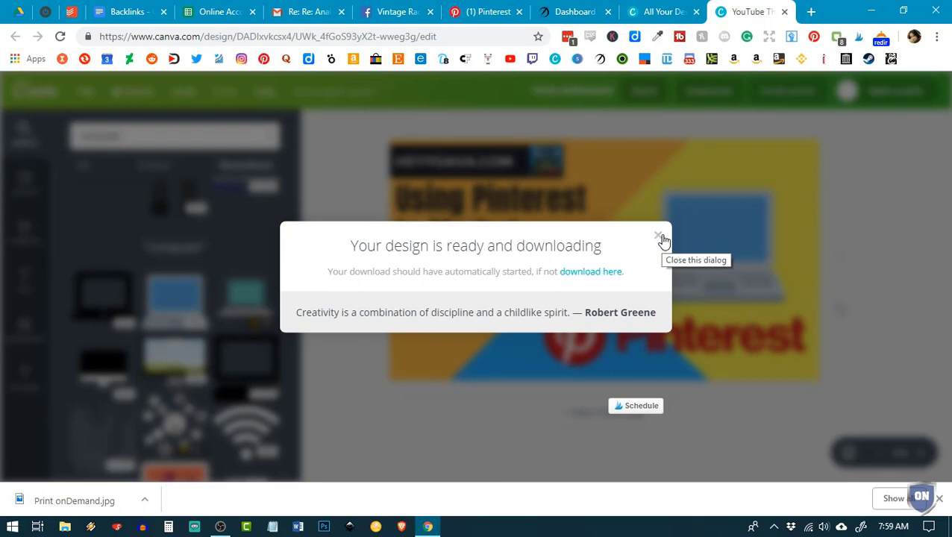
pyautogui.click(659, 238)
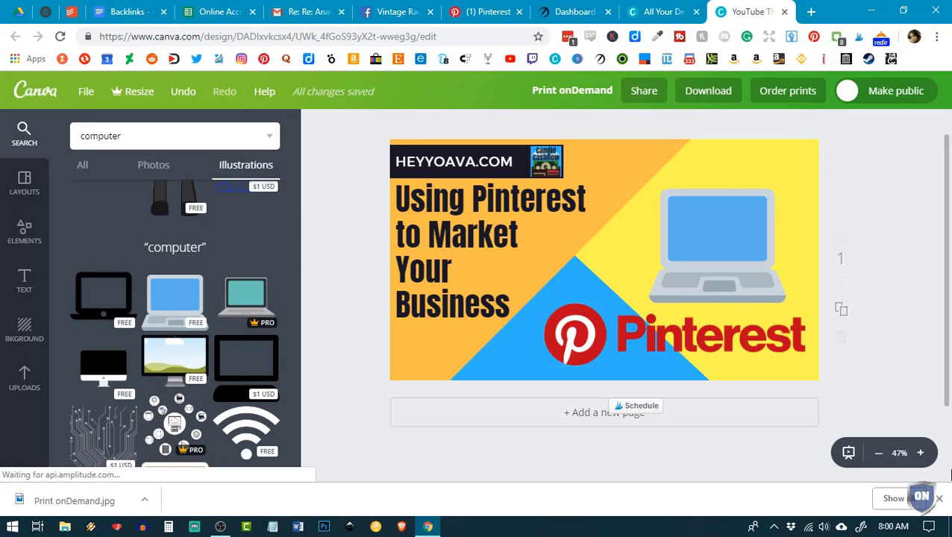
pyautogui.click(939, 499)
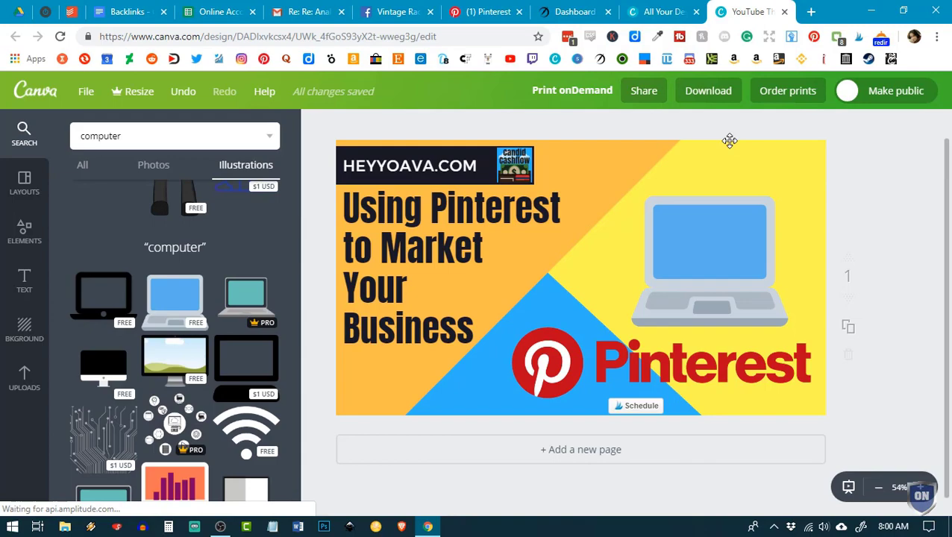
# Close the finished thumbnail and open the tall green, orange and yellow design from the list of saved designs
pyautogui.click(785, 12)
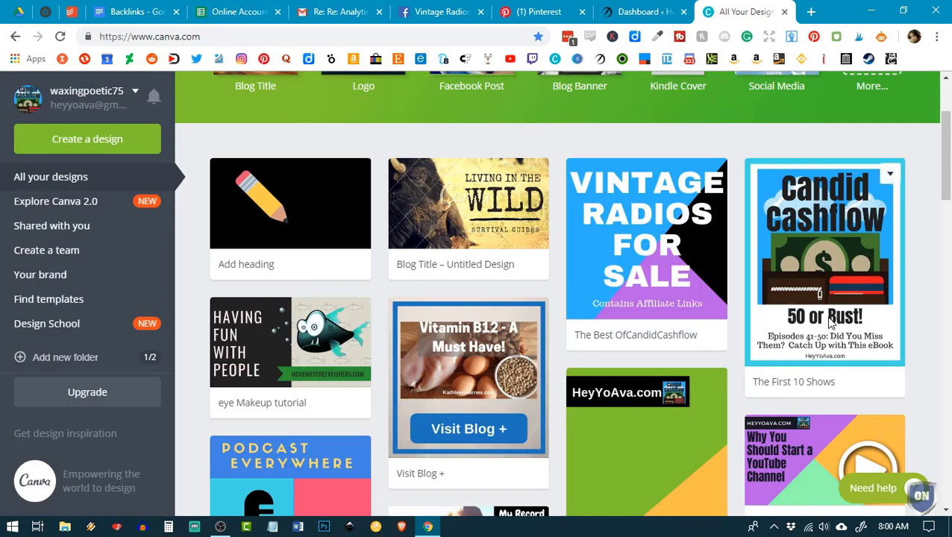
pyautogui.scroll(-5, 823, 312)
pyautogui.scroll(3, 840, 318)
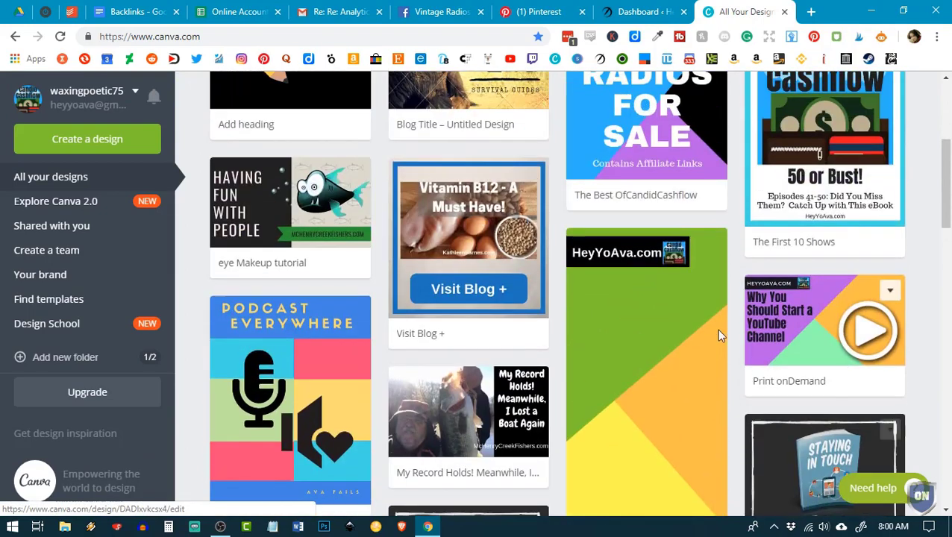
pyautogui.click(646, 326)
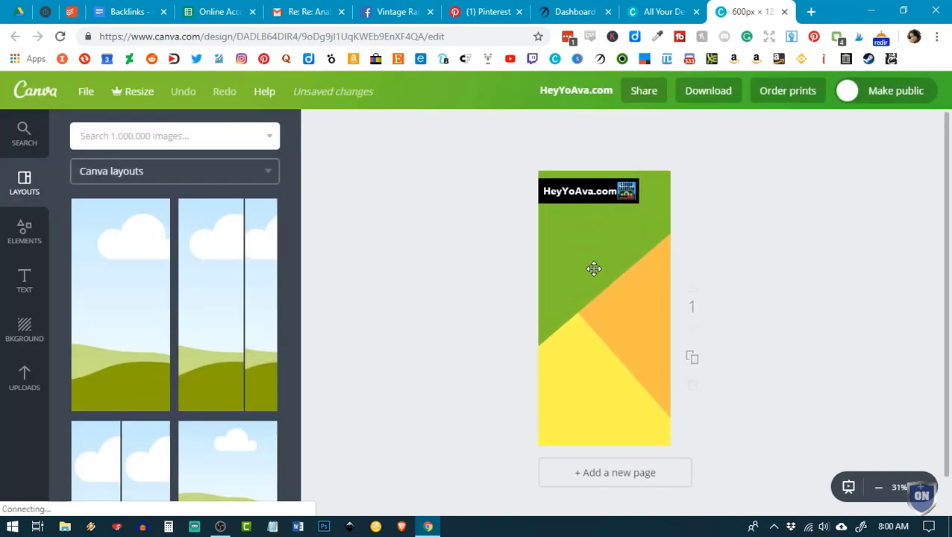
# Add a heading text box to the tall design and set its font to Anton
pyautogui.click(25, 283)
pyautogui.click(197, 221)
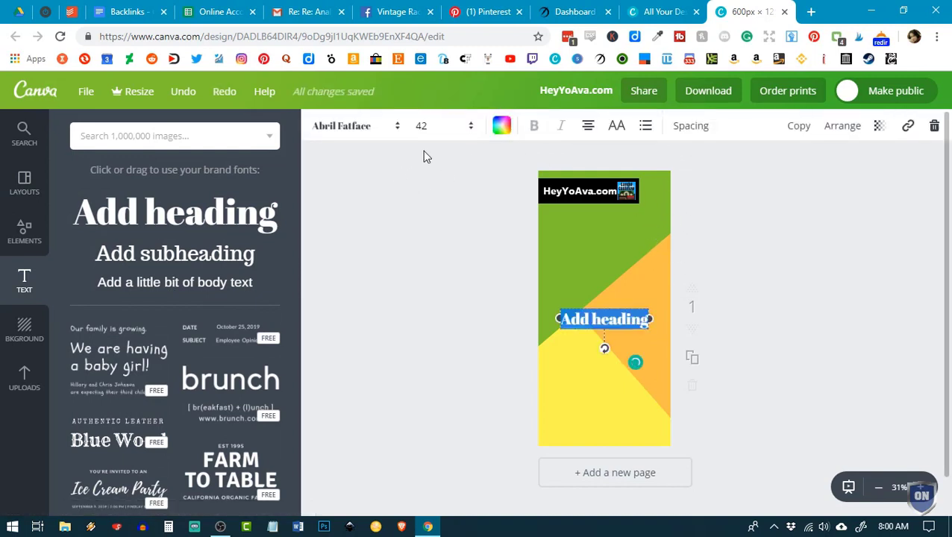
pyautogui.click(333, 129)
pyautogui.scroll(-5, 421, 320)
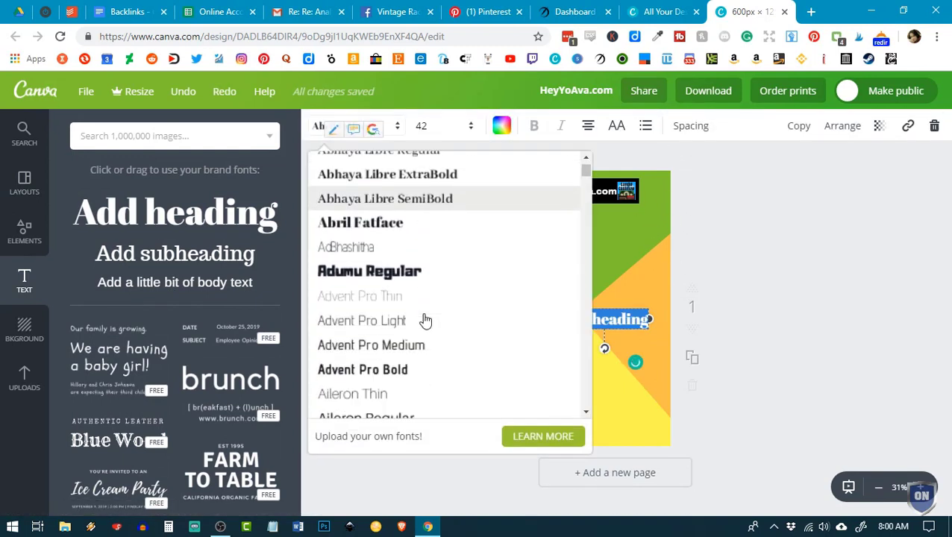
pyautogui.scroll(-3, 426, 321)
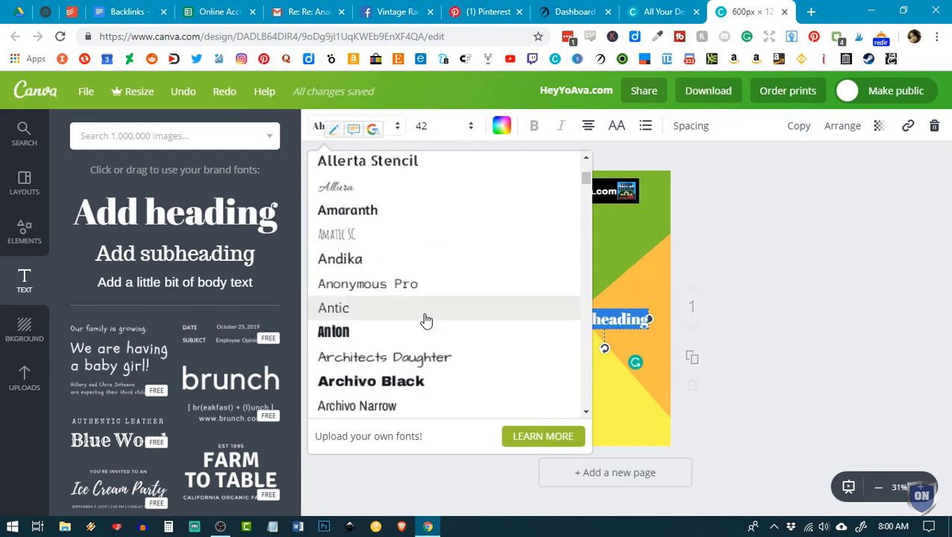
pyautogui.click(344, 337)
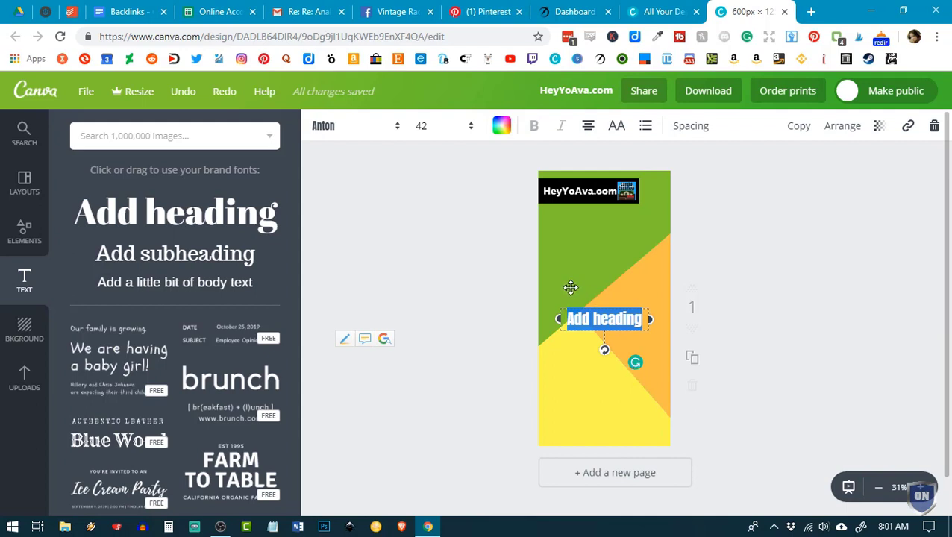
# Move the heading onto the green area and replace its text with "Using Pinterest to Market Your Business"
pyautogui.moveTo(610, 304); pyautogui.dragTo(586, 226)
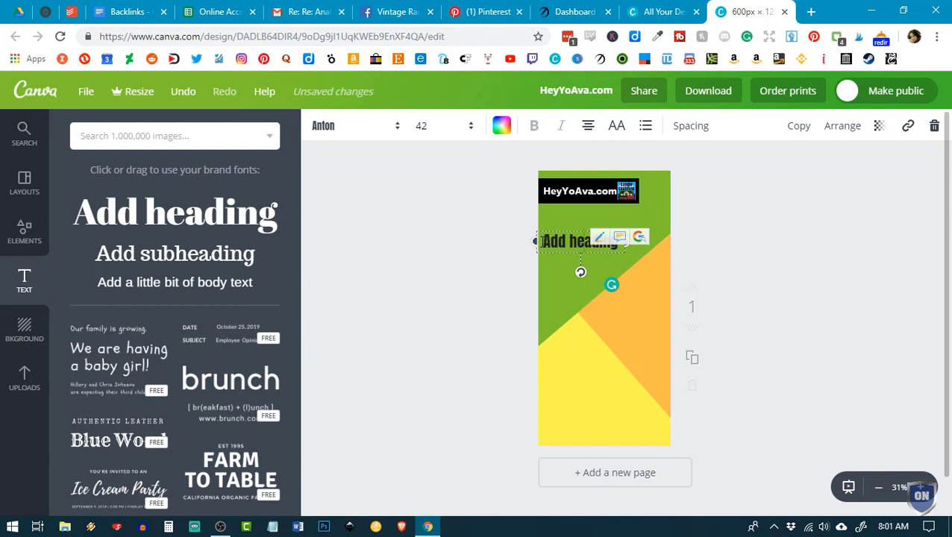
pyautogui.doubleClick(540, 241)
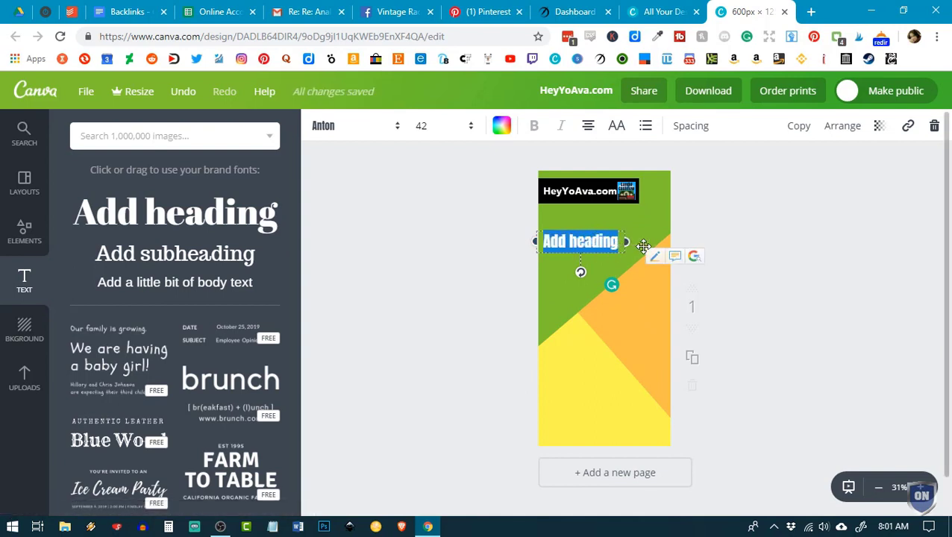
pyautogui.write('Using Pi')
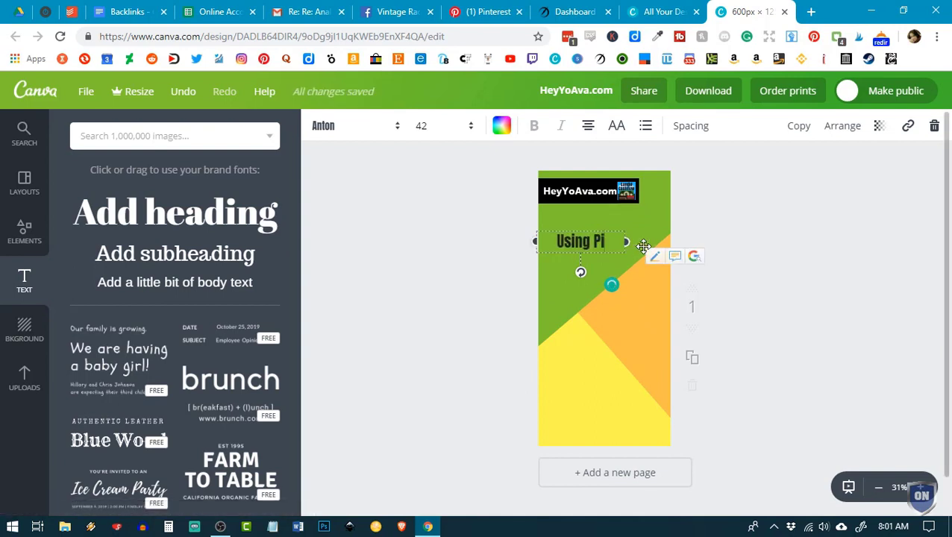
pyautogui.write('nteres')
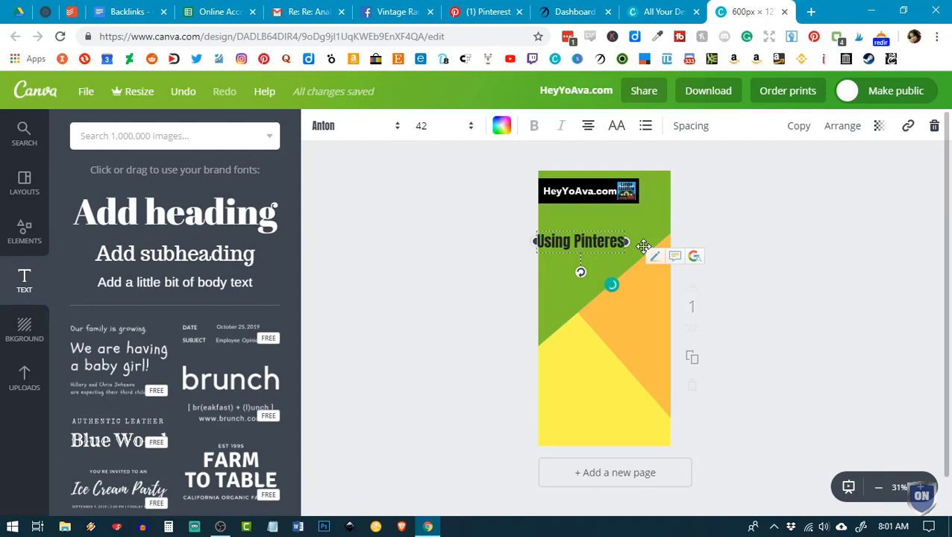
pyautogui.write('t to Market')
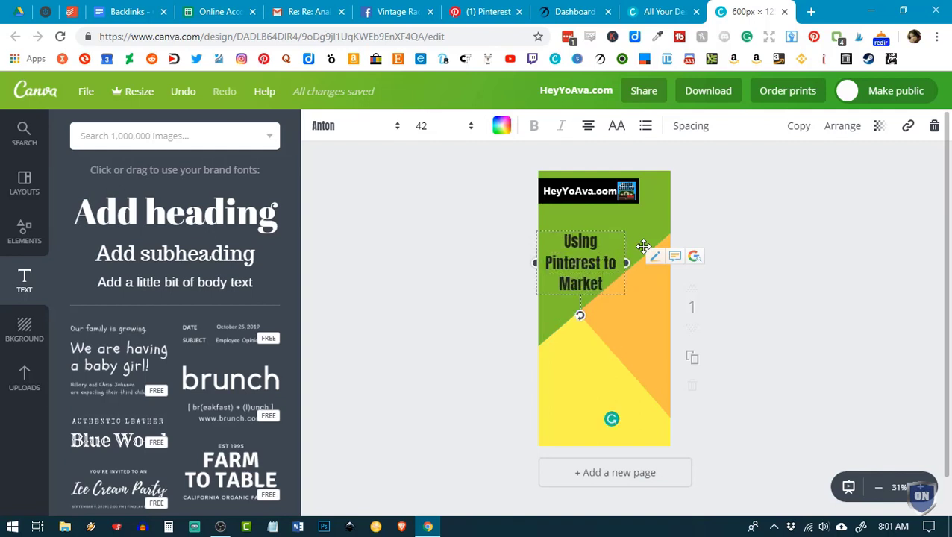
pyautogui.write(' Your Bu')
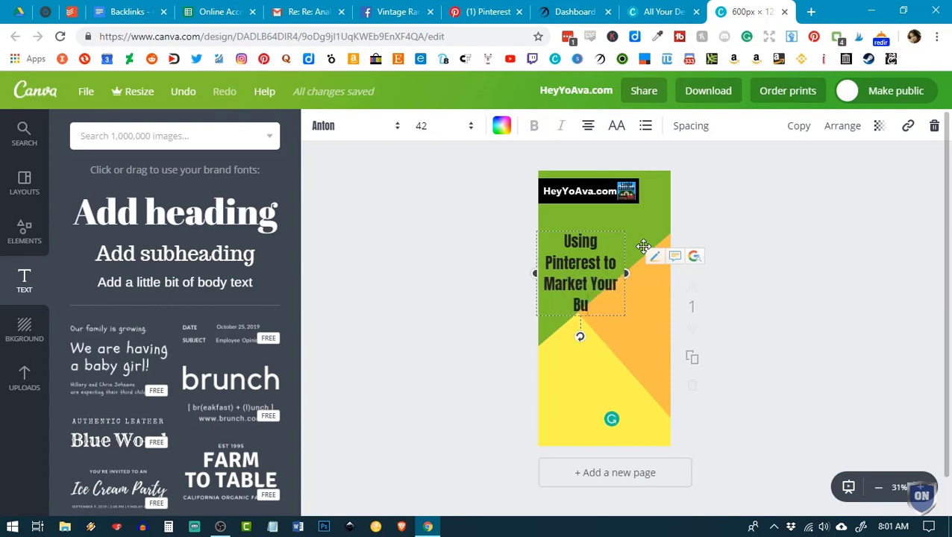
pyautogui.write('siness')
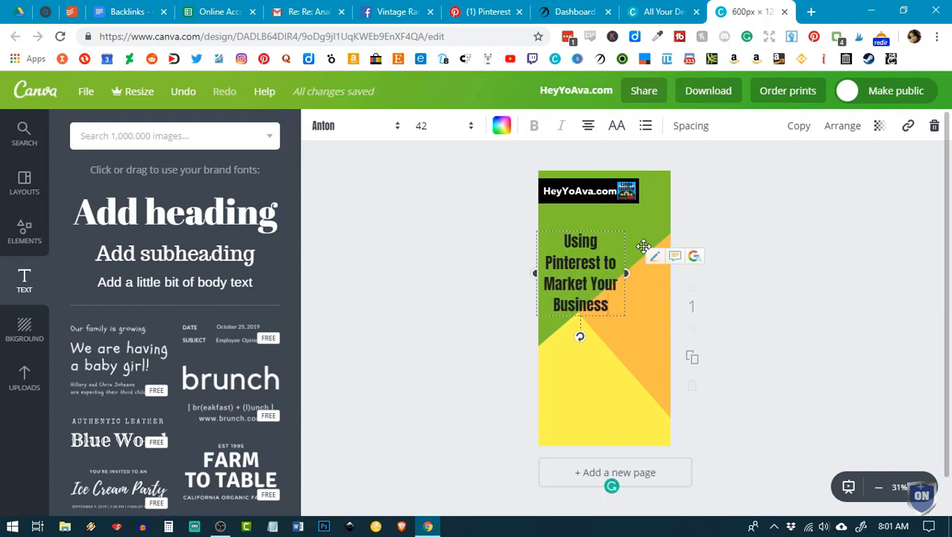
# Left-align the heading and place it directly beneath the black website banner
pyautogui.click(588, 126)
pyautogui.click(590, 169)
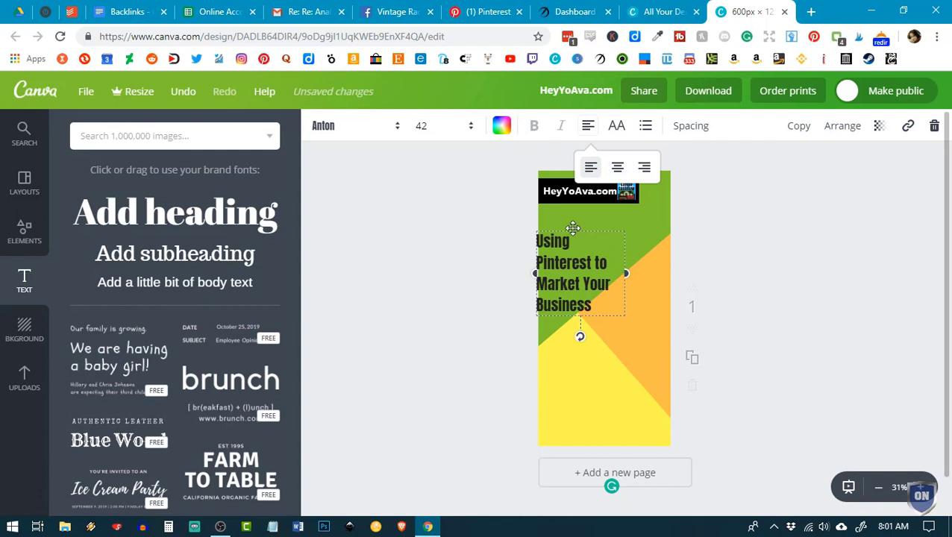
pyautogui.moveTo(574, 227); pyautogui.dragTo(584, 206)
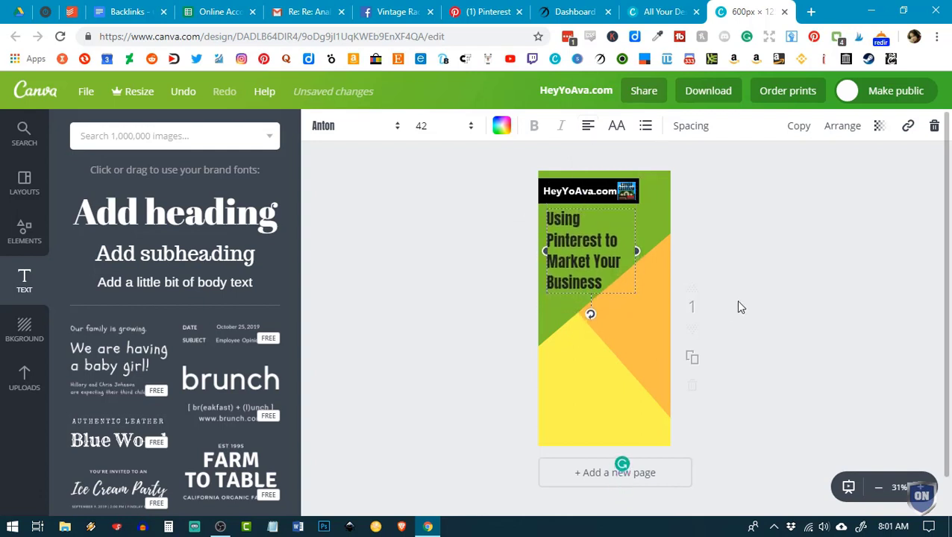
# Recolour the green background shape behind the heading to the default palette's orange
pyautogui.click(657, 186)
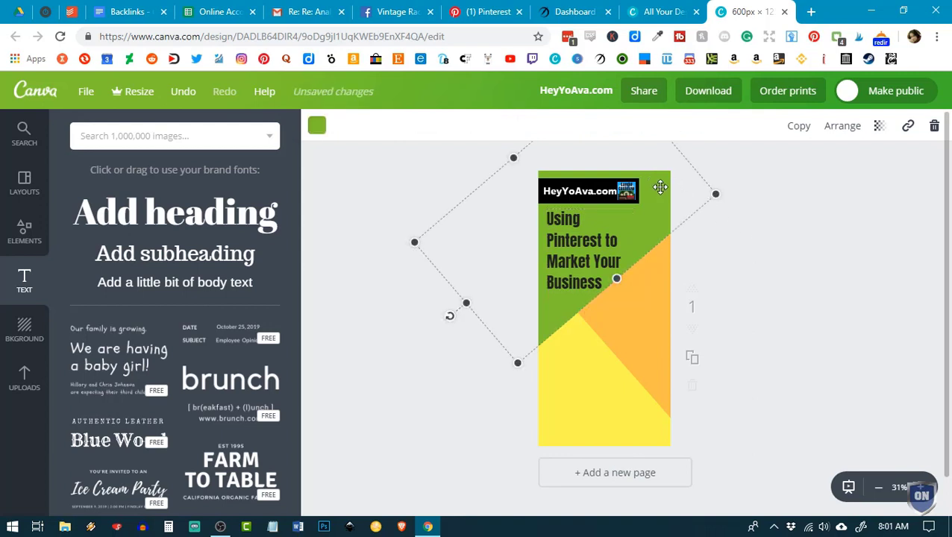
pyautogui.click(316, 128)
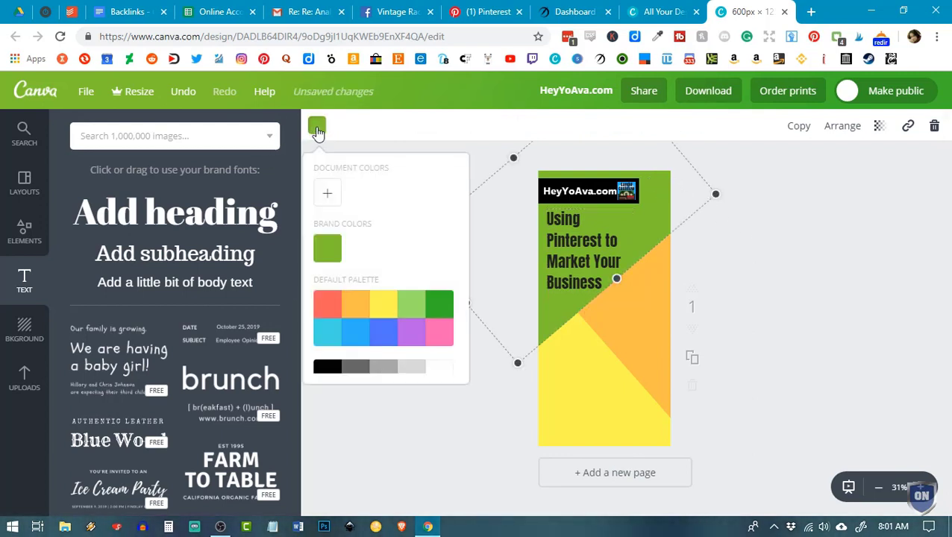
pyautogui.click(346, 314)
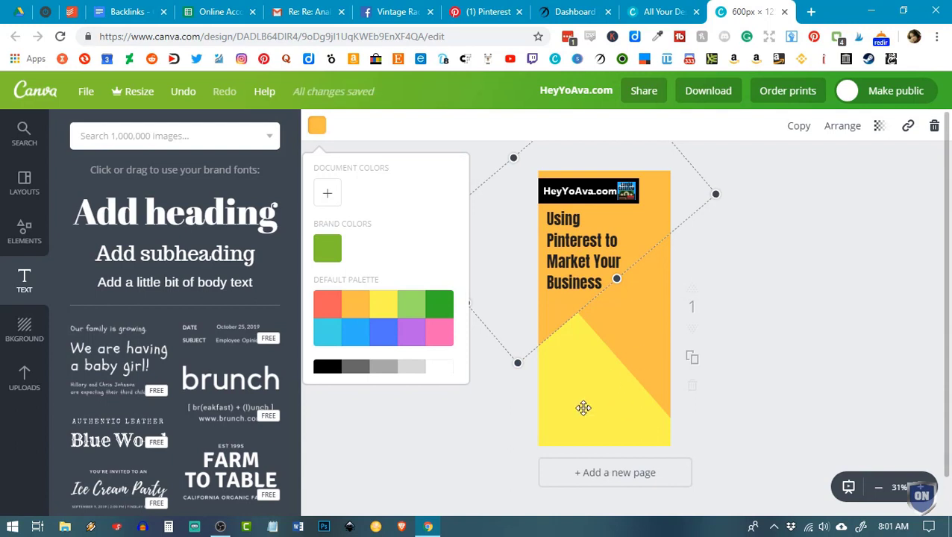
# Recolour the design's right background shape yellow and its lower-left background shape blue
pyautogui.click(630, 340)
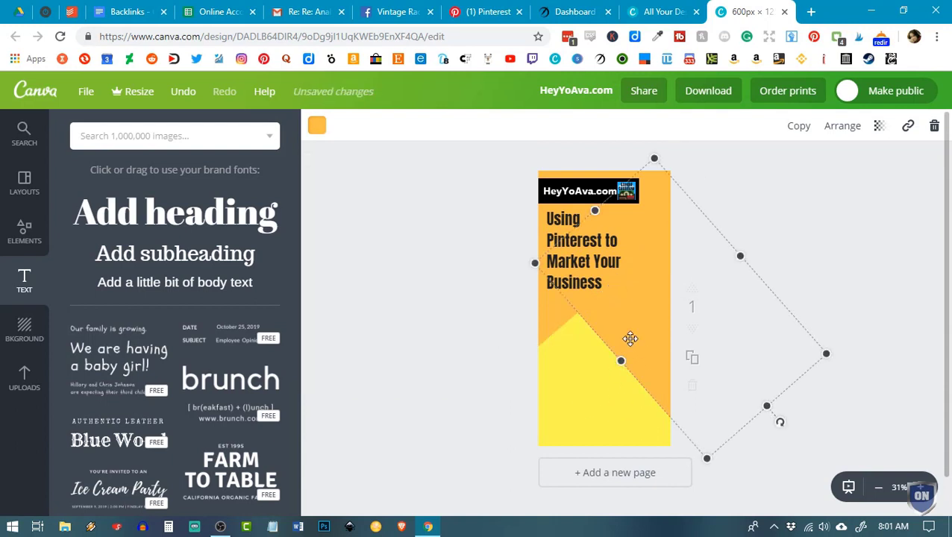
pyautogui.click(316, 126)
pyautogui.click(395, 310)
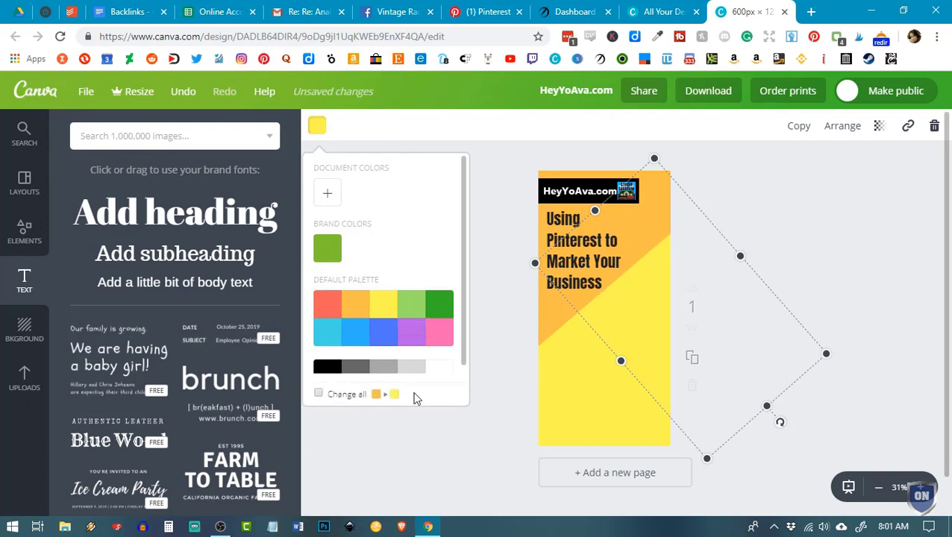
pyautogui.click(446, 301)
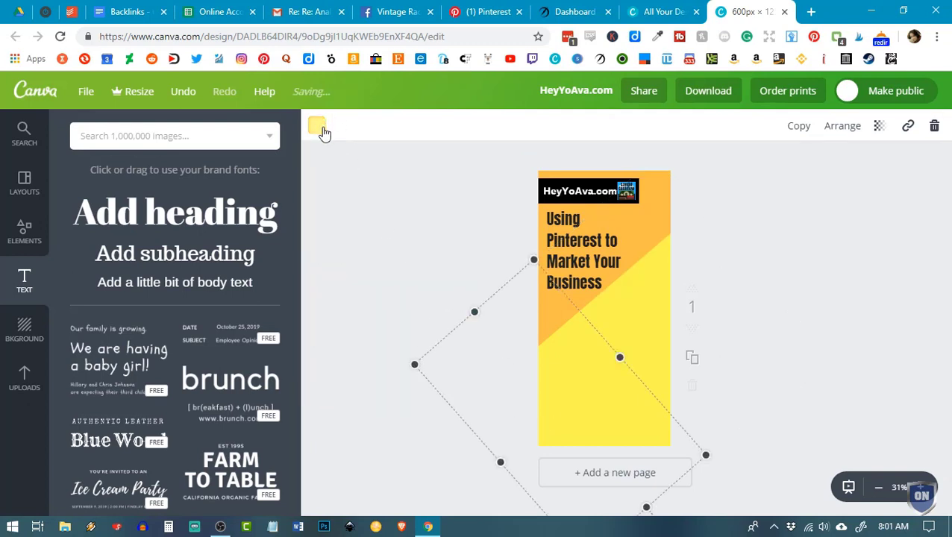
pyautogui.click(317, 126)
pyautogui.click(358, 335)
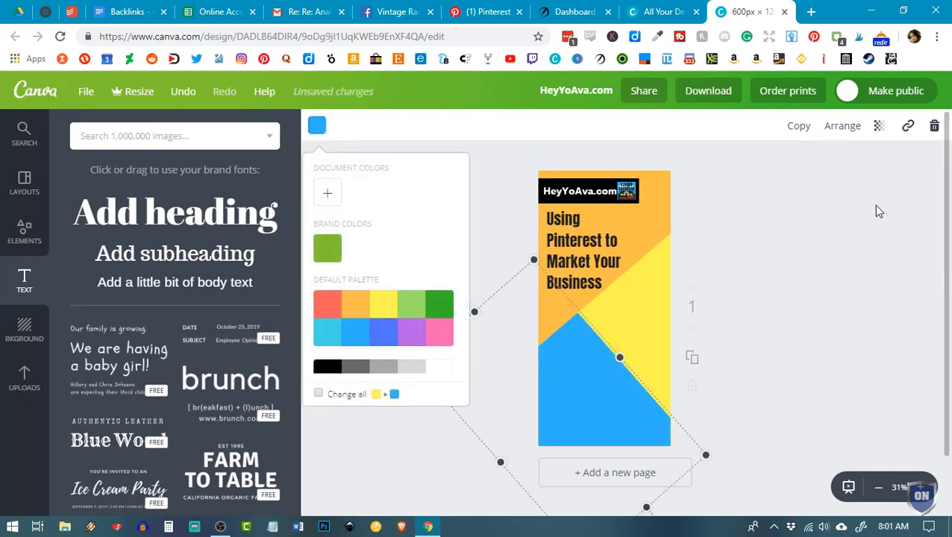
pyautogui.click(846, 212)
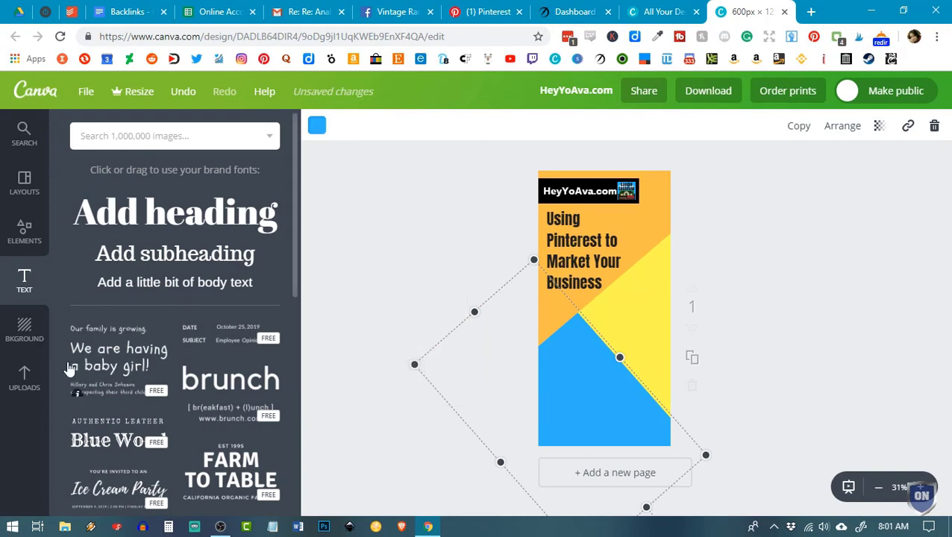
# Add the uploaded Pinterest logo below the heading and enlarge it to about 559 × 137, nearly the design's full width
pyautogui.click(24, 378)
pyautogui.moveTo(122, 374); pyautogui.dragTo(546, 296)
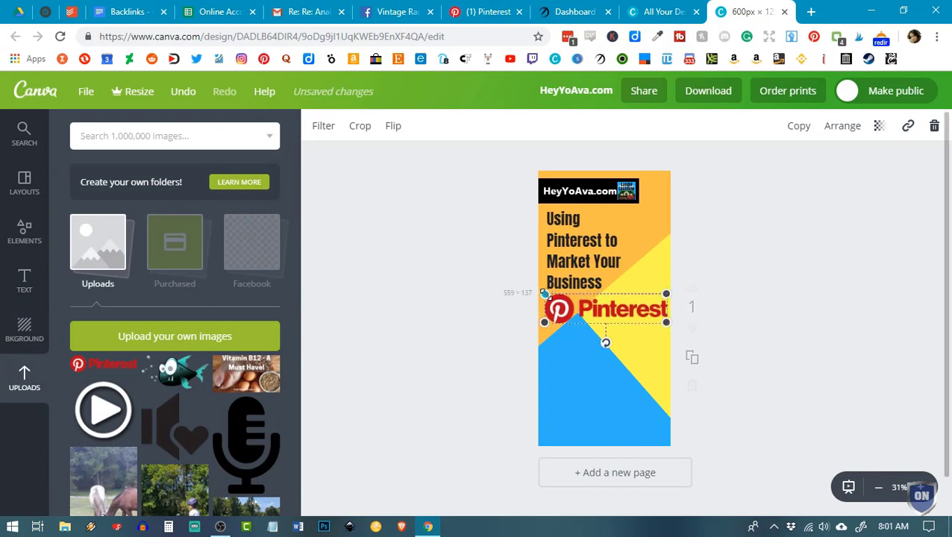
pyautogui.moveTo(618, 325)
pyautogui.mouseDown()
pyautogui.moveTo(620, 352)
pyautogui.moveTo(616, 339)
pyautogui.mouseUp()
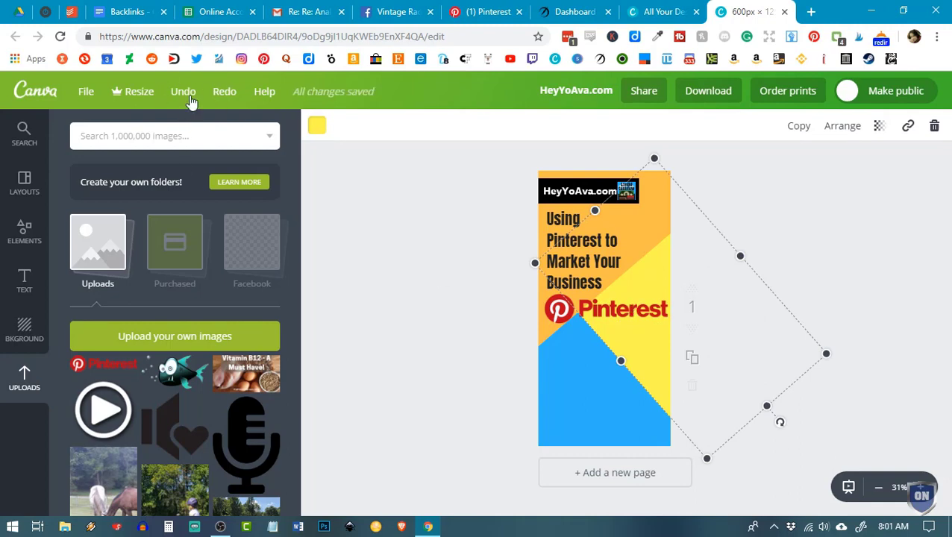
pyautogui.click(612, 302)
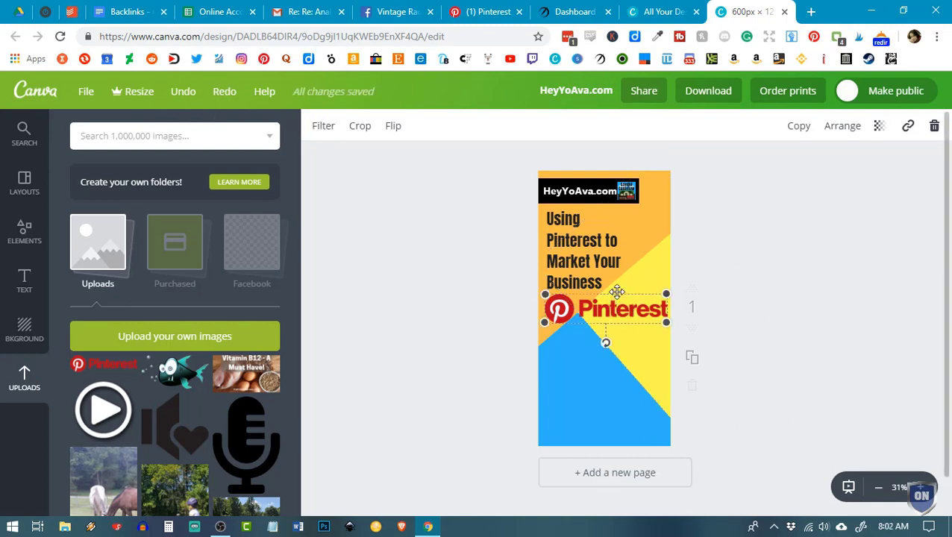
pyautogui.moveTo(617, 291); pyautogui.dragTo(621, 321)
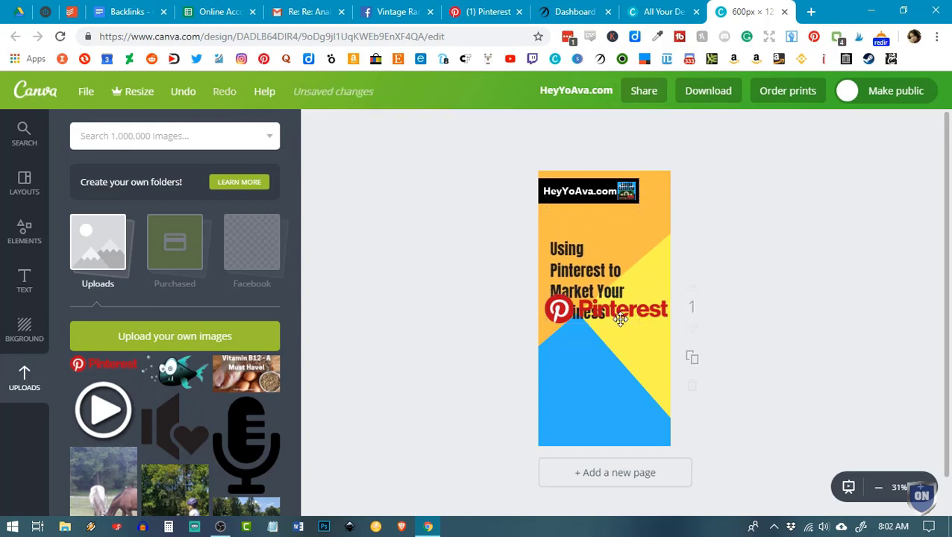
pyautogui.hotkey('ctrl', 'z')
pyautogui.click(633, 308)
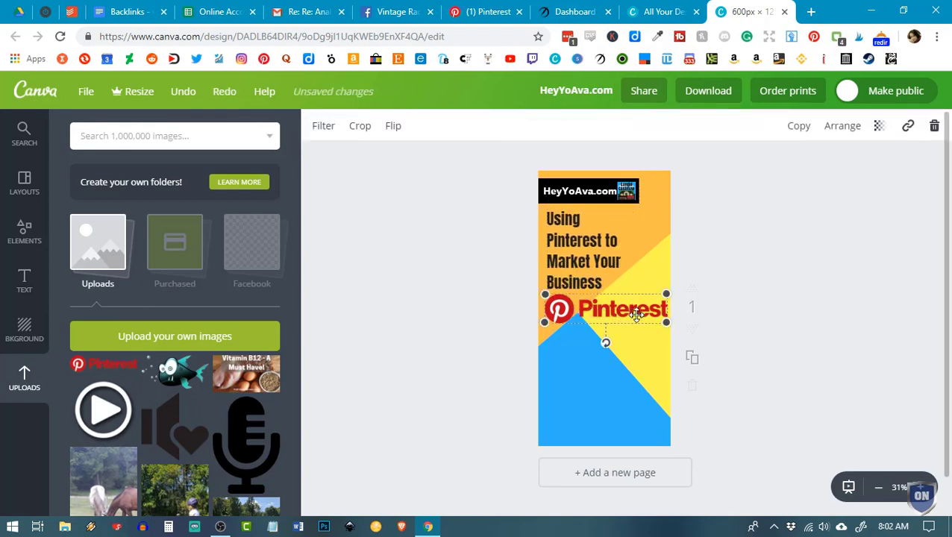
pyautogui.moveTo(623, 326); pyautogui.dragTo(621, 342)
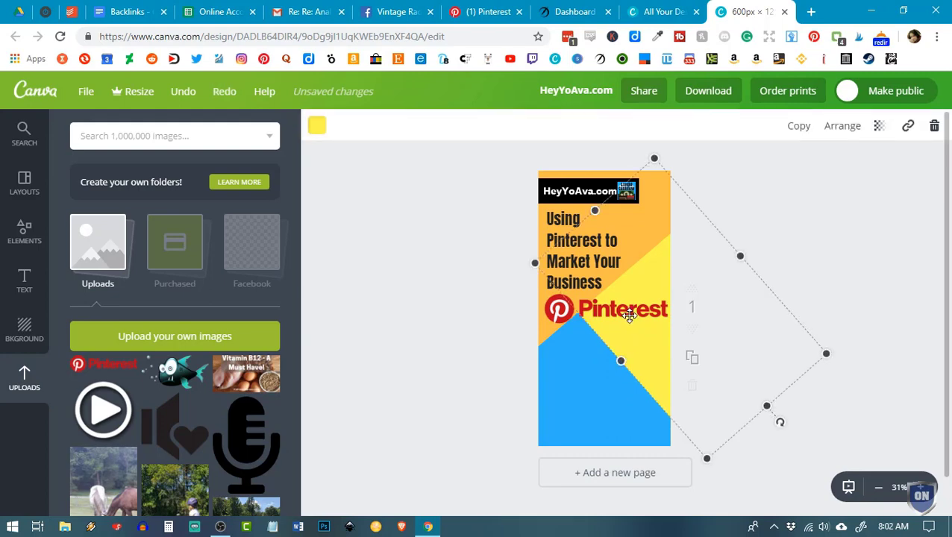
pyautogui.hotkey('ctrl', 'z')
# Move the Pinterest logo down to the lower edge of the design, over the blue area
pyautogui.click(576, 315)
pyautogui.moveTo(565, 321); pyautogui.dragTo(561, 420)
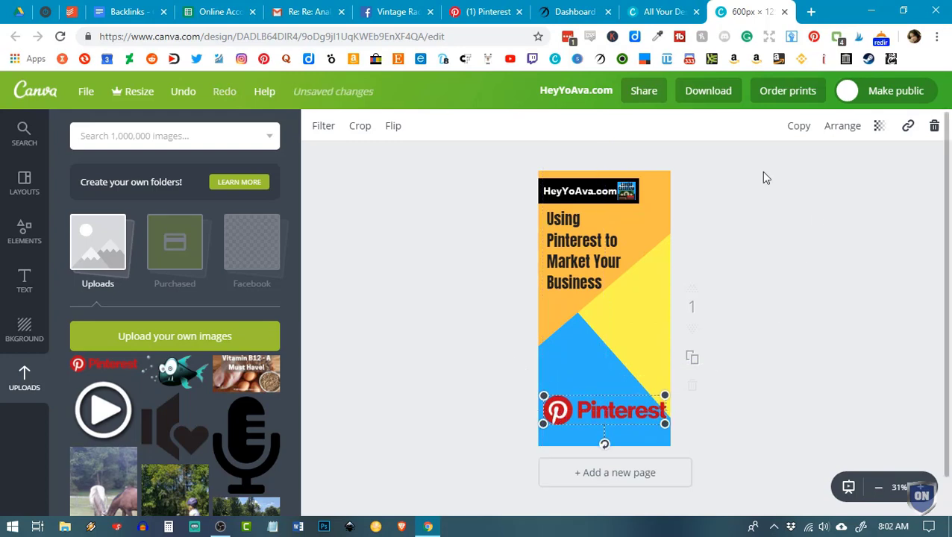
# Search the image library for "laptop" and place the free grey laptop with the blue screen directly above the Pinterest logo
pyautogui.click(153, 137)
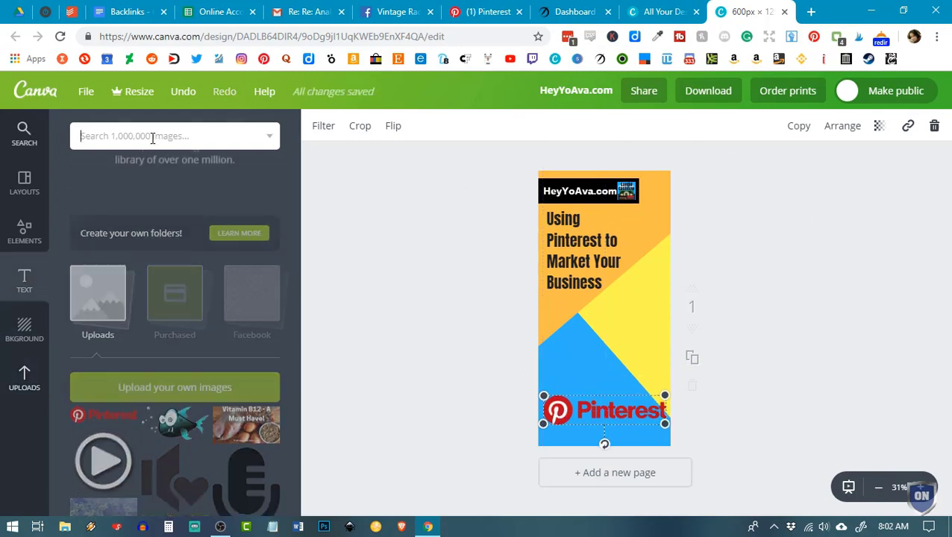
pyautogui.write('lap')
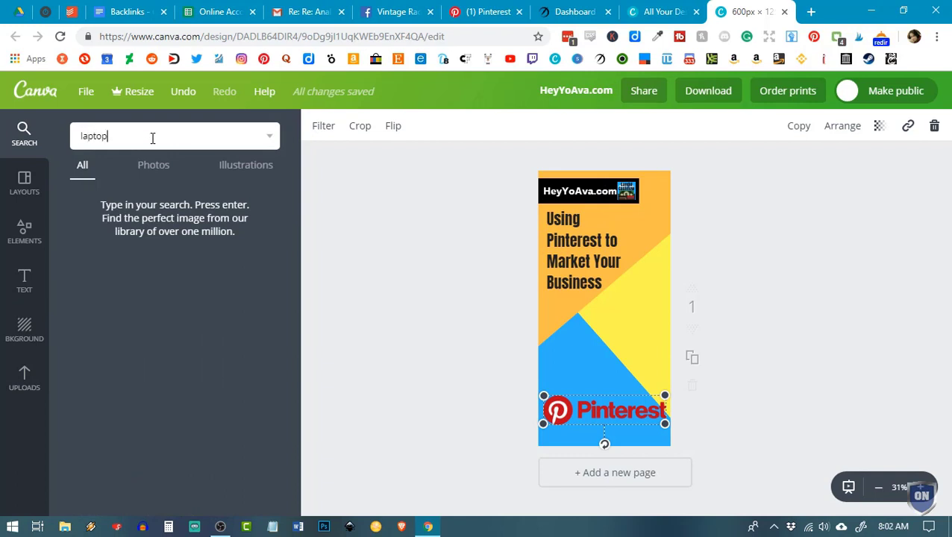
pyautogui.write('top')
pyautogui.press('Return')
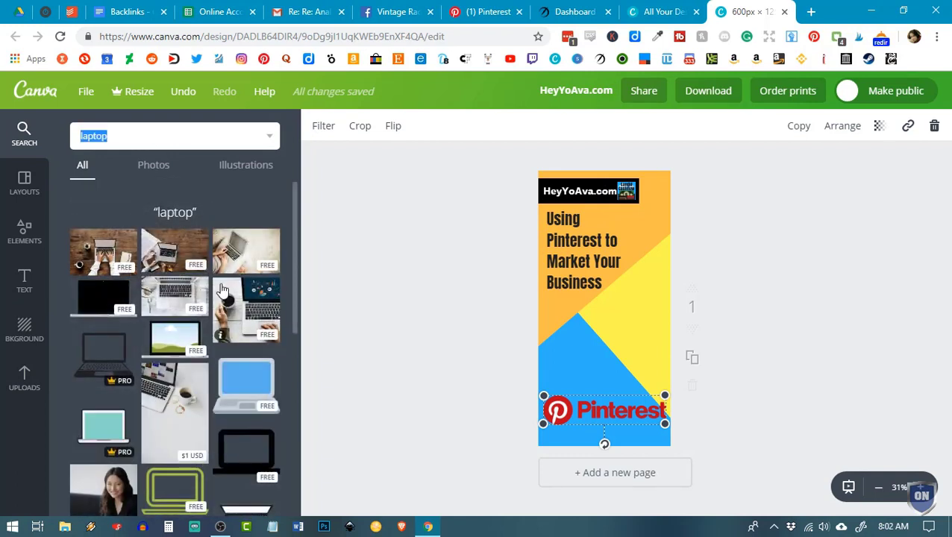
pyautogui.moveTo(253, 388); pyautogui.dragTo(646, 286)
pyautogui.moveTo(599, 321); pyautogui.dragTo(631, 346)
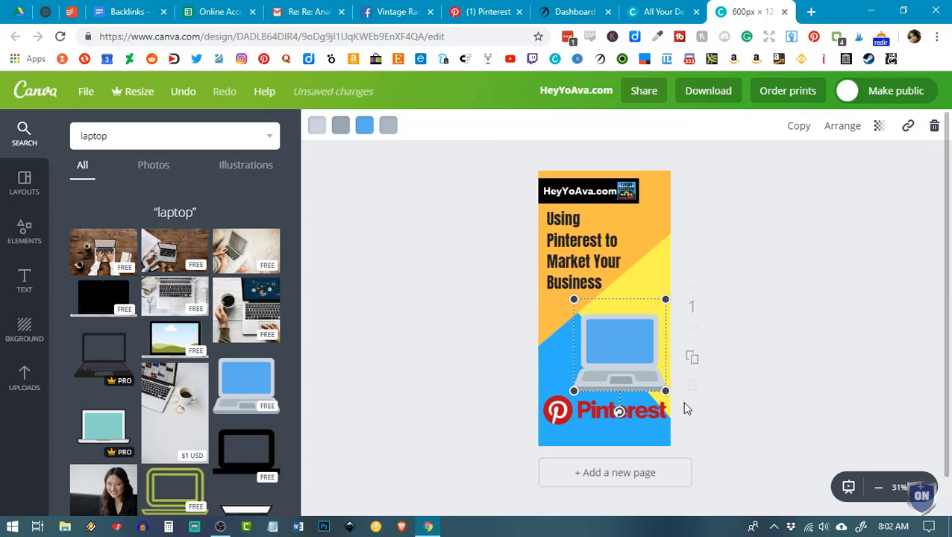
# Nudge the Pinterest logo down to about 19, 1047, horizontally centred on the design just below the laptop
pyautogui.click(603, 422)
pyautogui.moveTo(615, 431); pyautogui.dragTo(612, 431)
pyautogui.moveTo(567, 409); pyautogui.dragTo(569, 422)
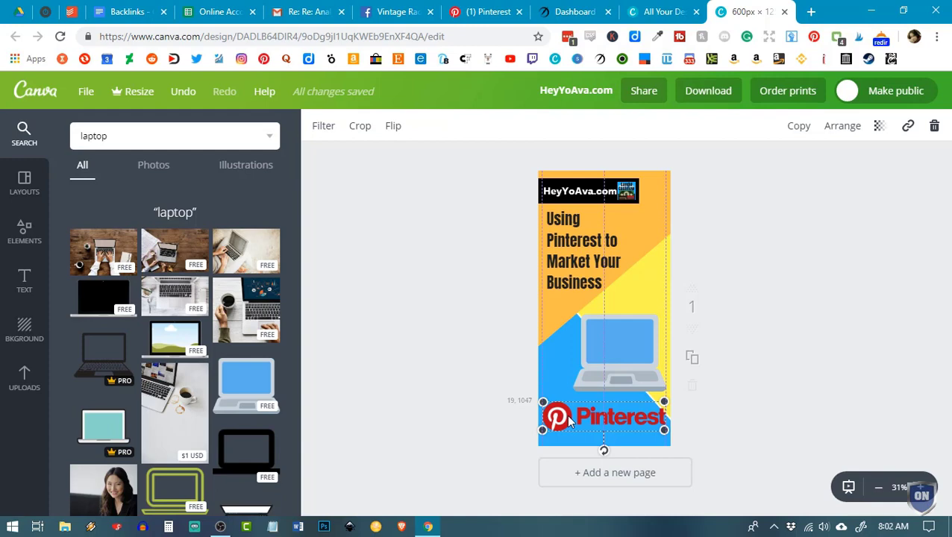
pyautogui.moveTo(568, 421); pyautogui.dragTo(568, 422)
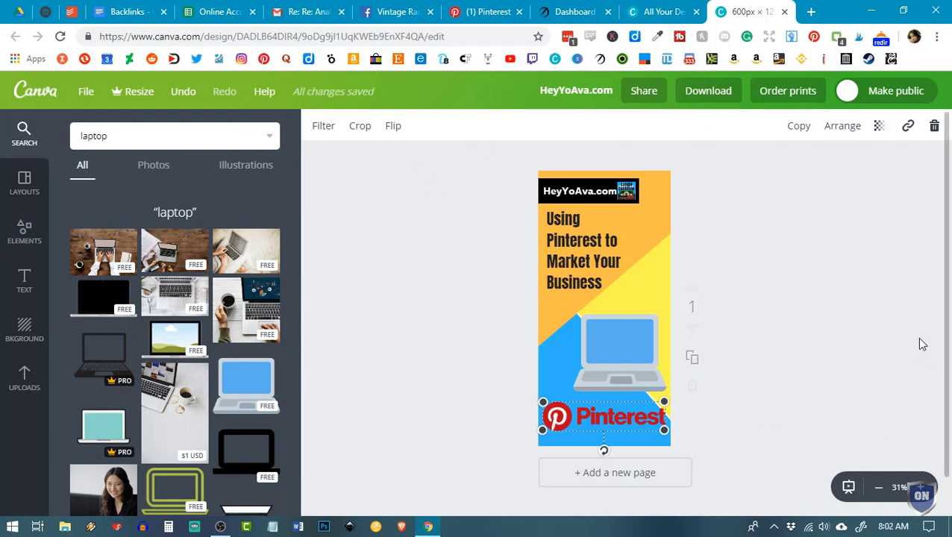
# Download the finished pin design as a JPG and dismiss the browser's download notice
pyautogui.scroll(-1, 799, 339)
pyautogui.scroll(1, 799, 351)
pyautogui.click(711, 91)
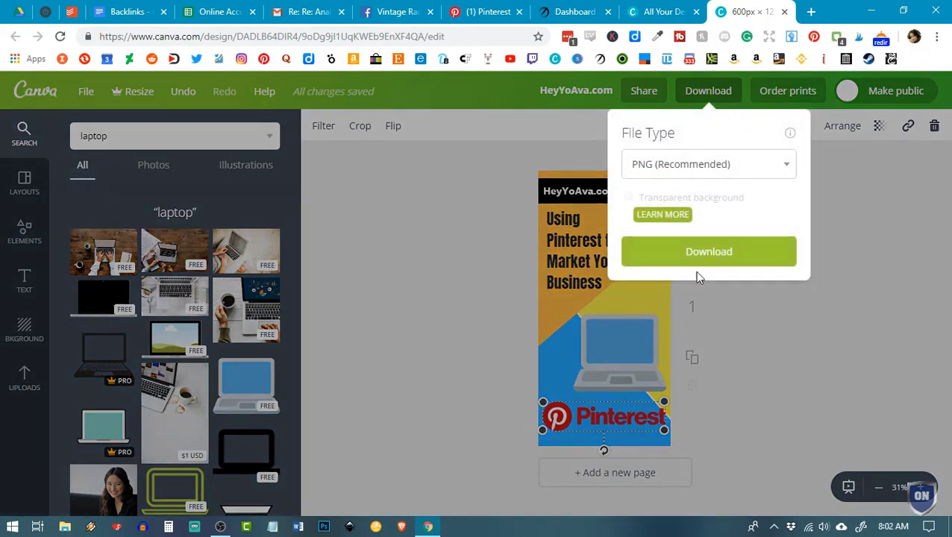
pyautogui.click(702, 164)
pyautogui.click(701, 186)
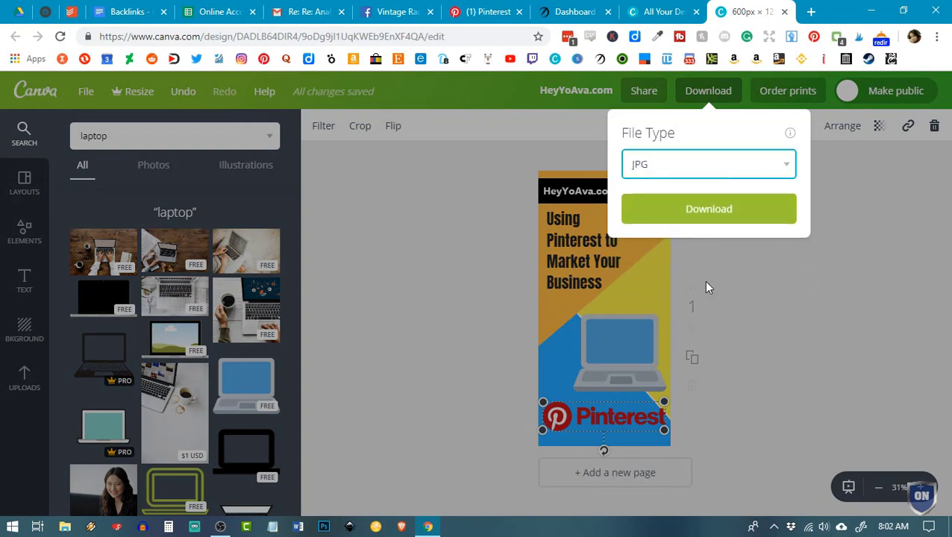
pyautogui.click(705, 212)
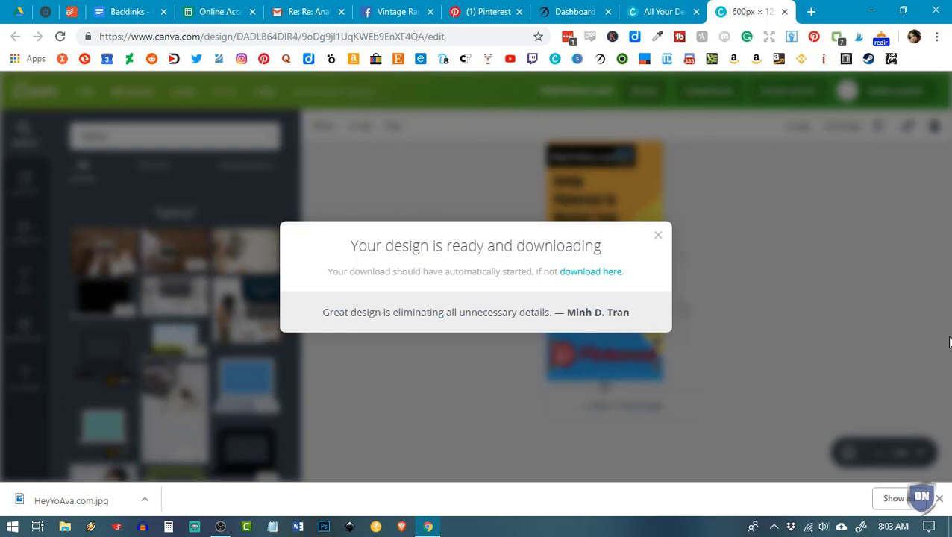
pyautogui.click(939, 498)
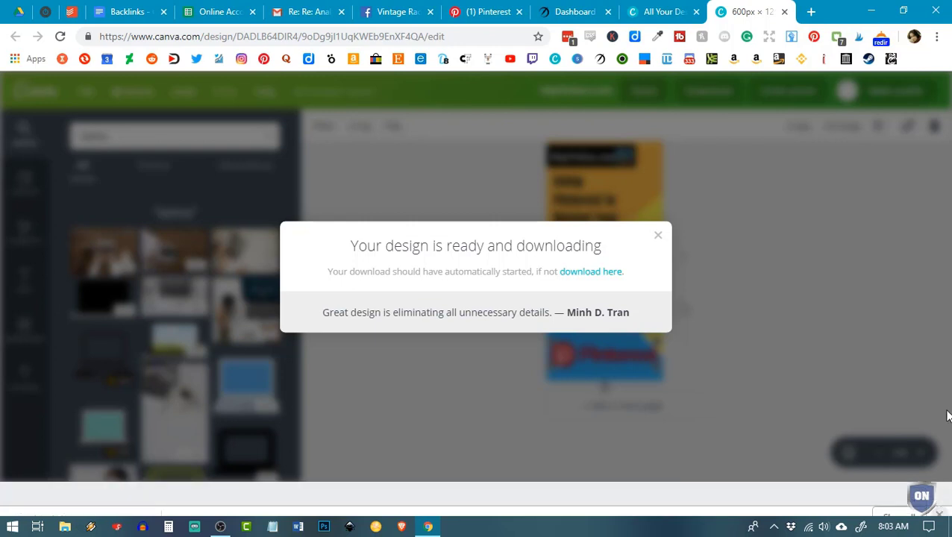